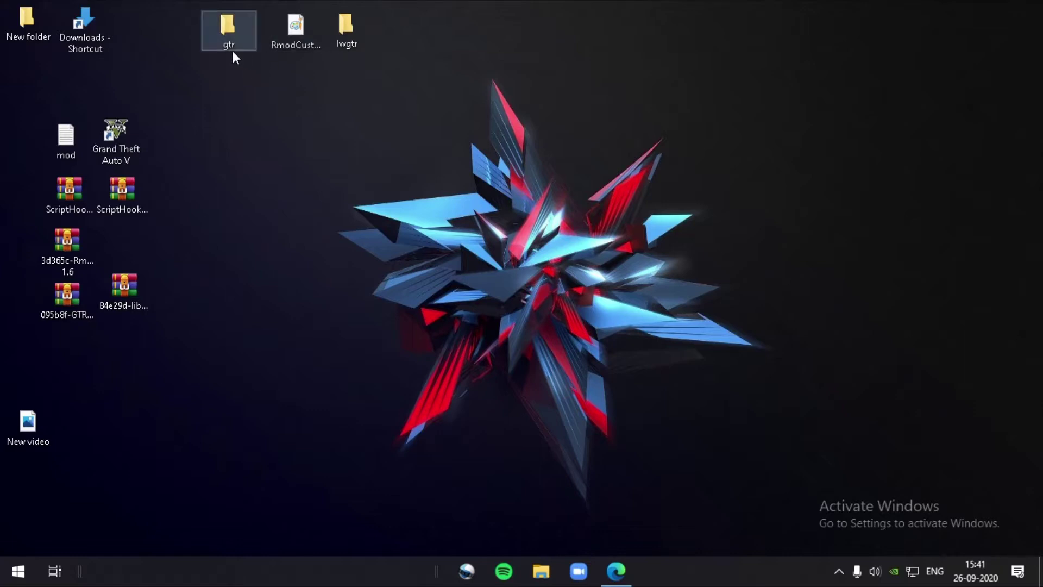
# Move the three car mod archives (095b8f-GTR17, 84e29d-libertywalk_gtr and 3d365c-Rmod_Customs) to the middle of the desktop and refresh it
pyautogui.moveTo(319, 41)
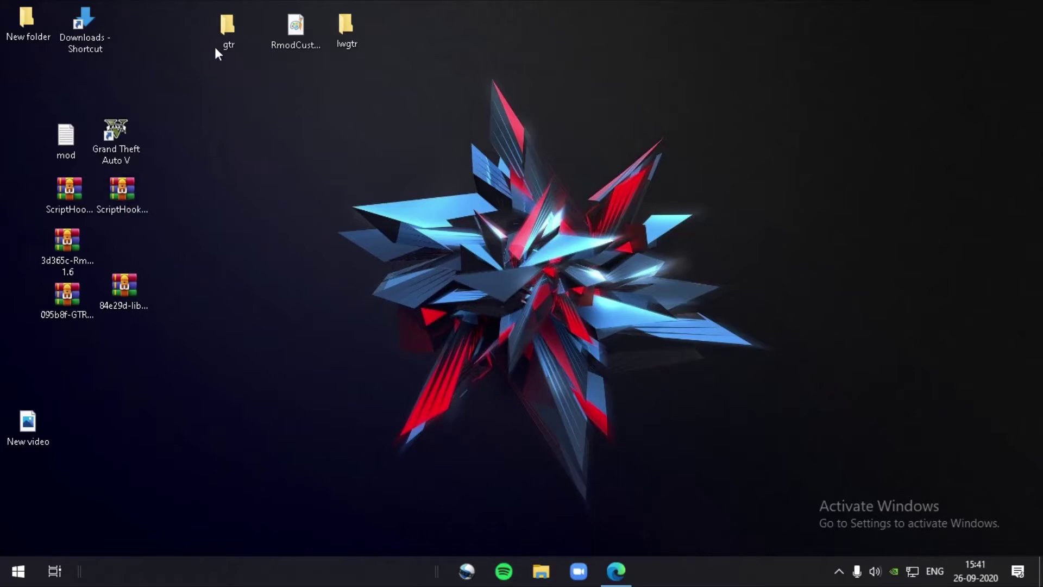
pyautogui.moveTo(134, 306); pyautogui.dragTo(488, 251)
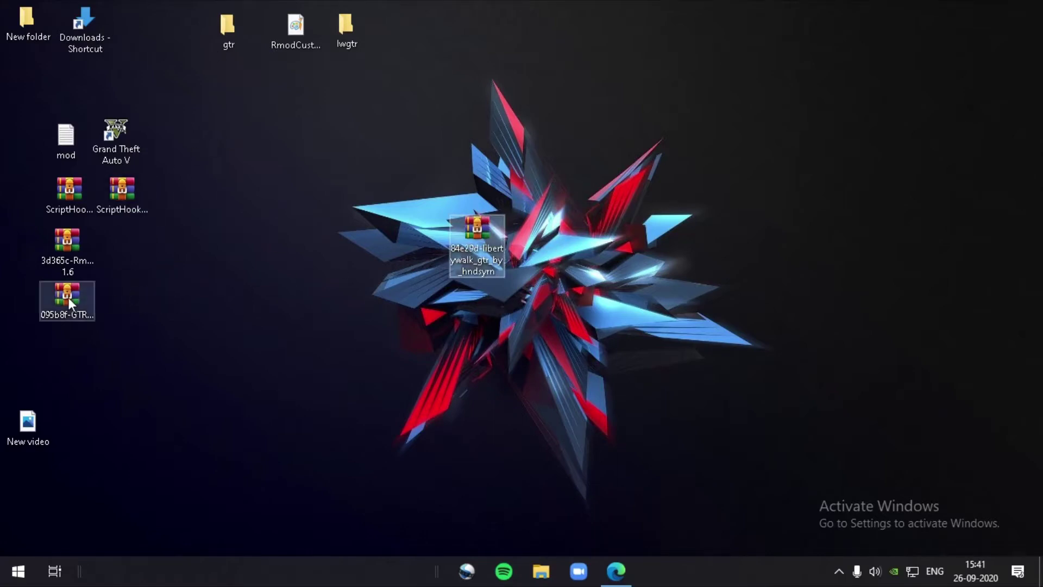
pyautogui.moveTo(68, 299); pyautogui.dragTo(407, 225)
pyautogui.click(83, 243)
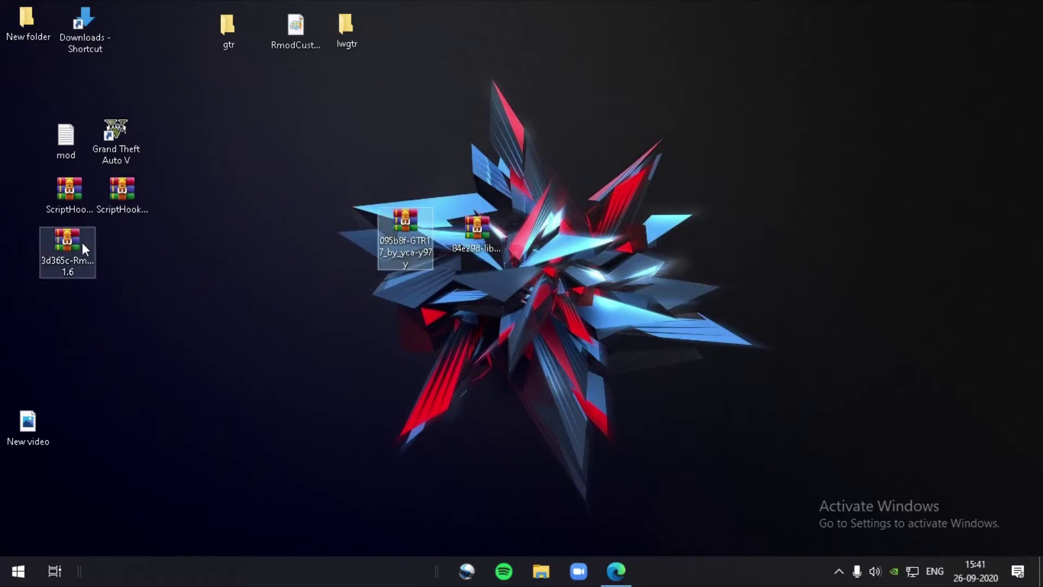
pyautogui.moveTo(83, 245); pyautogui.dragTo(556, 219)
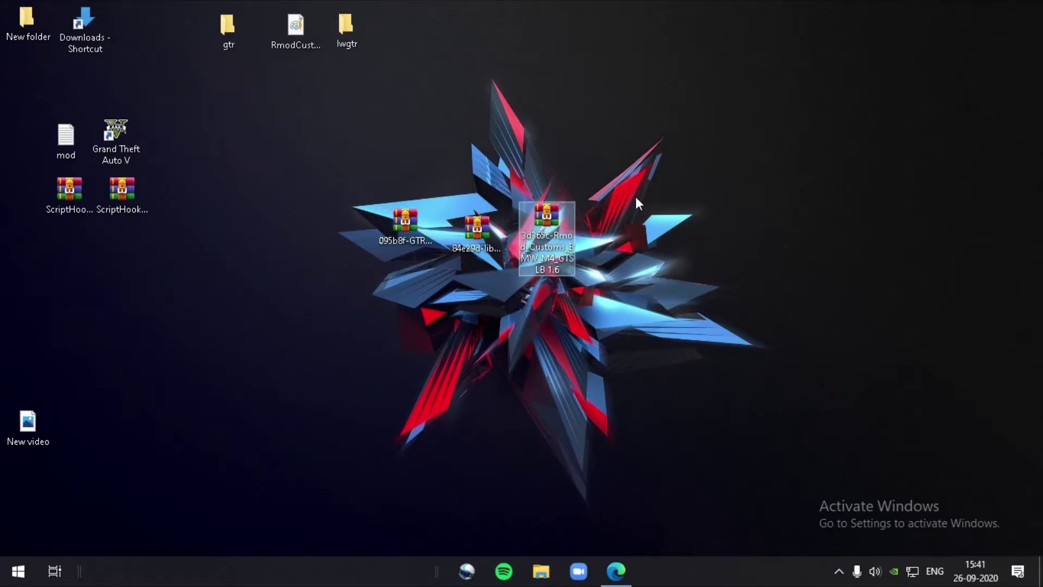
pyautogui.rightClick(467, 136)
pyautogui.click(513, 183)
# Open the 095b8f-GTR17 archive and extract its gtr folder to the desktop
pyautogui.doubleClick(407, 215)
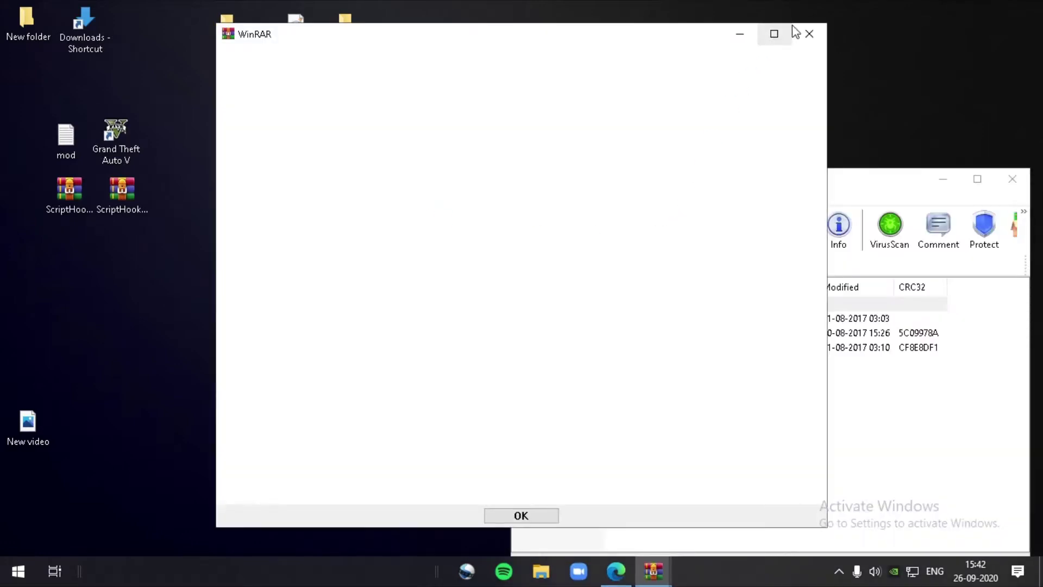
pyautogui.click(801, 33)
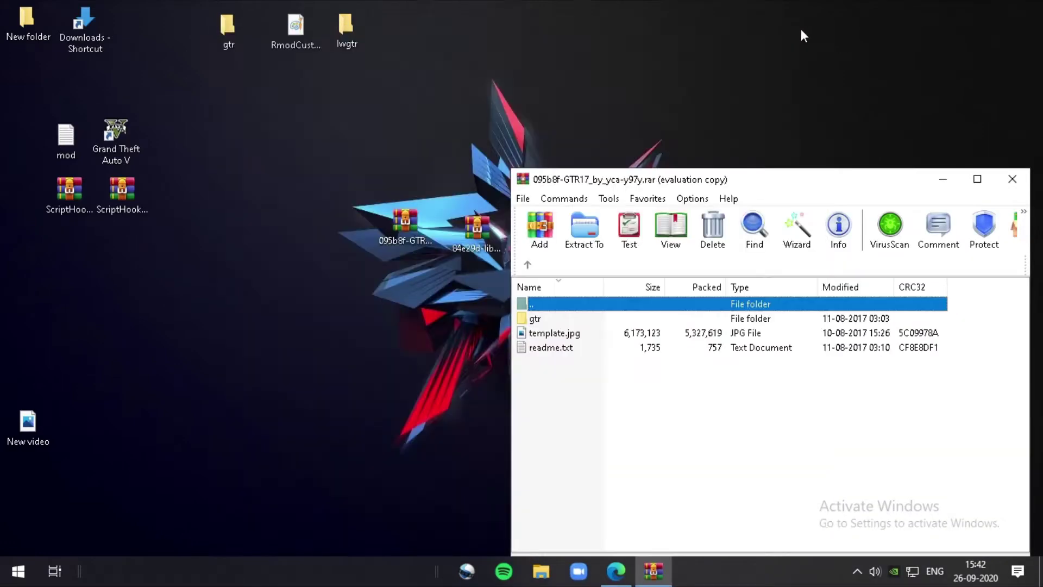
pyautogui.moveTo(579, 315); pyautogui.dragTo(239, 233)
pyautogui.moveTo(539, 319); pyautogui.dragTo(411, 320)
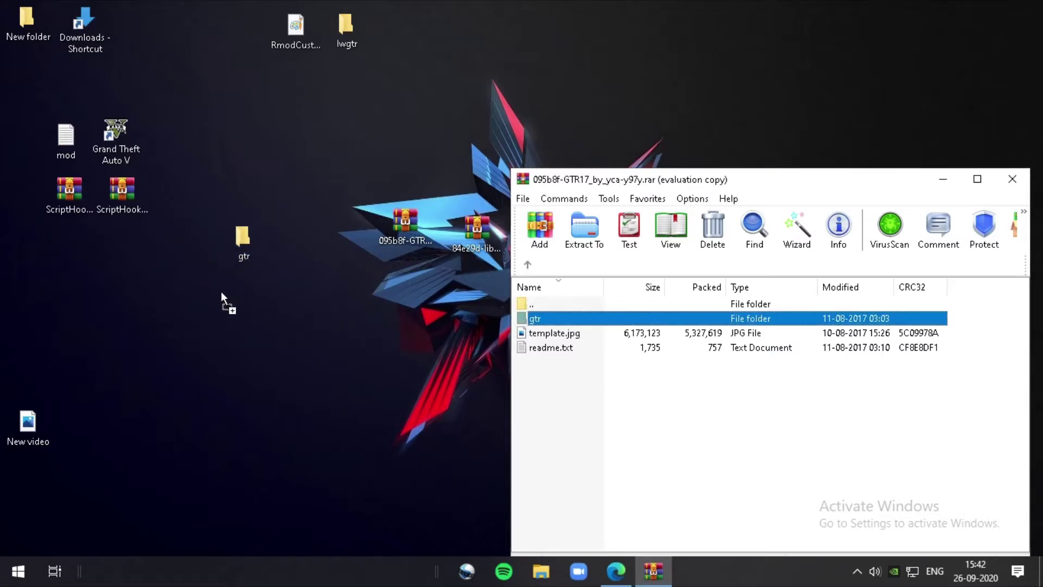
pyautogui.moveTo(221, 292); pyautogui.dragTo(220, 289)
pyautogui.click(516, 162)
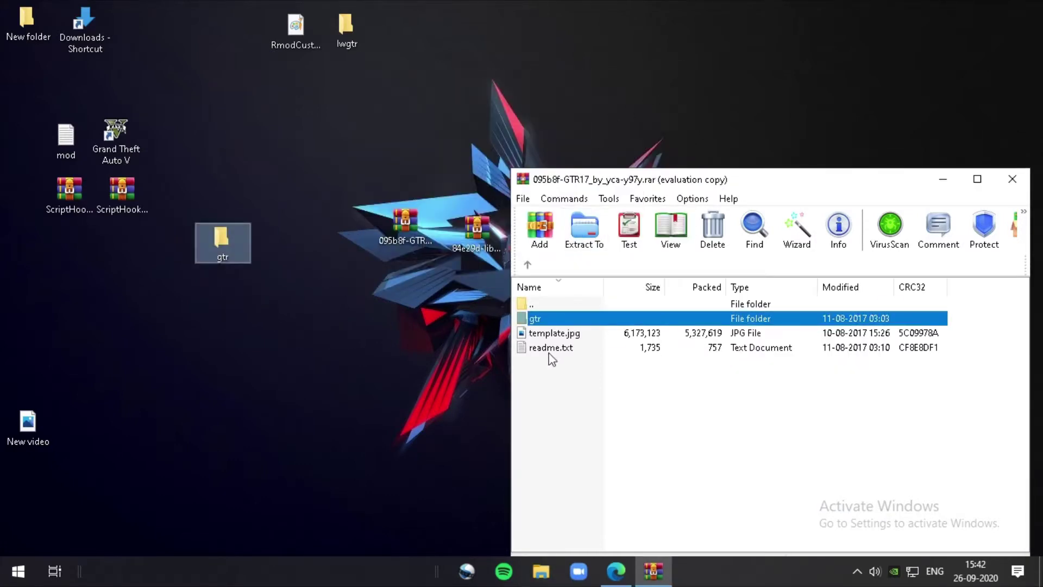
# Open readme.txt from the GTR17 archive and read through its car features and installation instructions
pyautogui.doubleClick(551, 348)
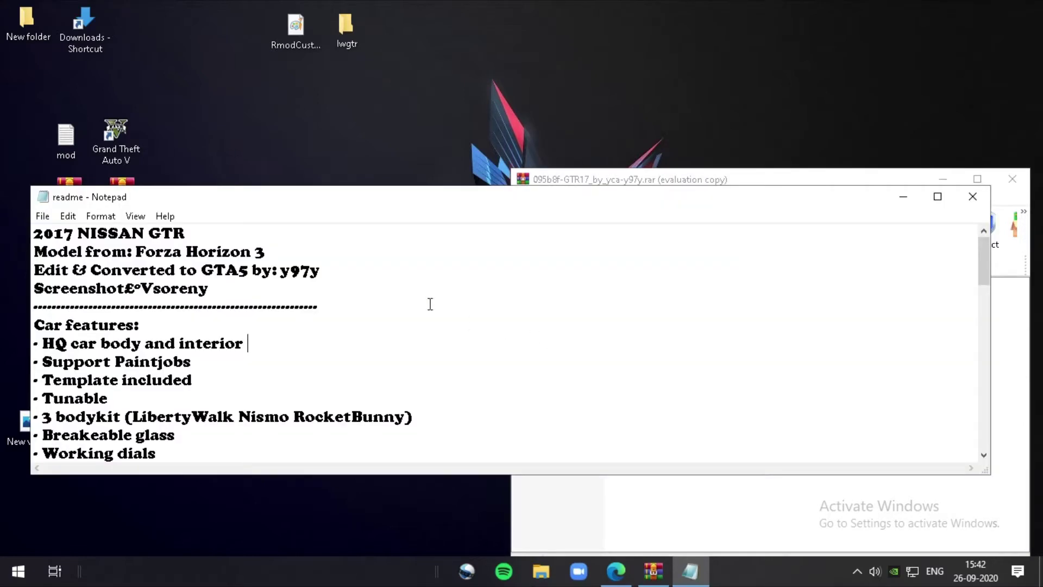
pyautogui.moveTo(393, 197); pyautogui.dragTo(394, 1)
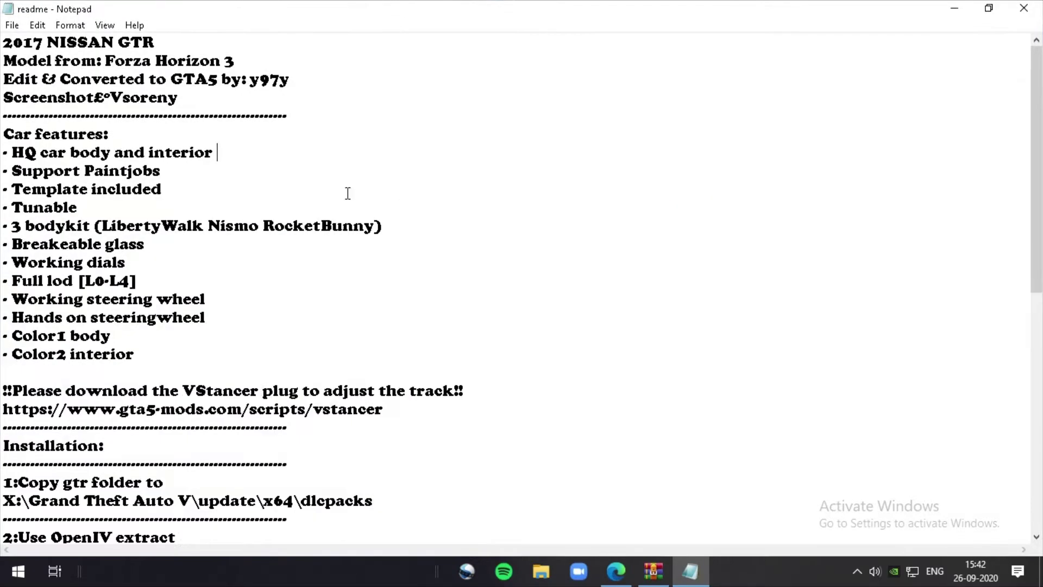
pyautogui.scroll(-5, 242, 165)
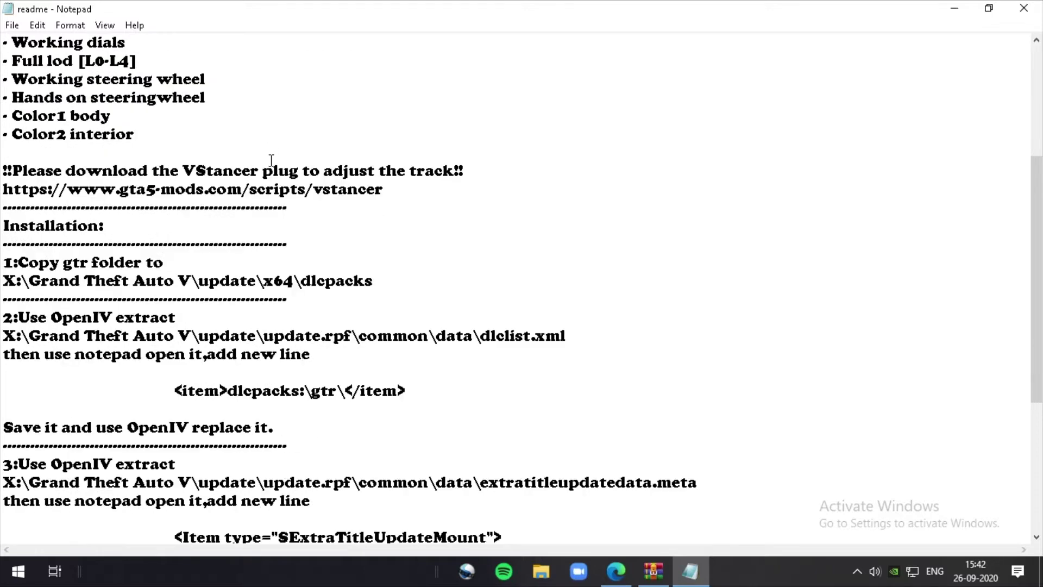
pyautogui.scroll(-1, 271, 161)
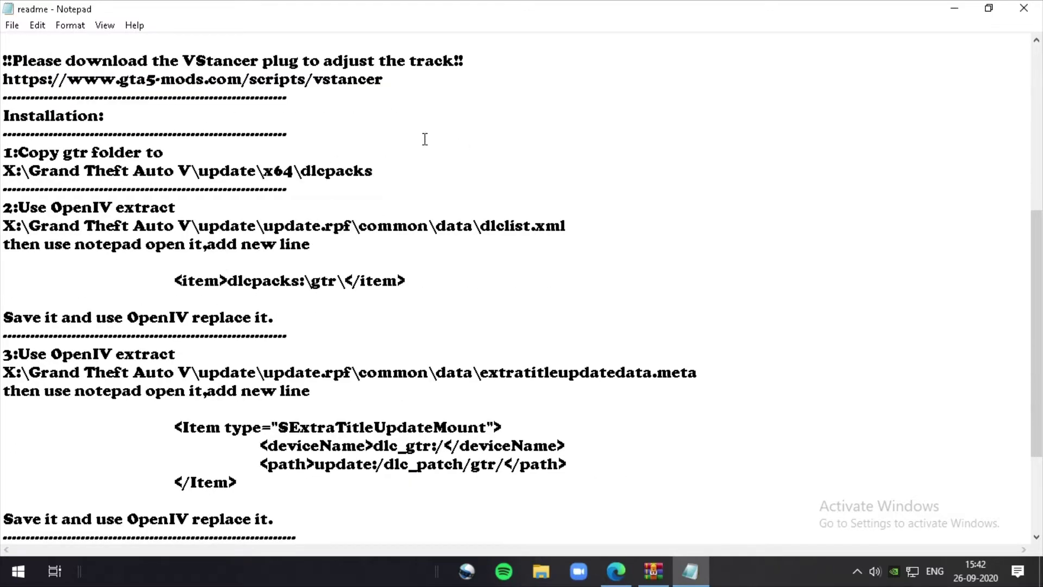
pyautogui.scroll(3, 3, 58)
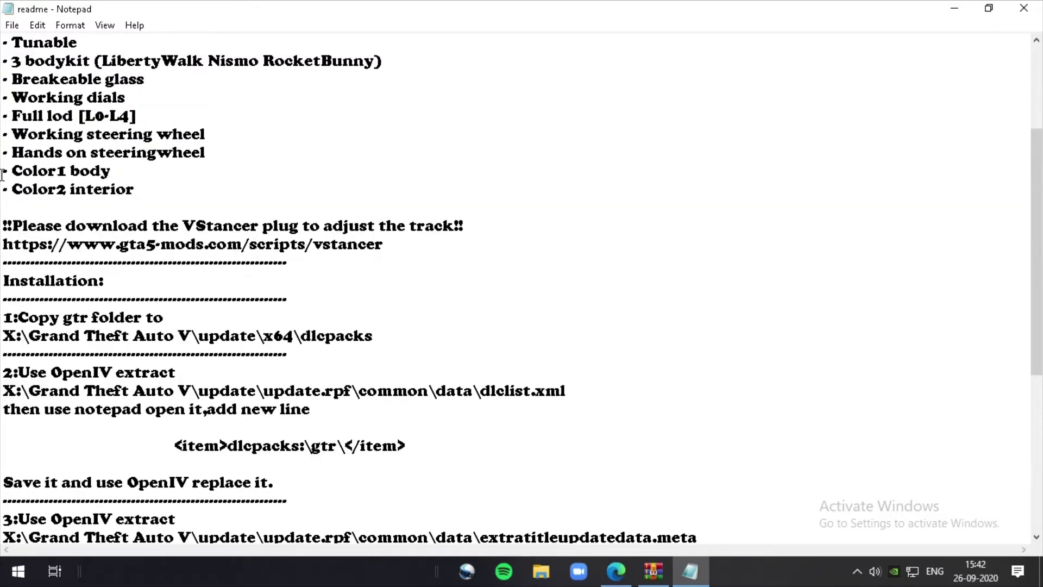
pyautogui.moveTo(3, 225); pyautogui.dragTo(603, 537)
pyautogui.click(709, 354)
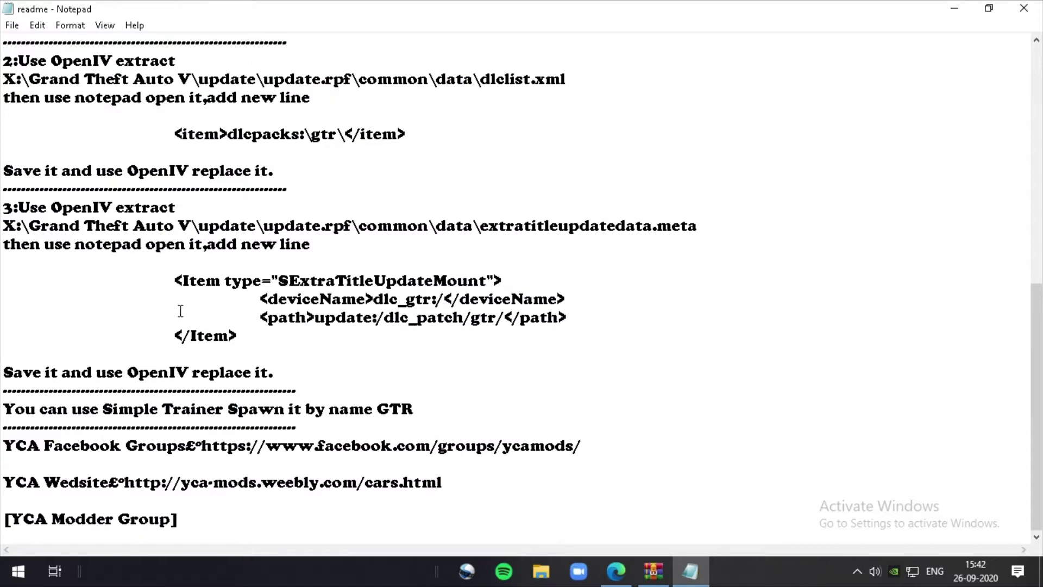
# Copy the line <item>dlcpacks:\gtr\</item> from the second installation instruction and close the readme
pyautogui.scroll(2, 268, 238)
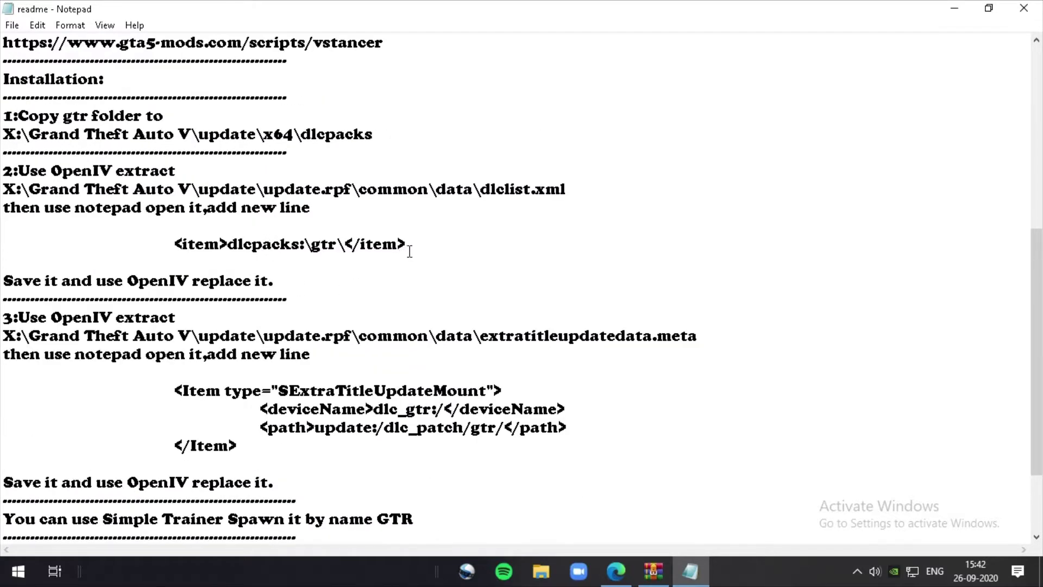
pyautogui.moveTo(412, 247); pyautogui.dragTo(117, 251)
pyautogui.hotkey('ctrl', 'c')
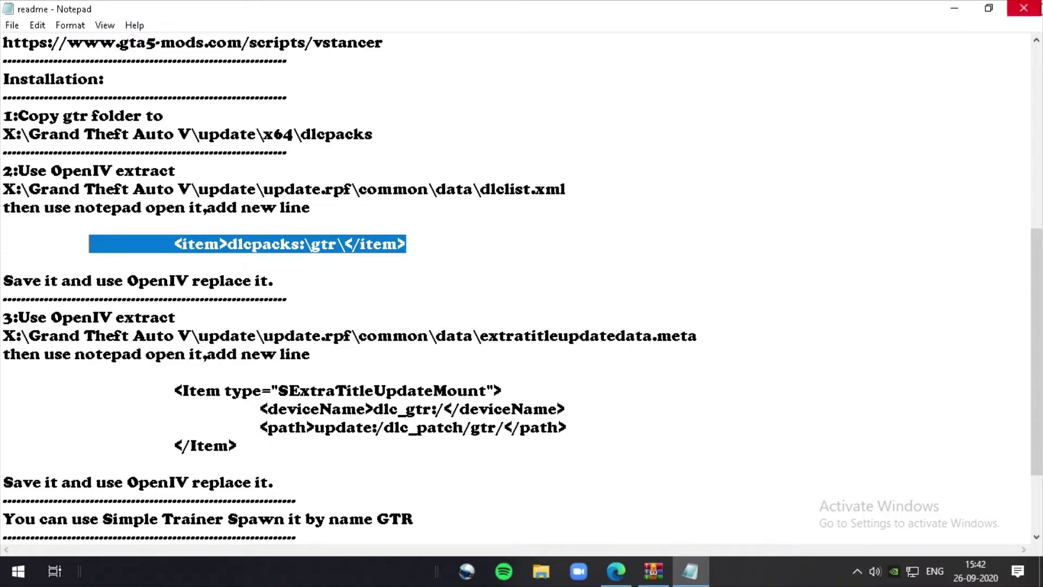
pyautogui.click(1024, 8)
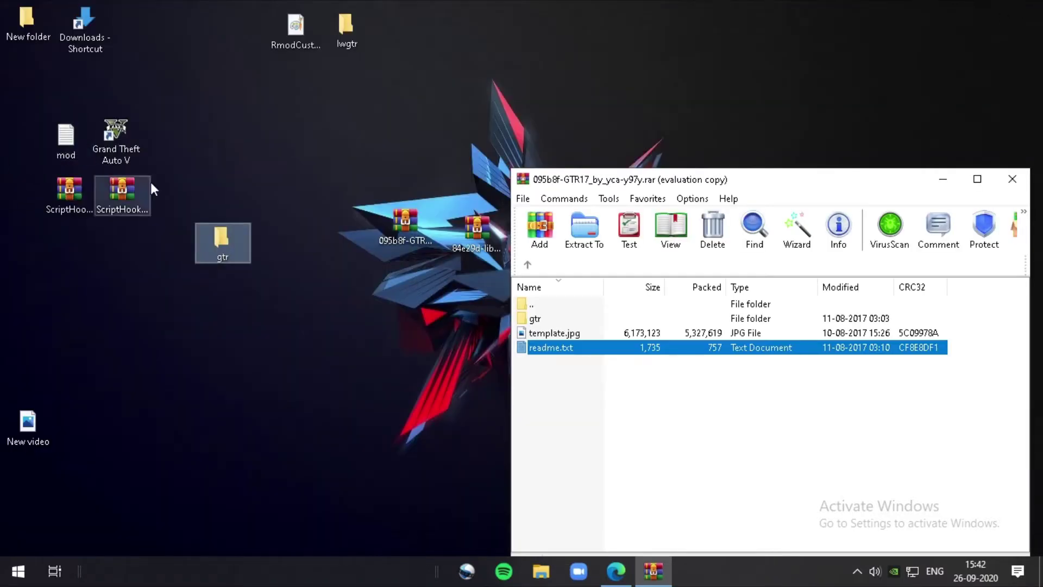
# Create a new text document on the desktop, paste the copied dlcpacks line into it with the changes saved, and close the archive
pyautogui.rightClick(382, 161)
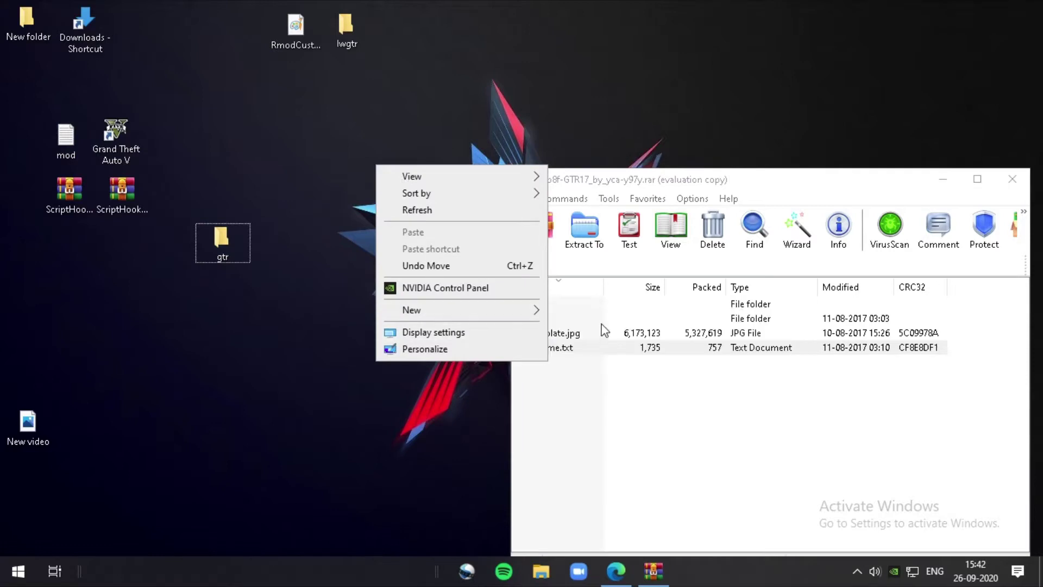
pyautogui.moveTo(506, 307)
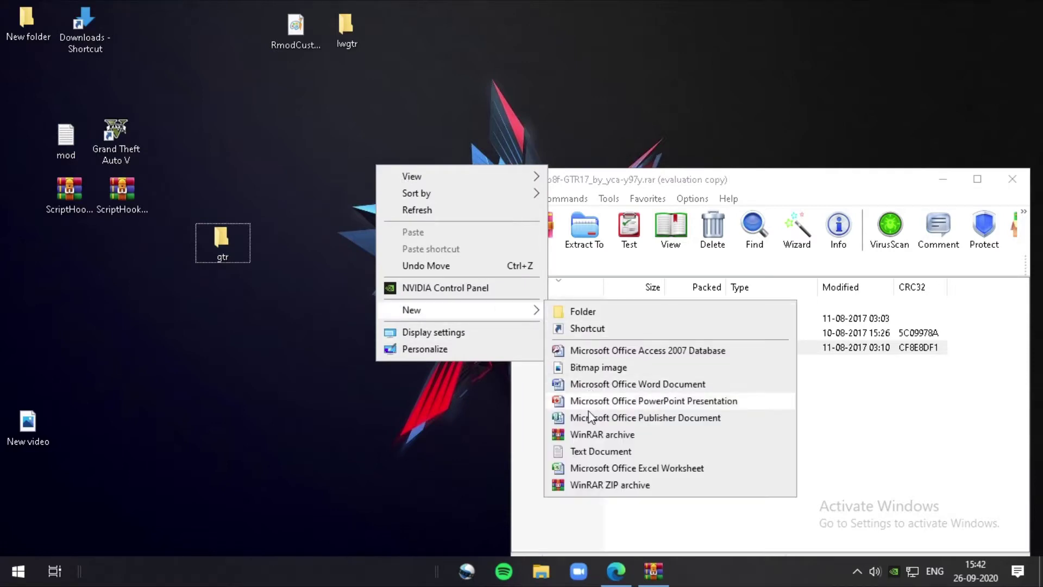
pyautogui.click(577, 451)
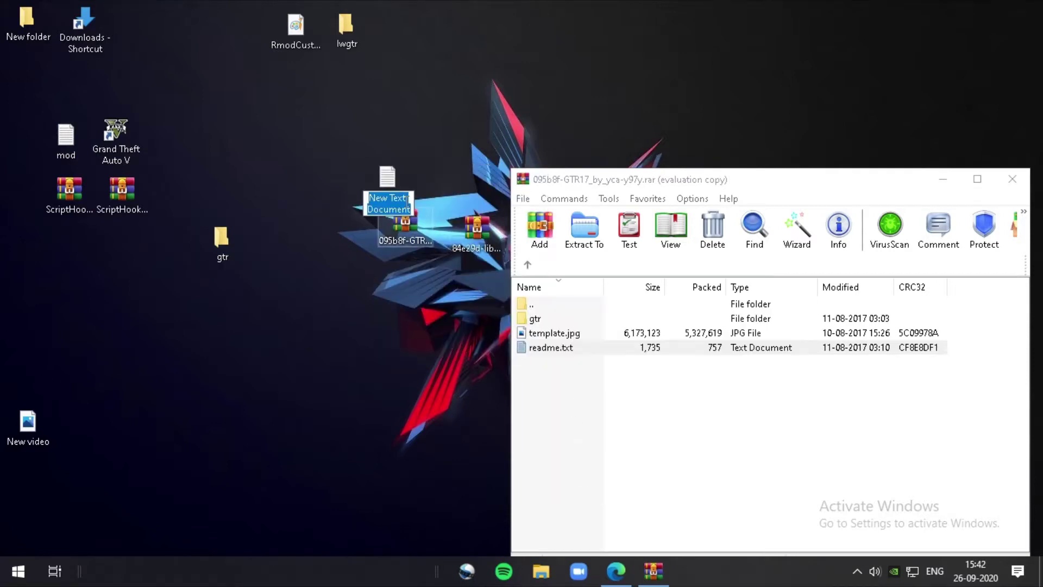
pyautogui.doubleClick(373, 172)
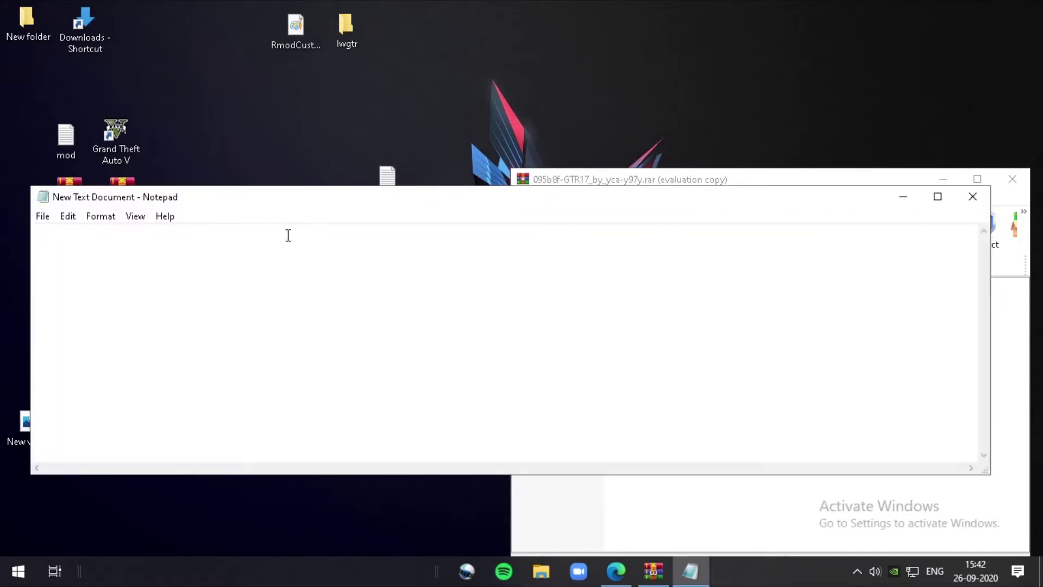
pyautogui.hotkey('ctrl', 'v')
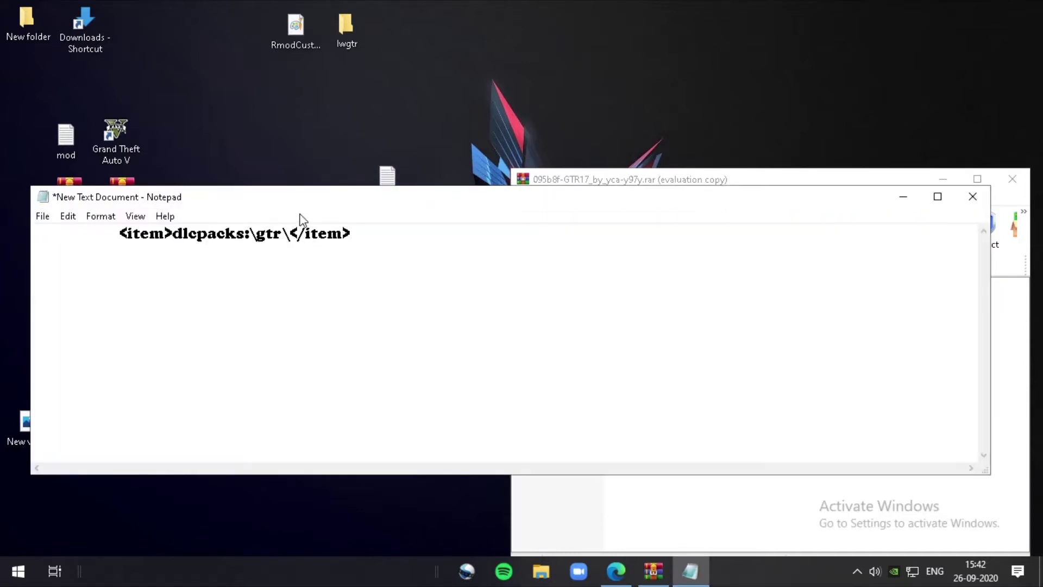
pyautogui.click(977, 197)
pyautogui.click(481, 302)
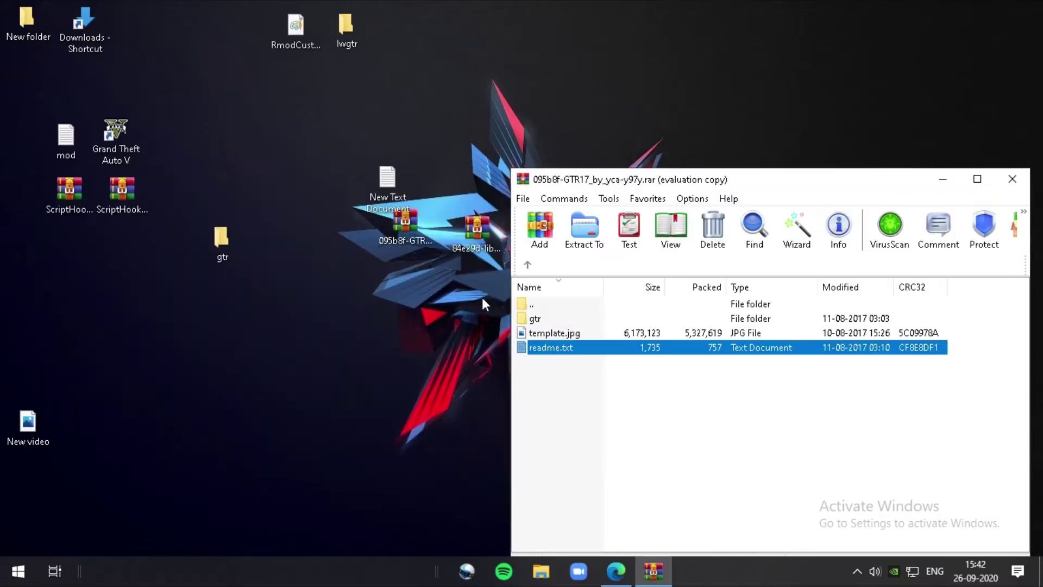
pyautogui.click(1012, 178)
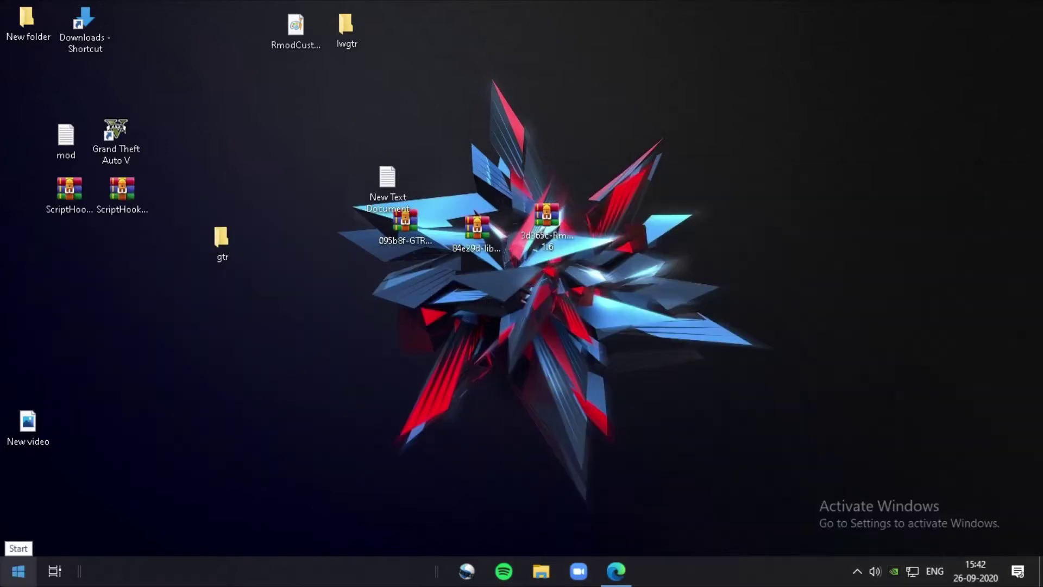
# Launch OpenIV for the Windows version of Grand Theft Auto V and maximize its window
pyautogui.click(18, 571)
pyautogui.scroll(-6, 916, 470)
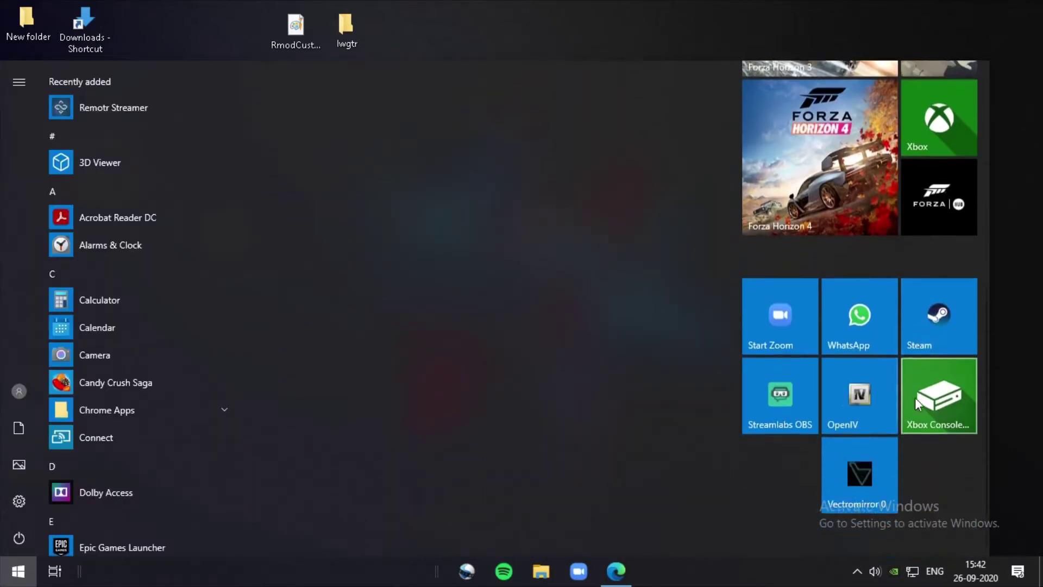
pyautogui.click(853, 398)
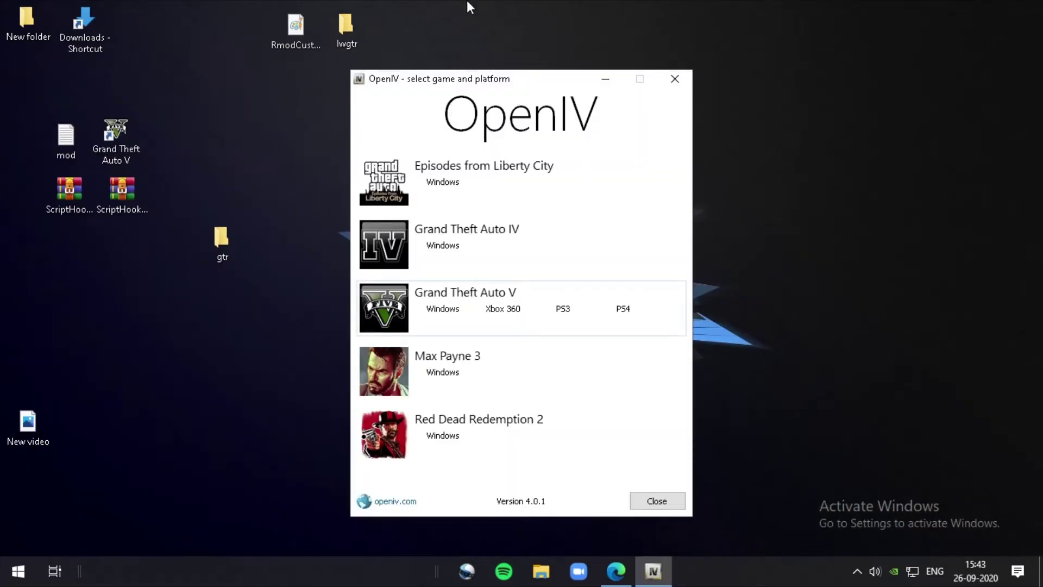
pyautogui.click(452, 314)
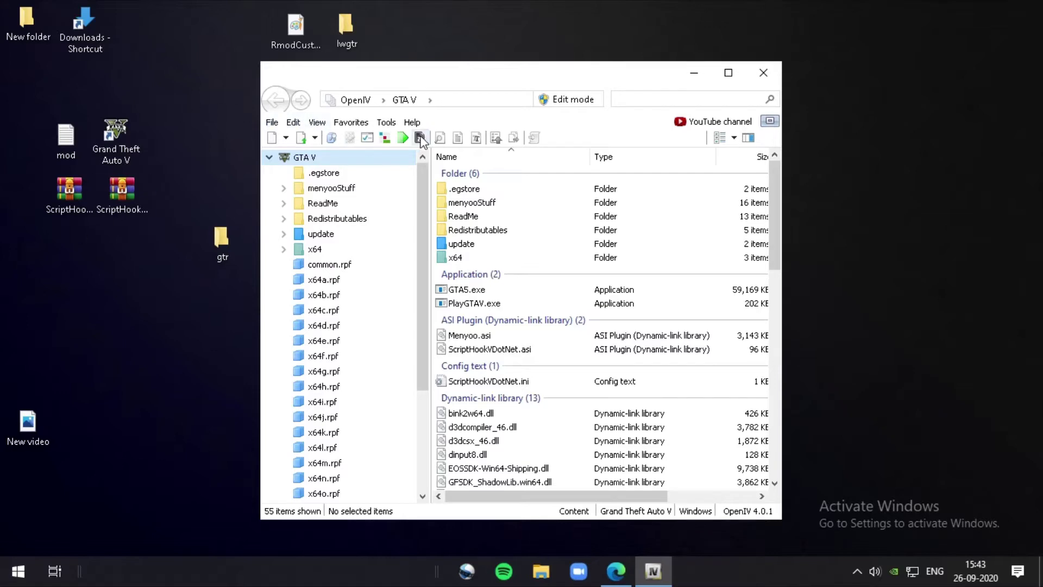
pyautogui.click(727, 74)
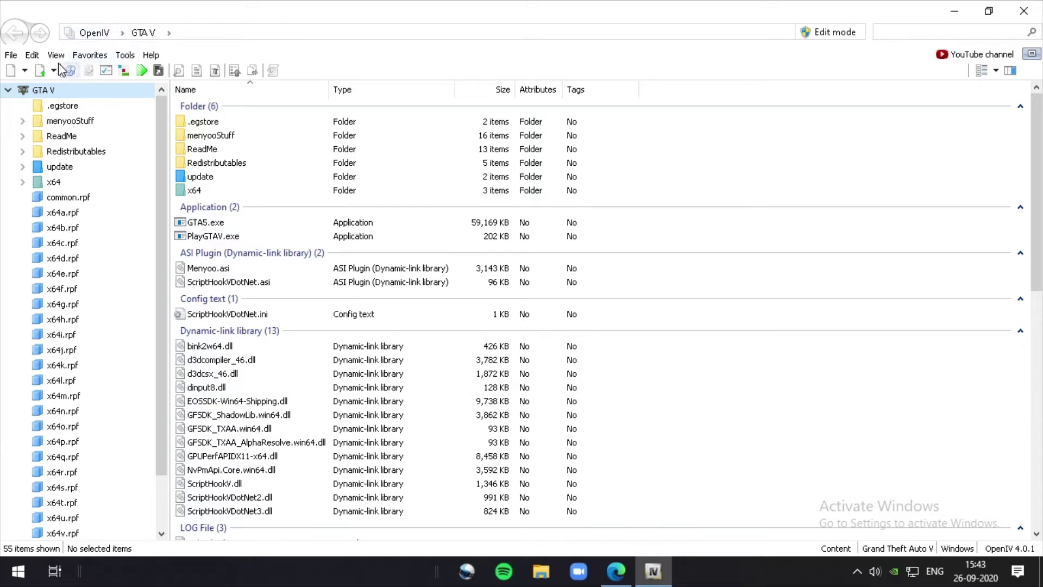
# Install the OpenIV.ASI plugin with a "mods" folder and the openCamera plugin through the ASI Manager
pyautogui.click(11, 55)
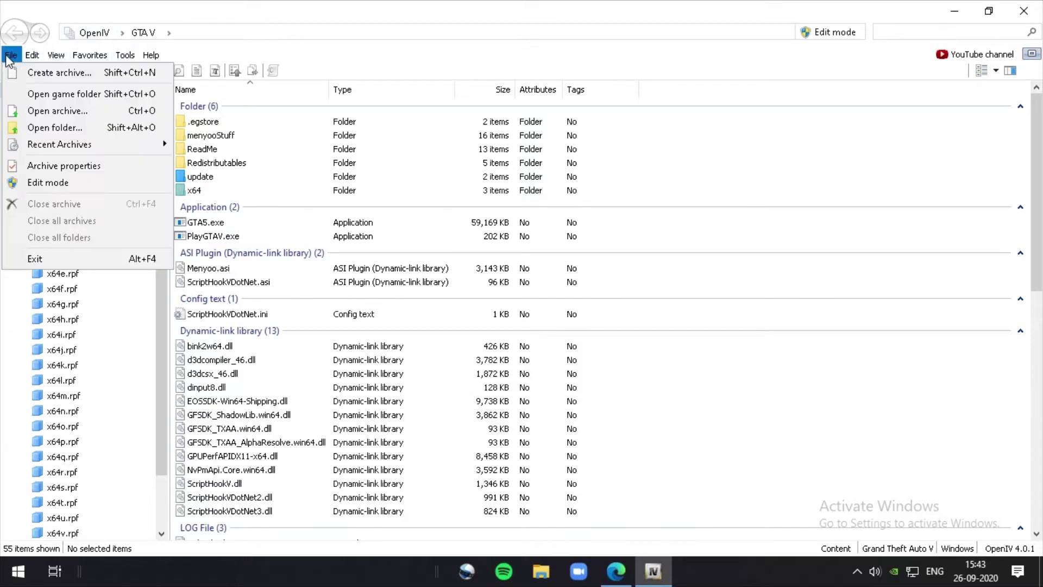
pyautogui.moveTo(122, 54)
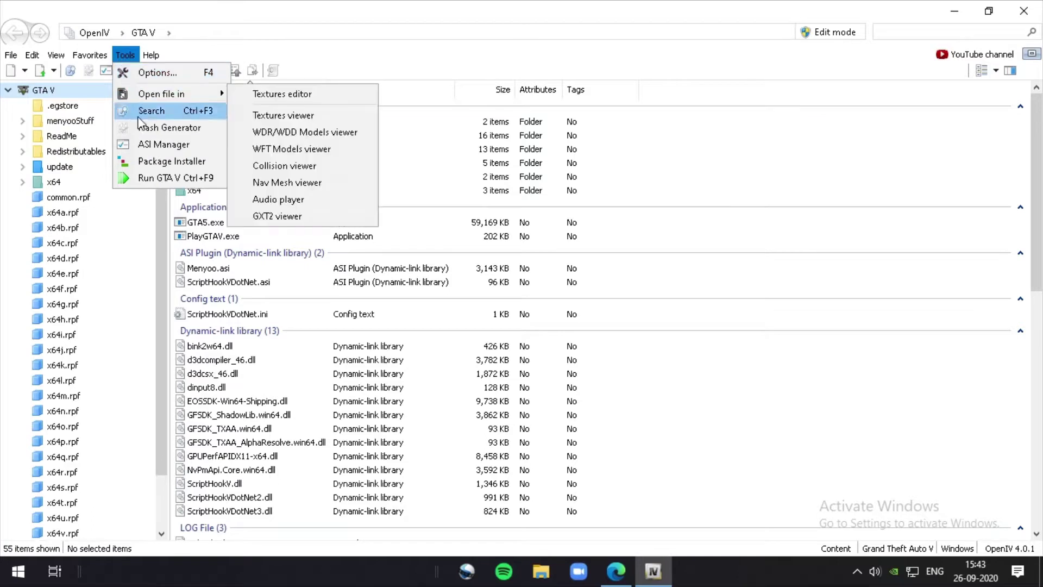
pyautogui.click(150, 151)
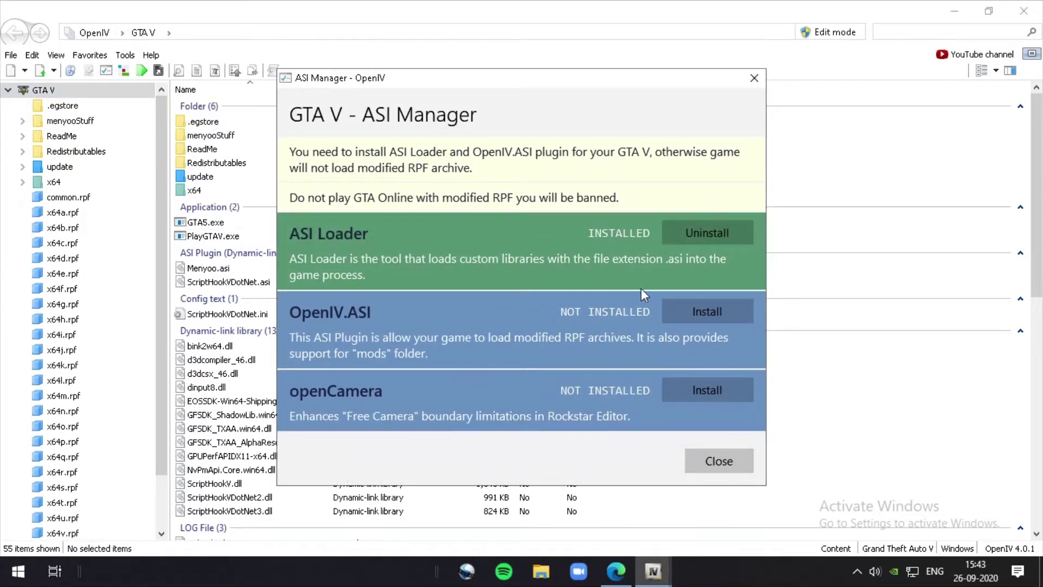
pyautogui.click(678, 312)
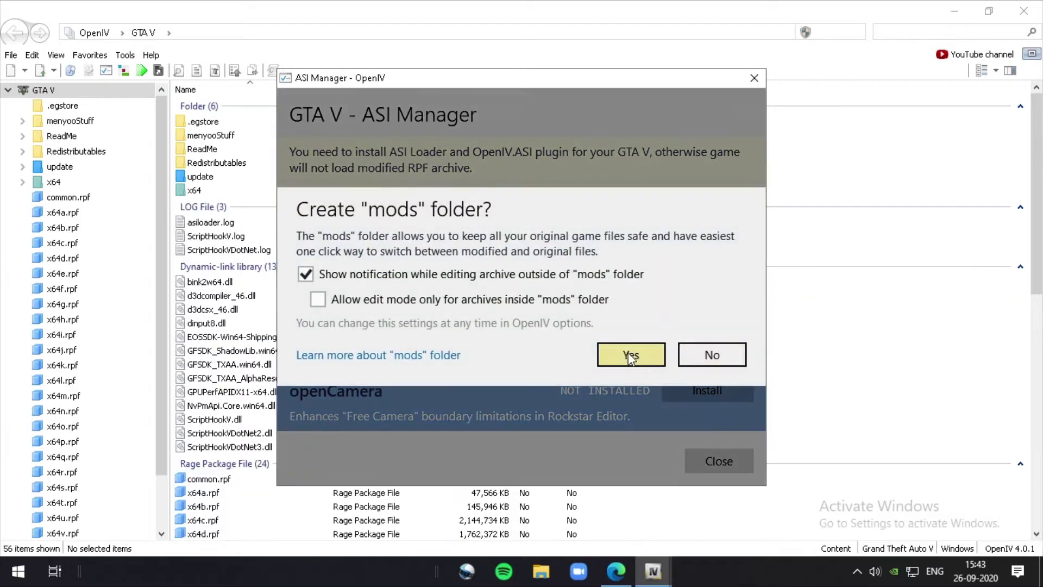
pyautogui.click(625, 354)
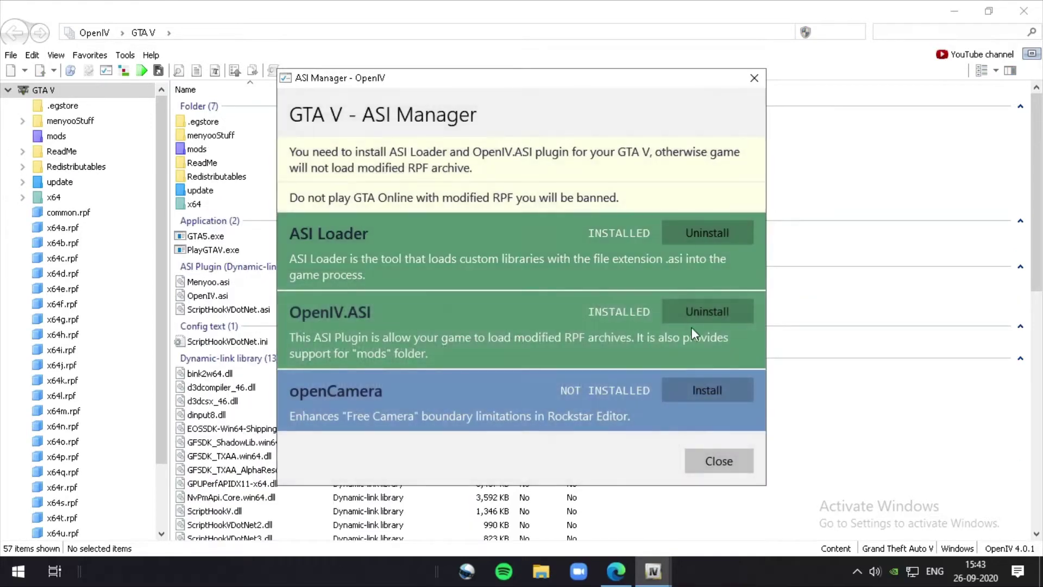
pyautogui.click(683, 396)
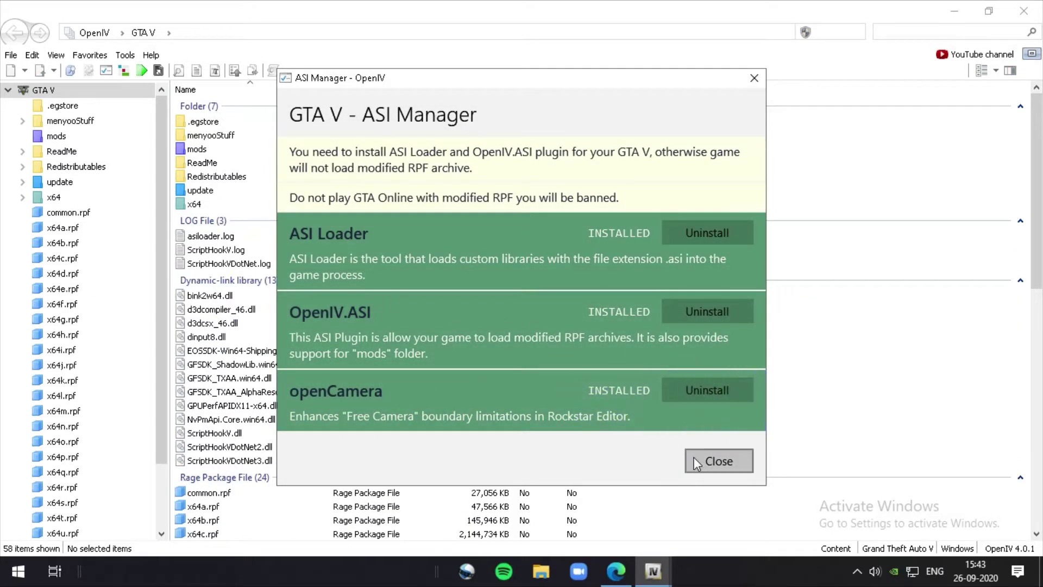
pyautogui.click(693, 457)
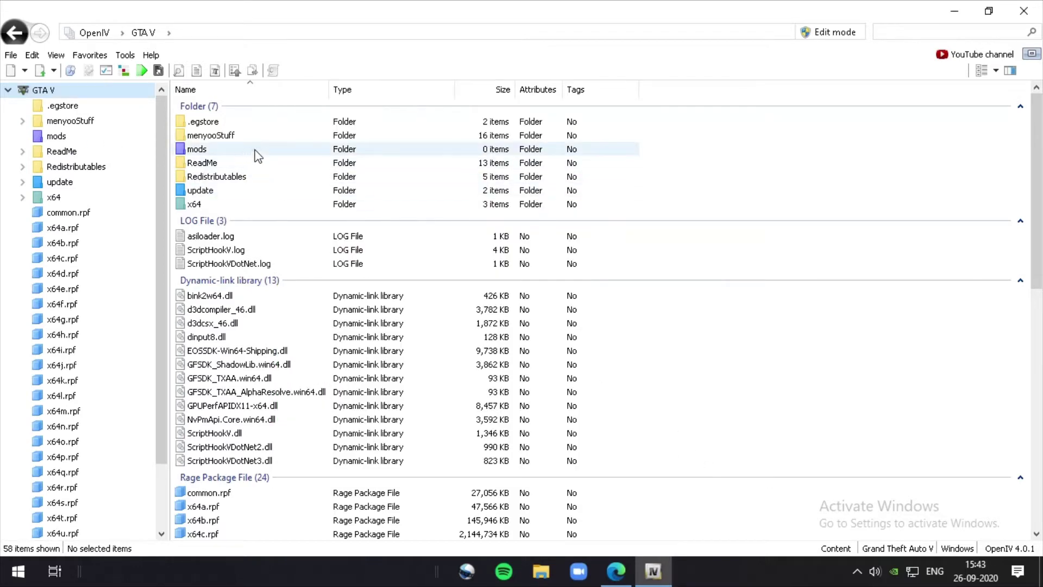
# Switch from OpenIV to File Explorer and open the yoyo\GTAV folder on New Volume (D:)
pyautogui.click(956, 11)
pyautogui.click(542, 571)
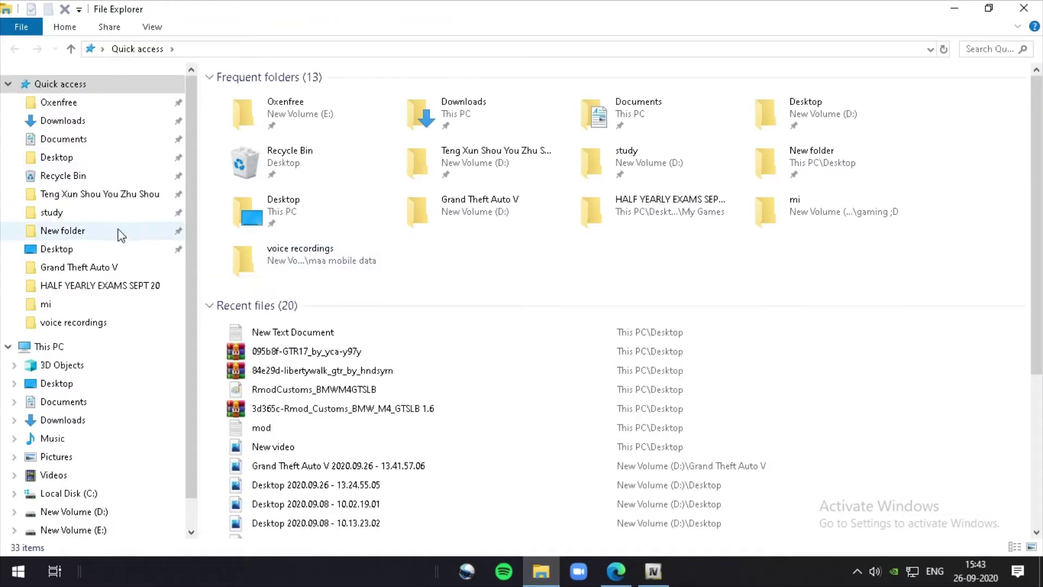
pyautogui.click(55, 158)
pyautogui.click(47, 303)
pyautogui.click(52, 363)
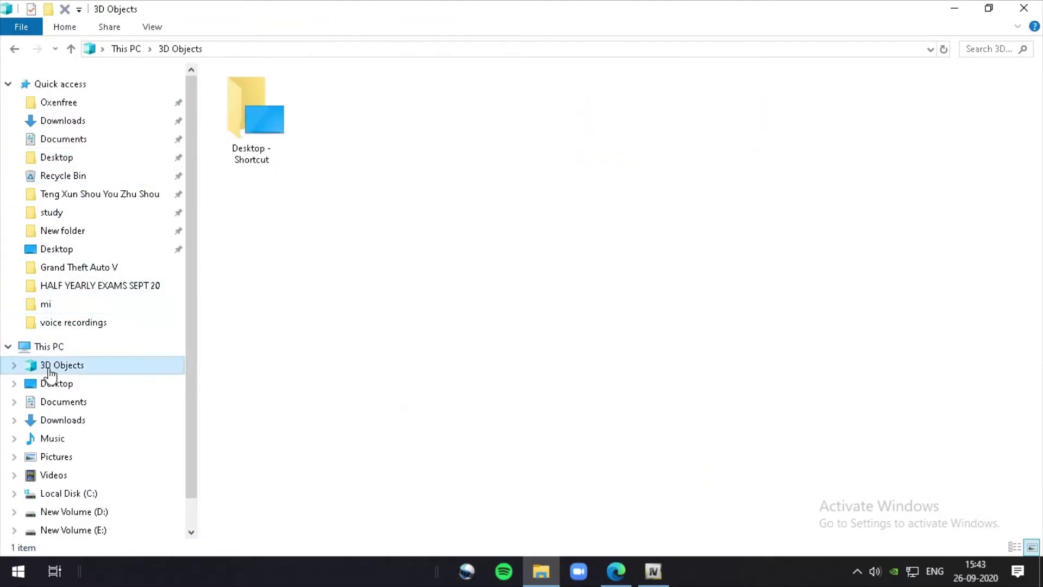
pyautogui.click(65, 511)
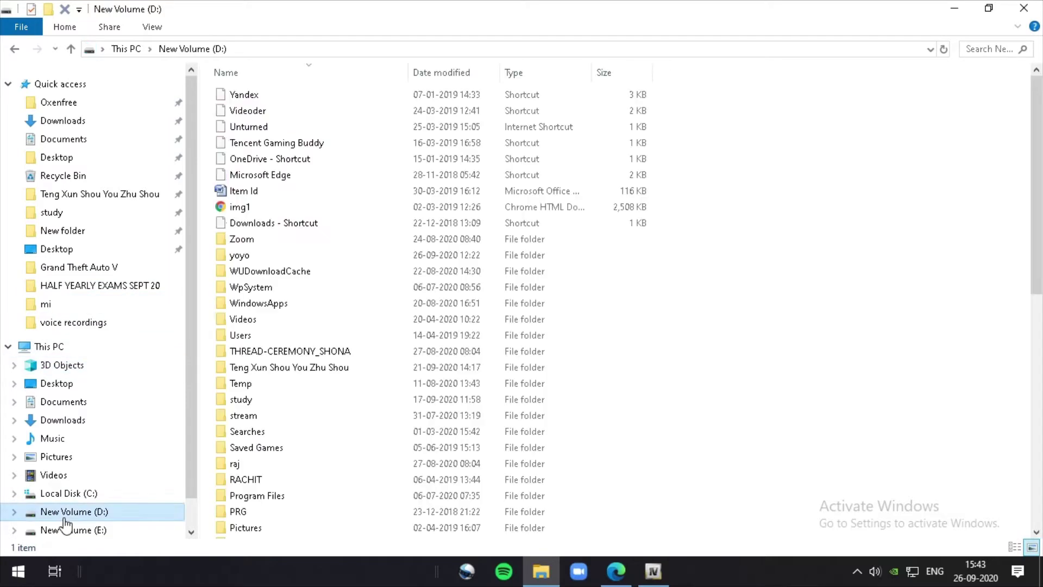
pyautogui.doubleClick(244, 255)
pyautogui.doubleClick(262, 116)
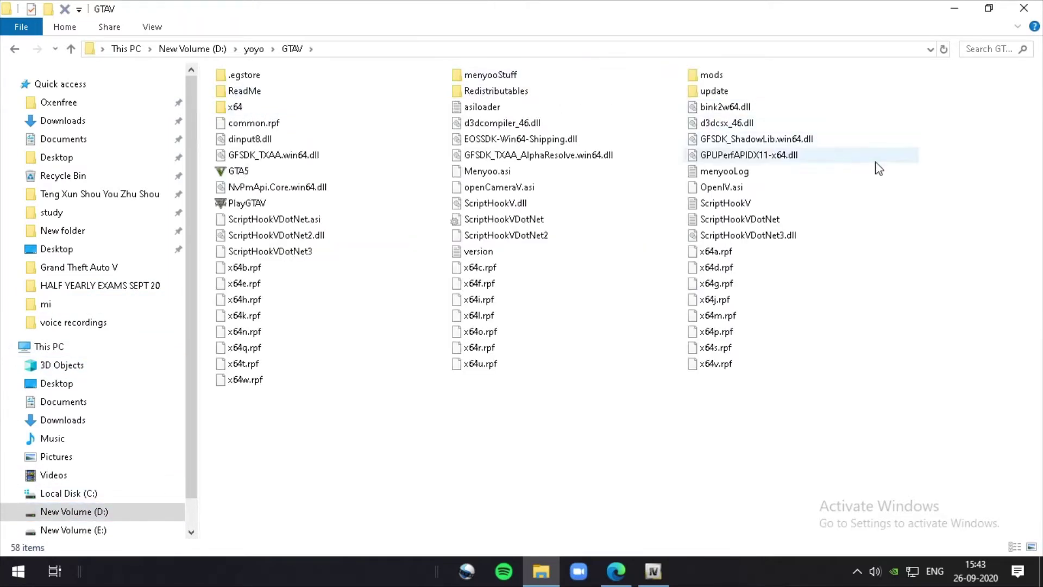
# Show the GTAV folder's contents in the details view and look inside its mods folder
pyautogui.click(921, 173)
pyautogui.click(957, 123)
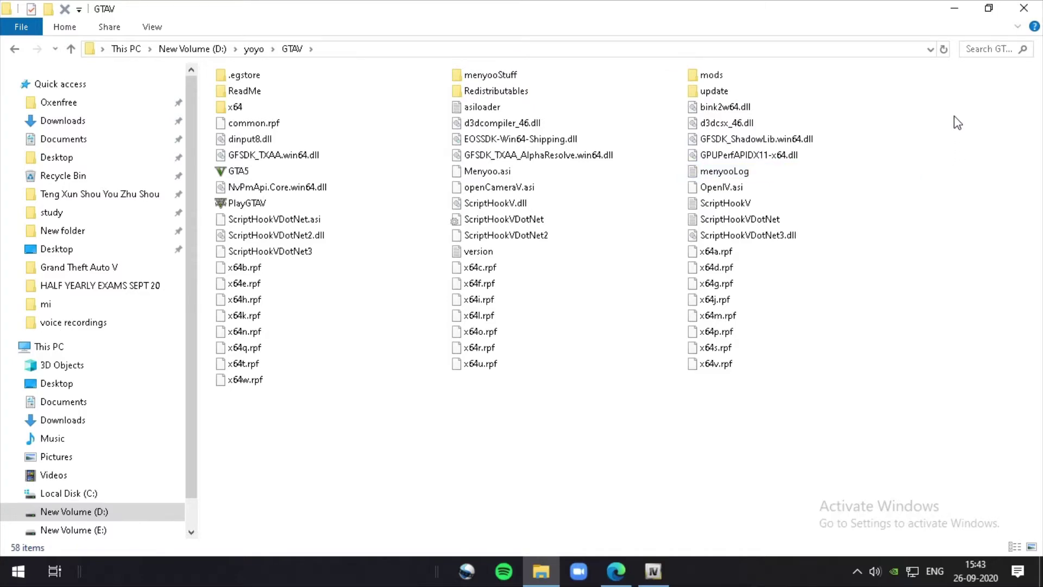
pyautogui.hotkey('ctrl', 'shift', '6')
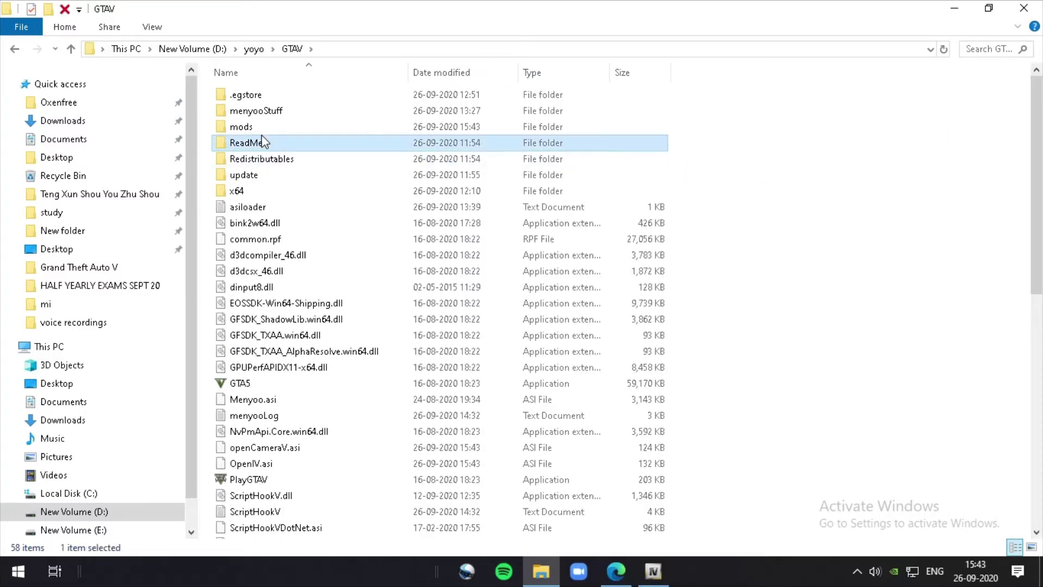
pyautogui.doubleClick(263, 129)
pyautogui.rightClick(246, 117)
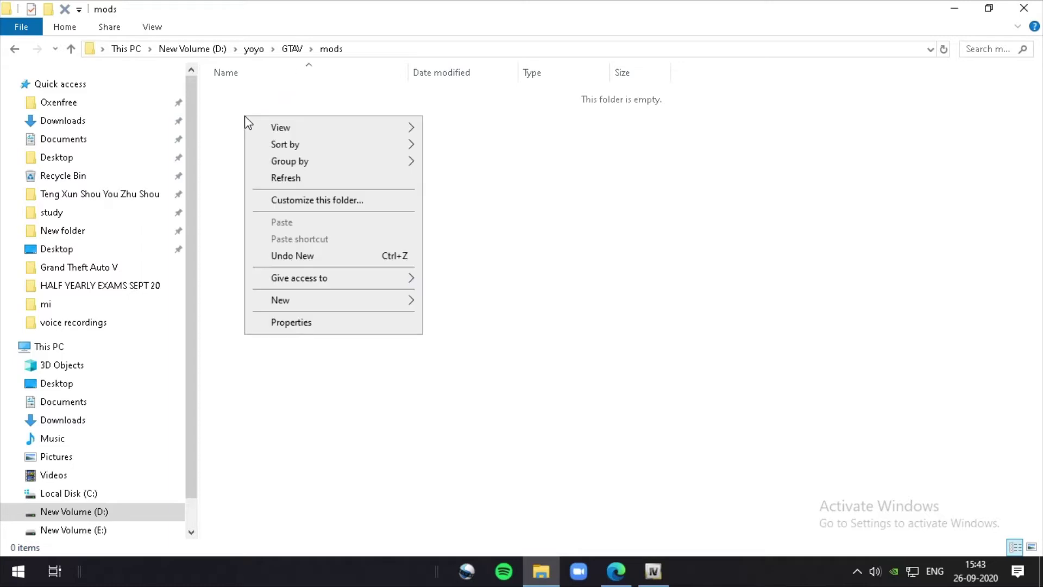
pyautogui.click(72, 48)
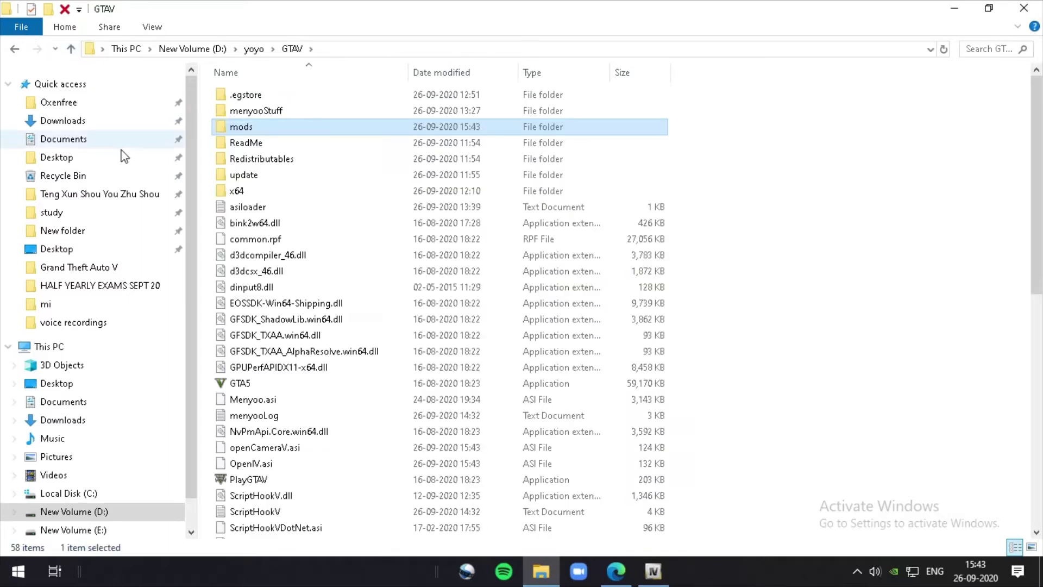
# Copy update.rpf from the GTAV update folder into the mods folder
pyautogui.doubleClick(250, 175)
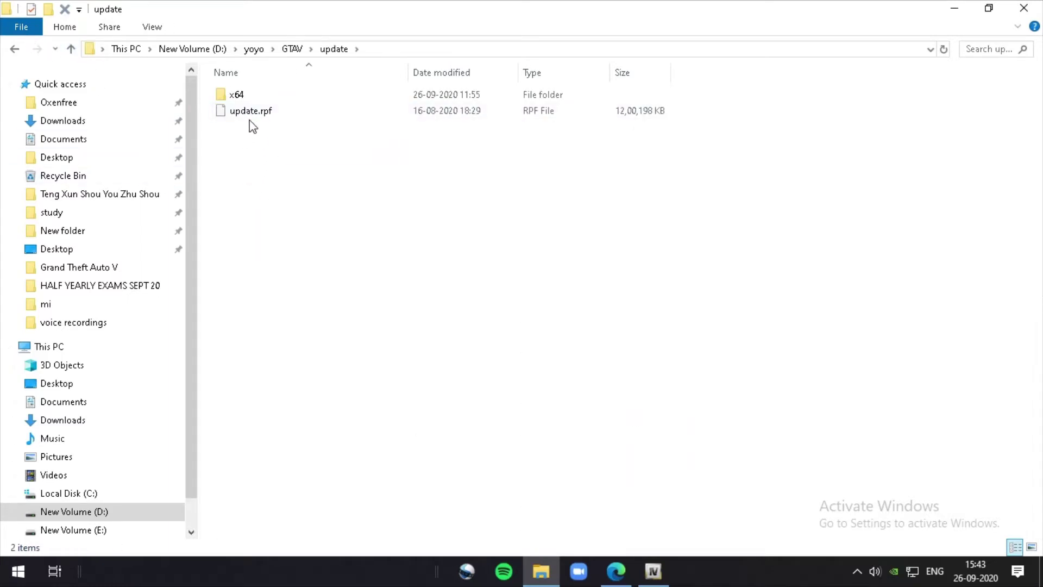
pyautogui.click(262, 113)
pyautogui.rightClick(264, 116)
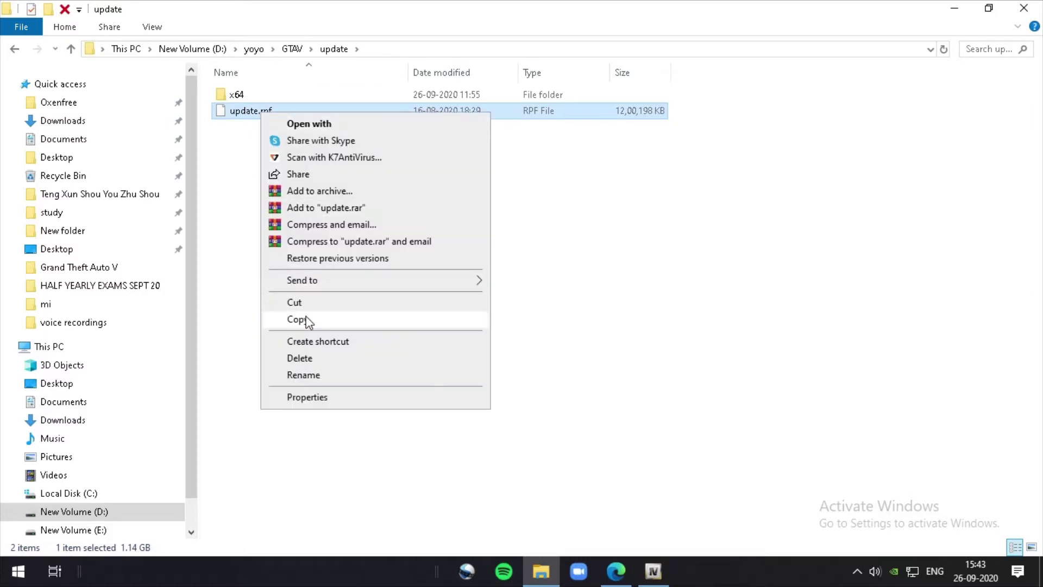
pyautogui.click(338, 320)
pyautogui.click(71, 48)
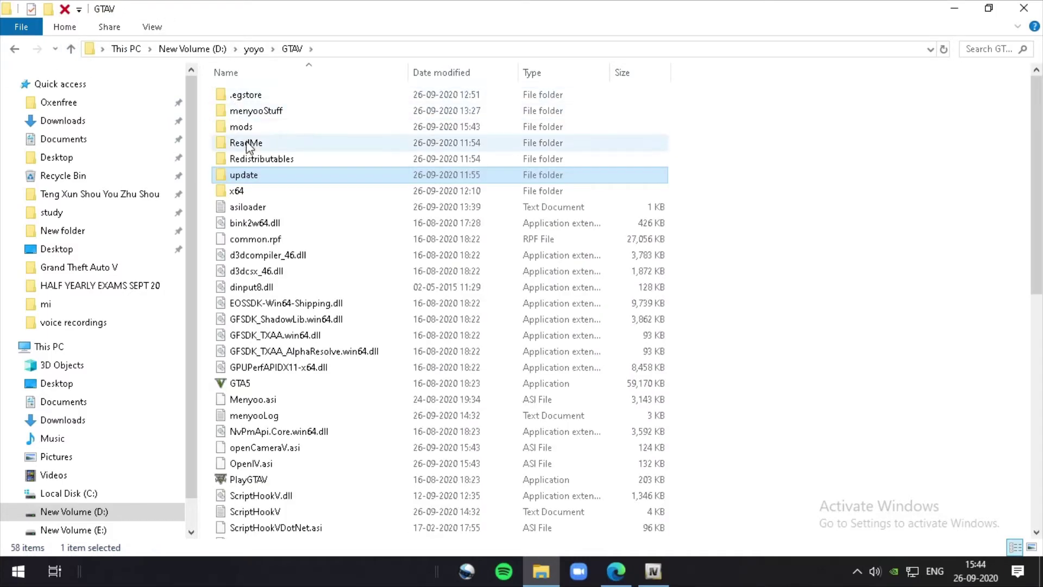
pyautogui.doubleClick(256, 123)
pyautogui.rightClick(263, 88)
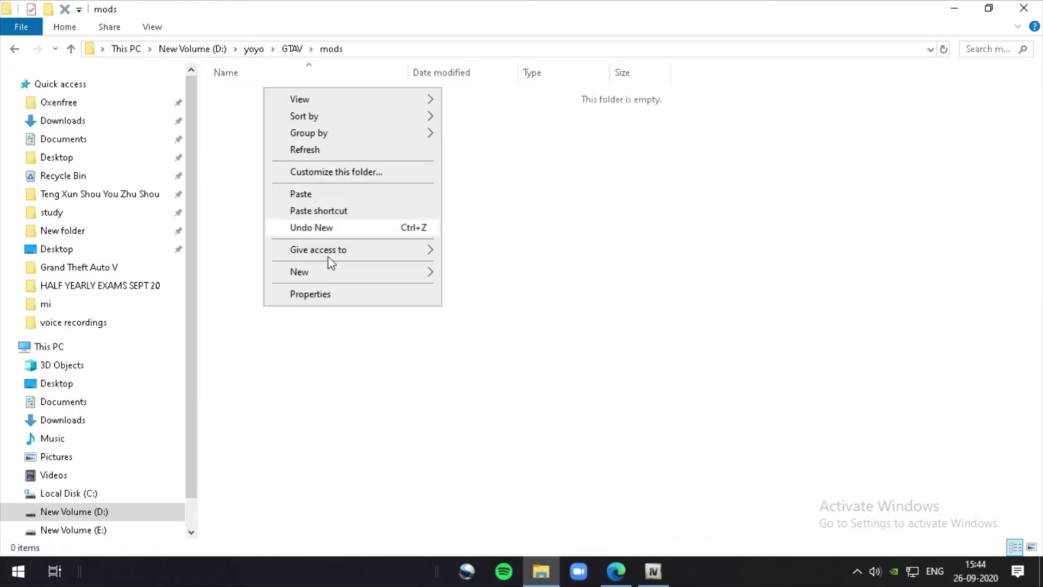
pyautogui.click(322, 199)
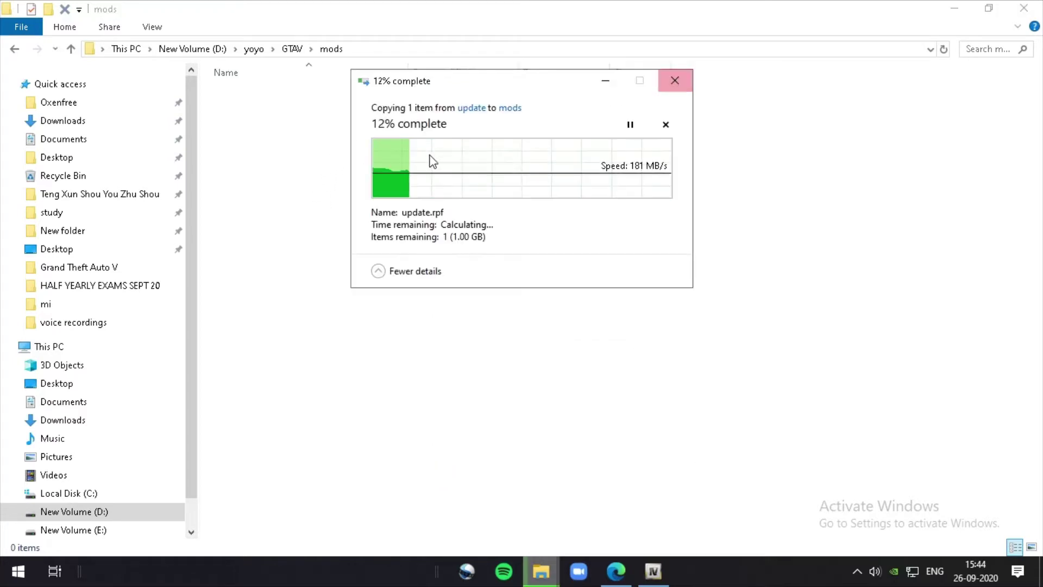
# Create a new folder named X64 inside the mods folder
pyautogui.rightClick(259, 148)
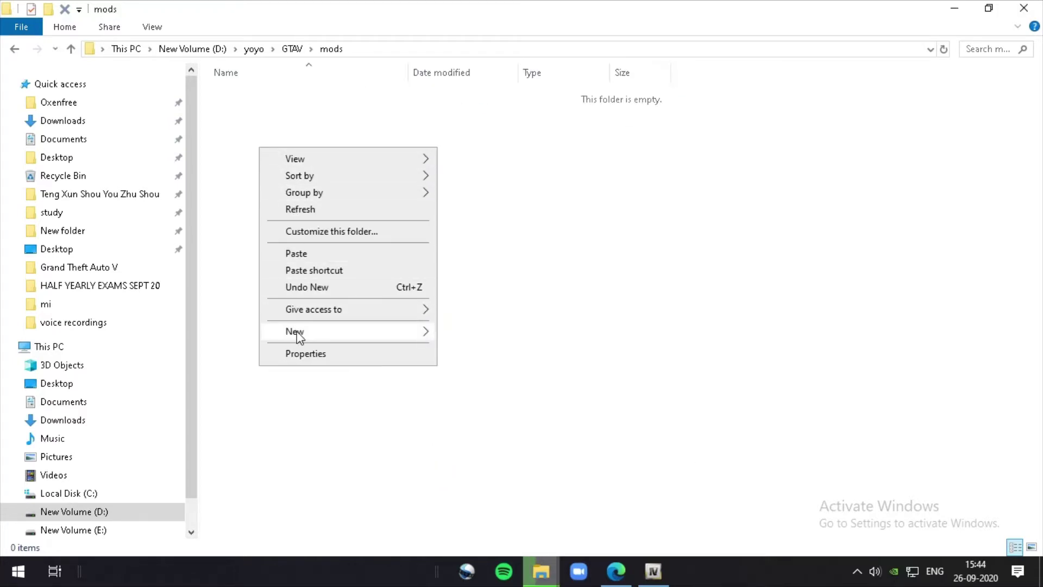
pyautogui.moveTo(300, 332)
pyautogui.click(462, 333)
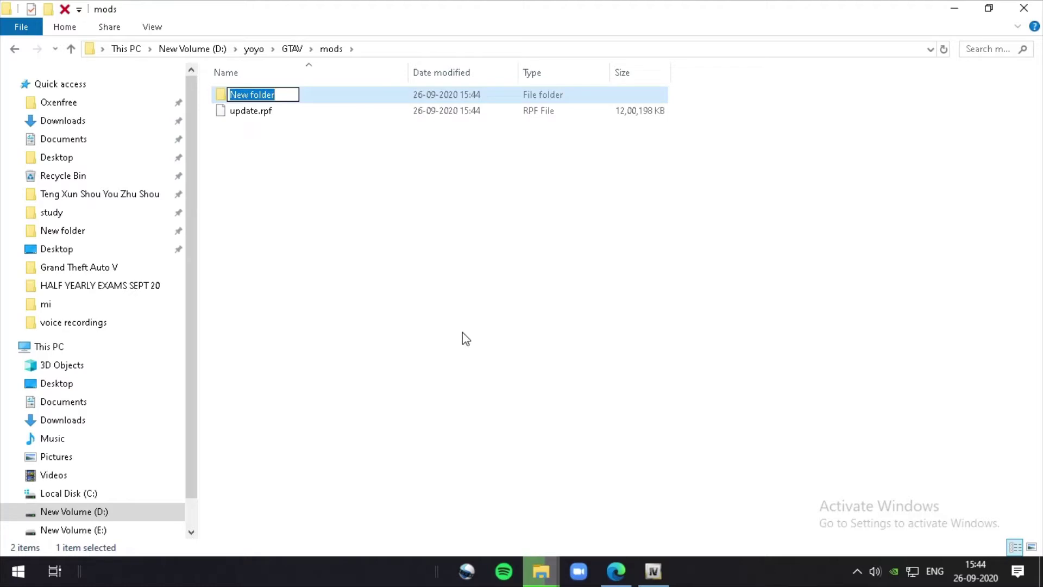
pyautogui.write('X64')
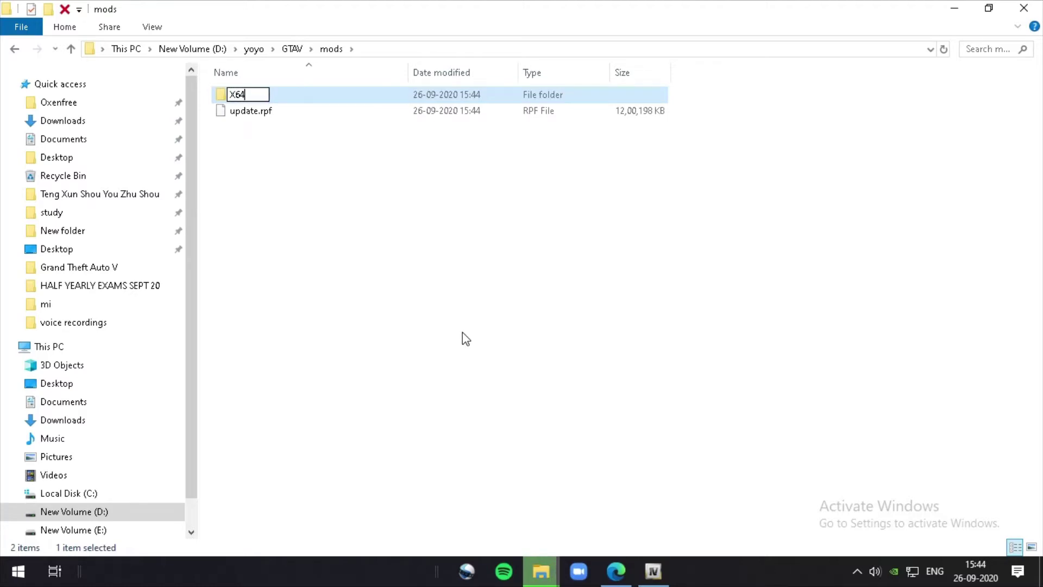
pyautogui.press('Return')
# Select both items in the mods folder and rename them together with the lowercase base name x64
pyautogui.hotkey('ctrl', 'a')
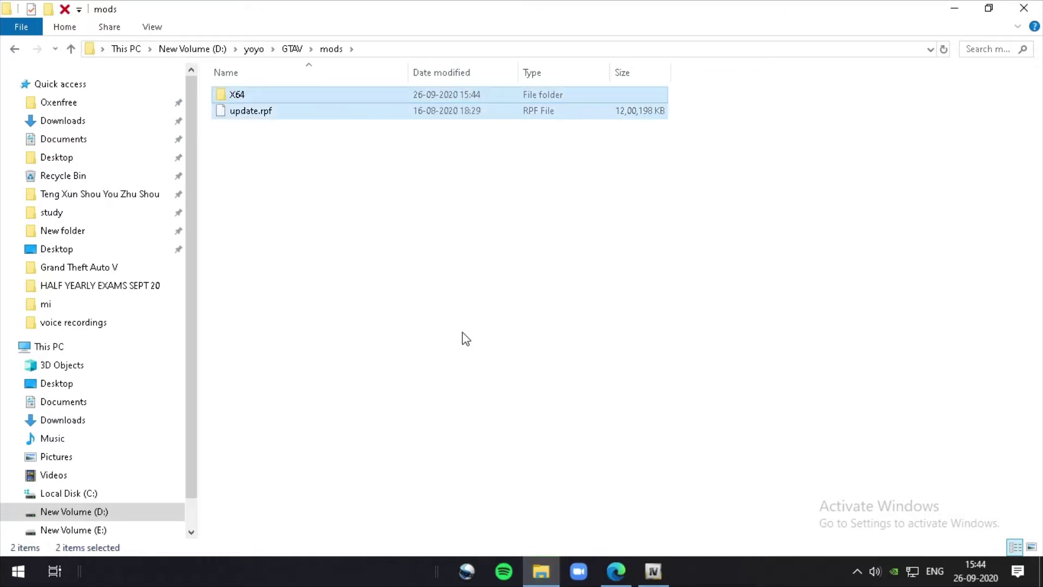
pyautogui.rightClick(243, 97)
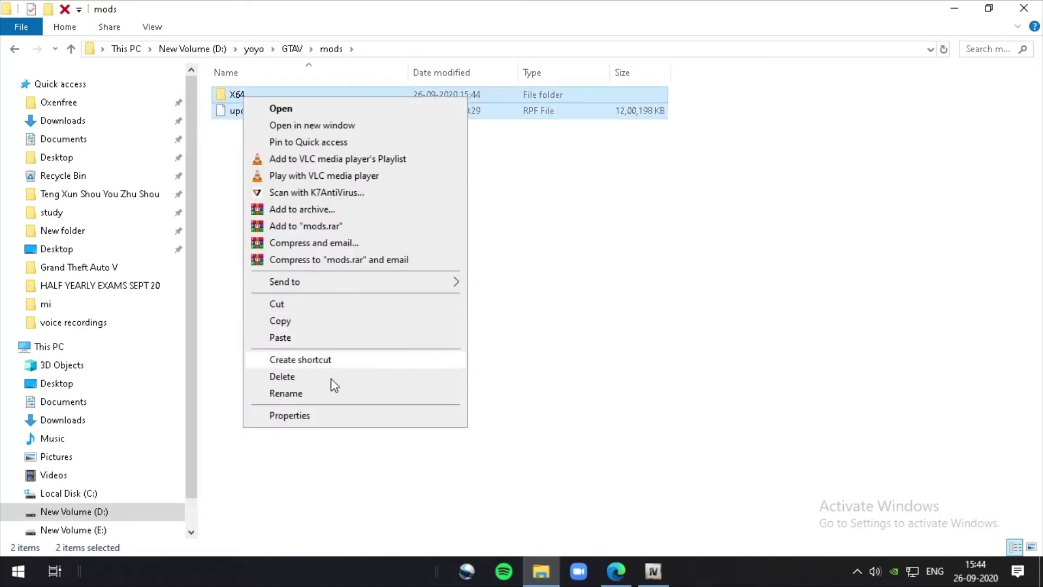
pyautogui.click(308, 393)
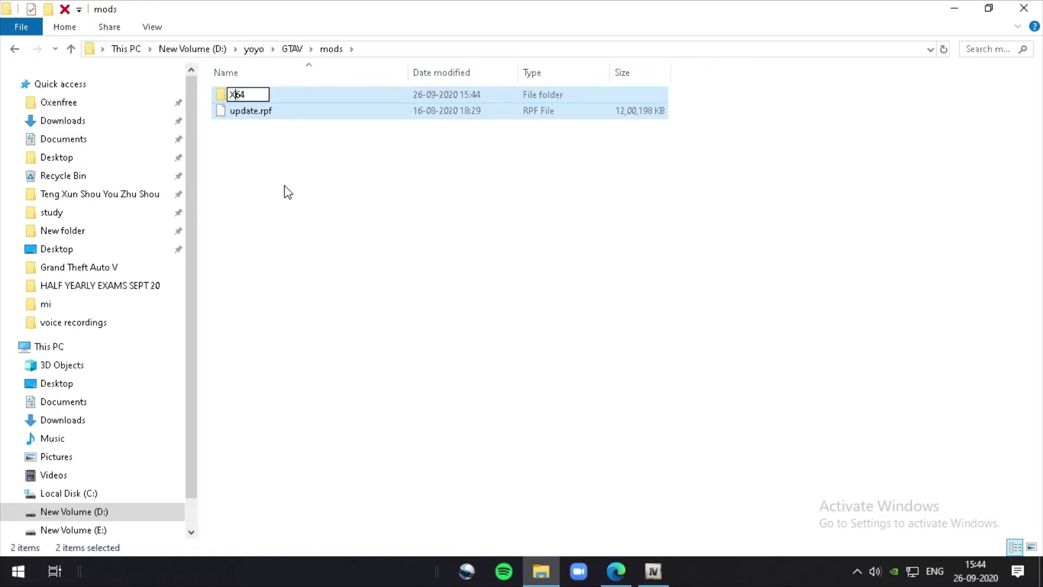
pyautogui.press('BackSpace')
pyautogui.write('x')
pyautogui.press('Return')
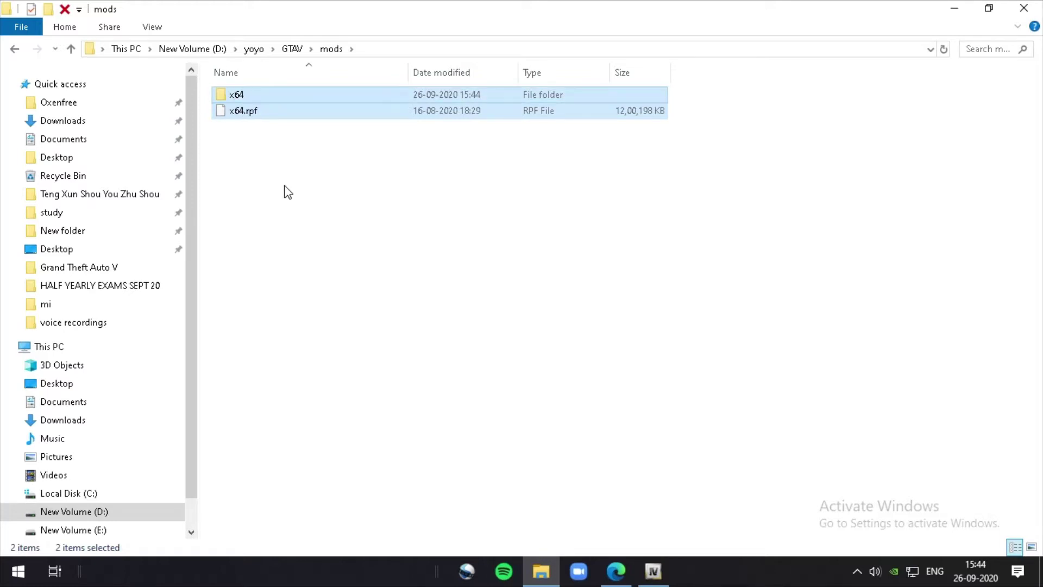
# Create a new folder named dlcpacks inside the mods\x64 folder
pyautogui.click(303, 92)
pyautogui.doubleClick(302, 90)
pyautogui.rightClick(280, 117)
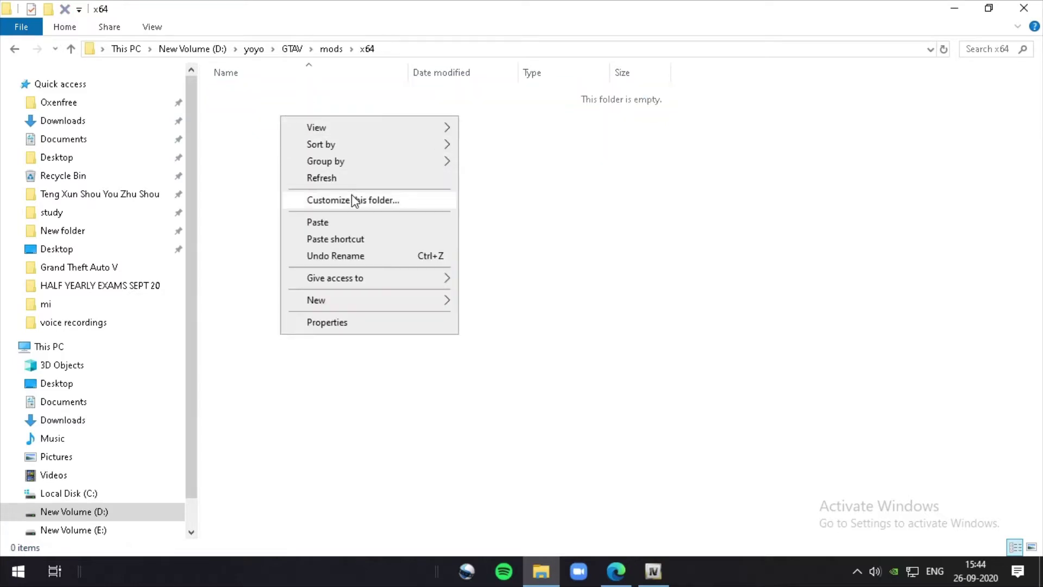
pyautogui.moveTo(384, 300)
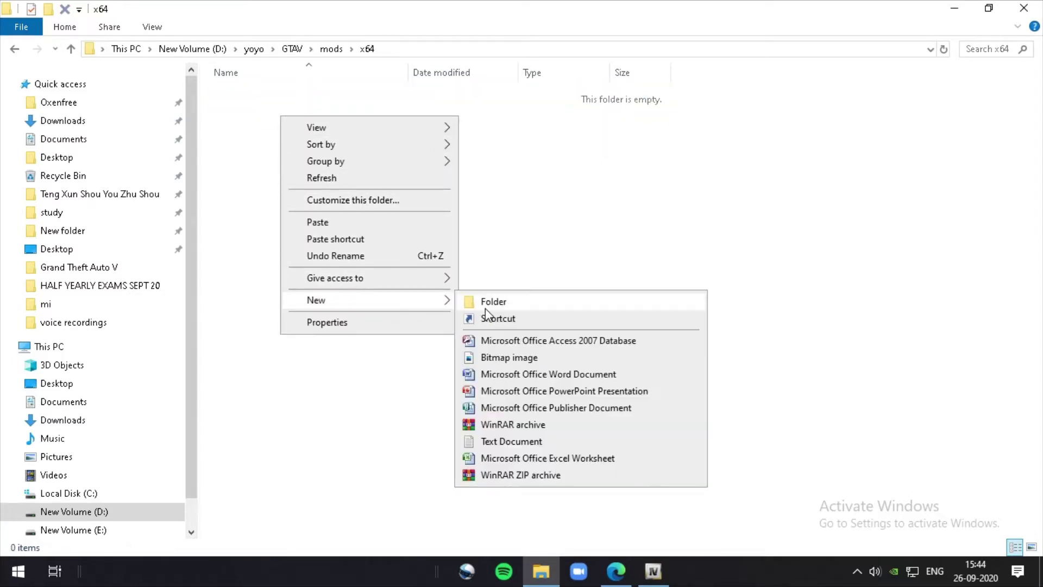
pyautogui.click(484, 306)
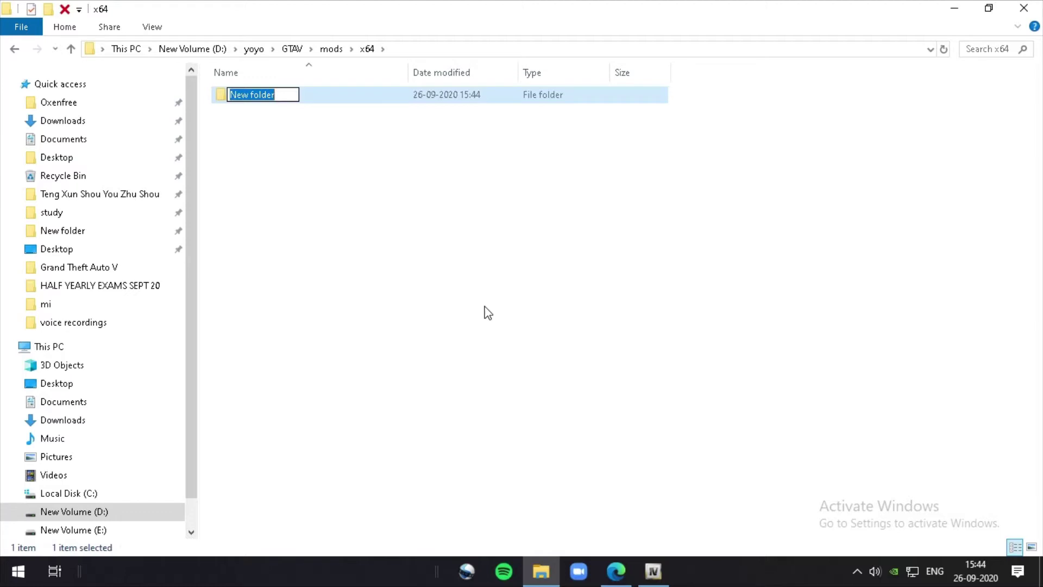
pyautogui.write('dl')
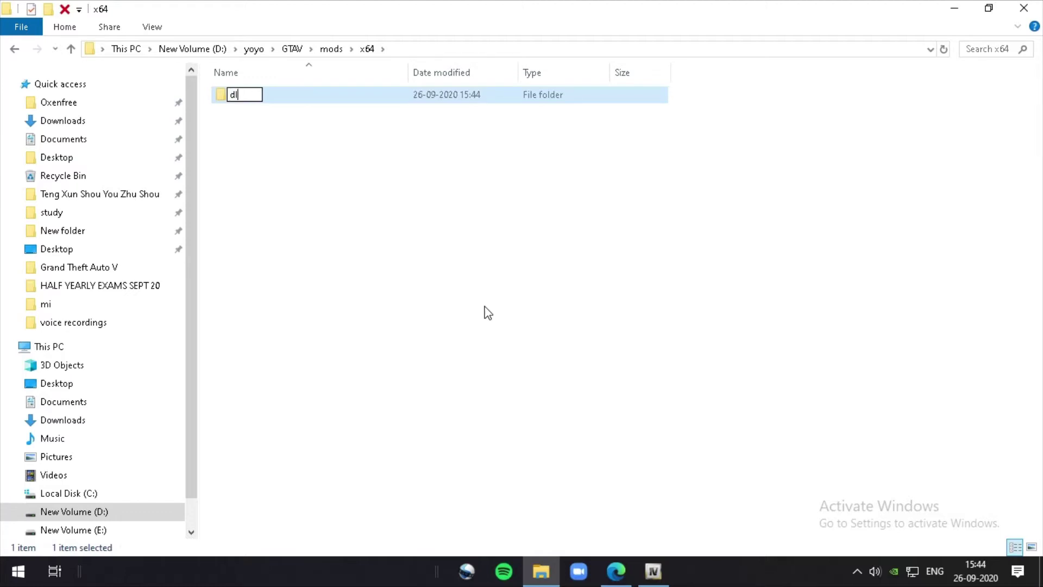
pyautogui.write('cpacks')
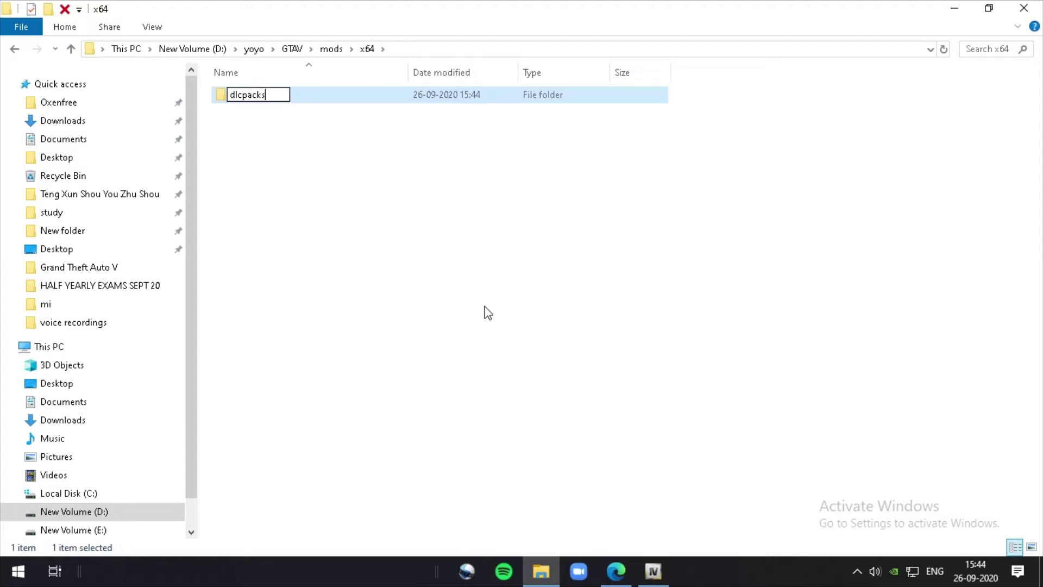
pyautogui.press('Return')
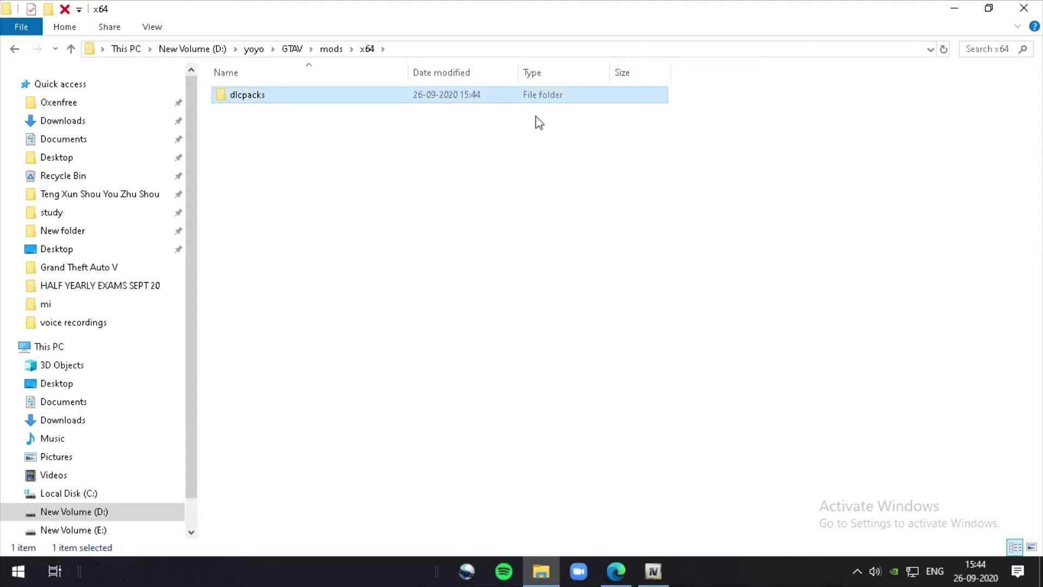
# Fit the Explorer window to half the screen, gather both GTR archives below the ScriptHook archives, and reposition the gtr folder on the desktop
pyautogui.press('super+Right')
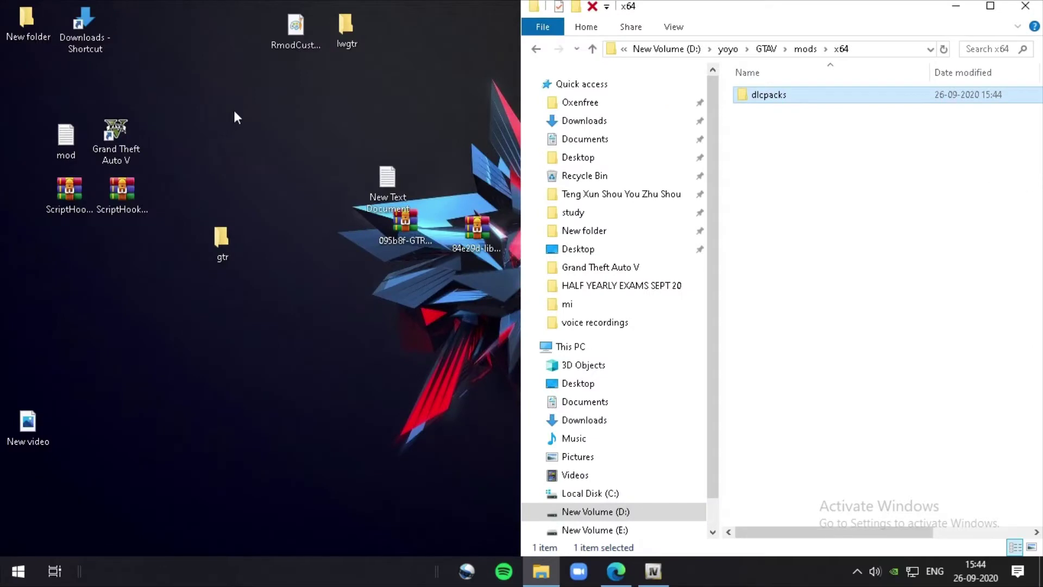
pyautogui.click(357, 40)
pyautogui.click(334, 54)
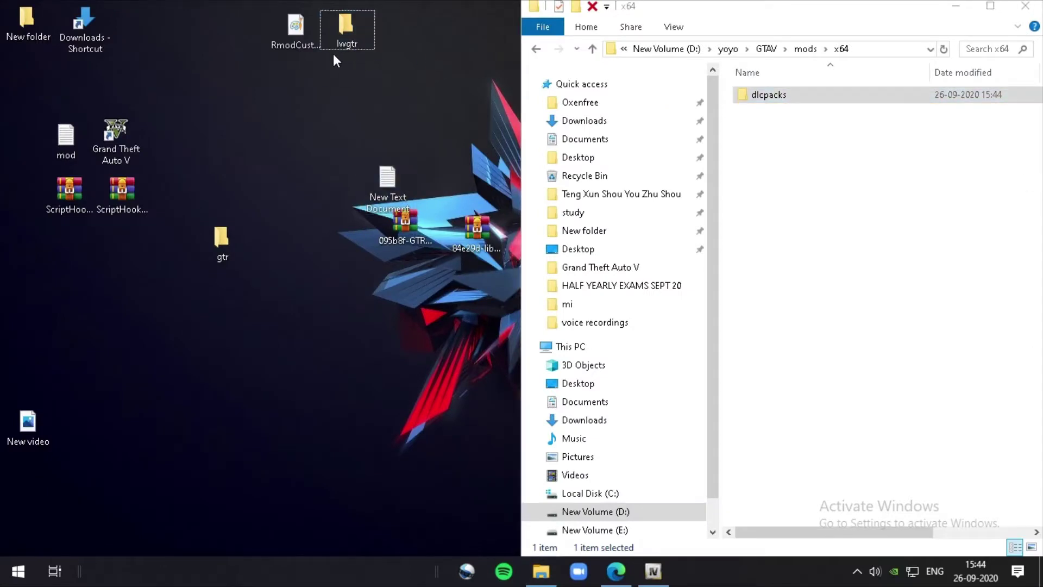
pyautogui.moveTo(239, 248); pyautogui.dragTo(289, 208)
pyautogui.moveTo(249, 144); pyautogui.dragTo(242, 106)
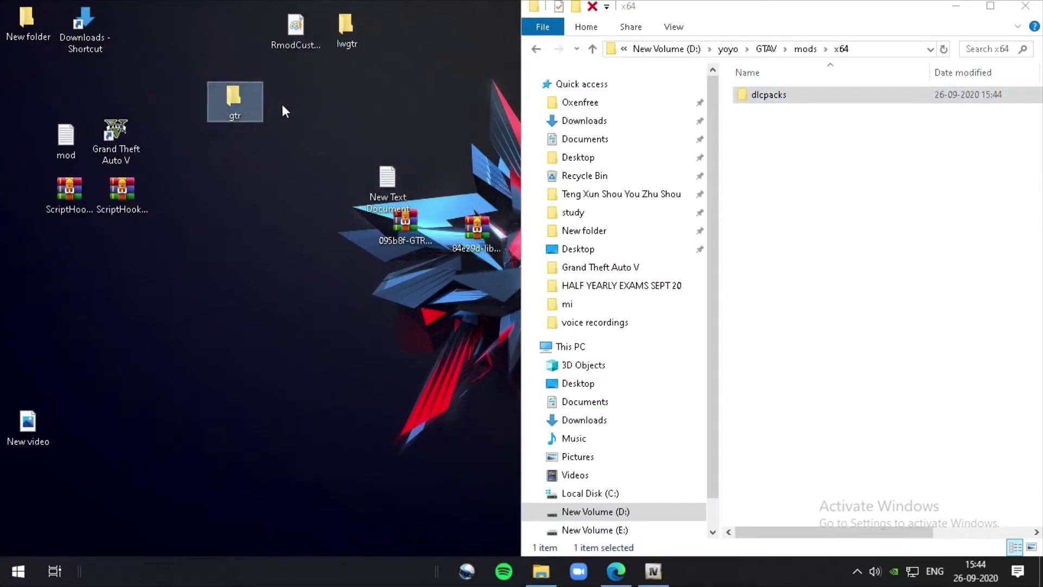
pyautogui.moveTo(405, 226); pyautogui.dragTo(175, 302)
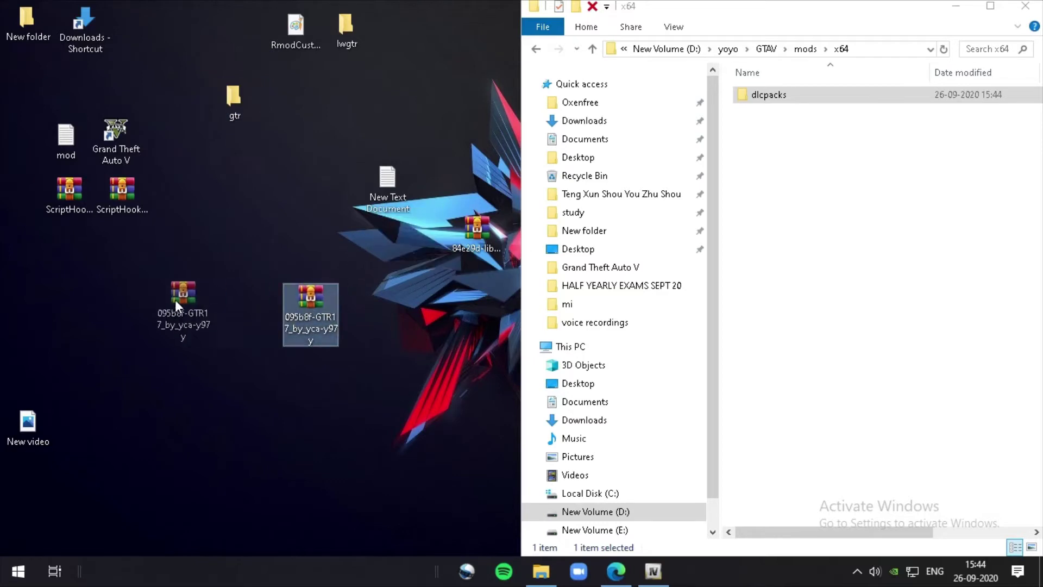
pyautogui.moveTo(60, 251); pyautogui.dragTo(61, 252)
pyautogui.moveTo(450, 243); pyautogui.dragTo(128, 256)
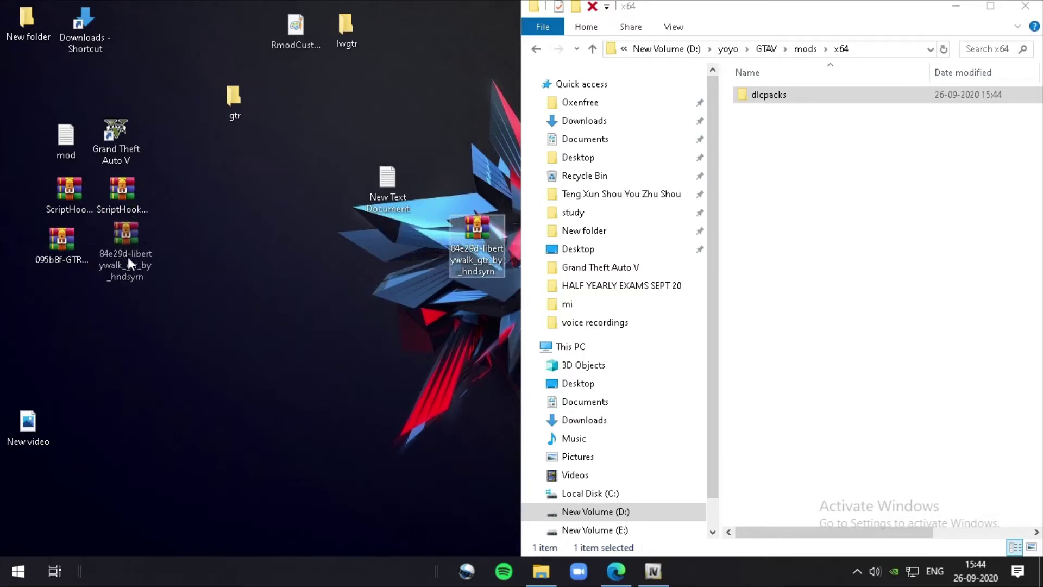
pyautogui.moveTo(239, 102); pyautogui.dragTo(240, 166)
# Copy the gtr folder from the desktop into the new dlcpacks folder and minimize the Explorer window
pyautogui.click(765, 101)
pyautogui.doubleClick(765, 102)
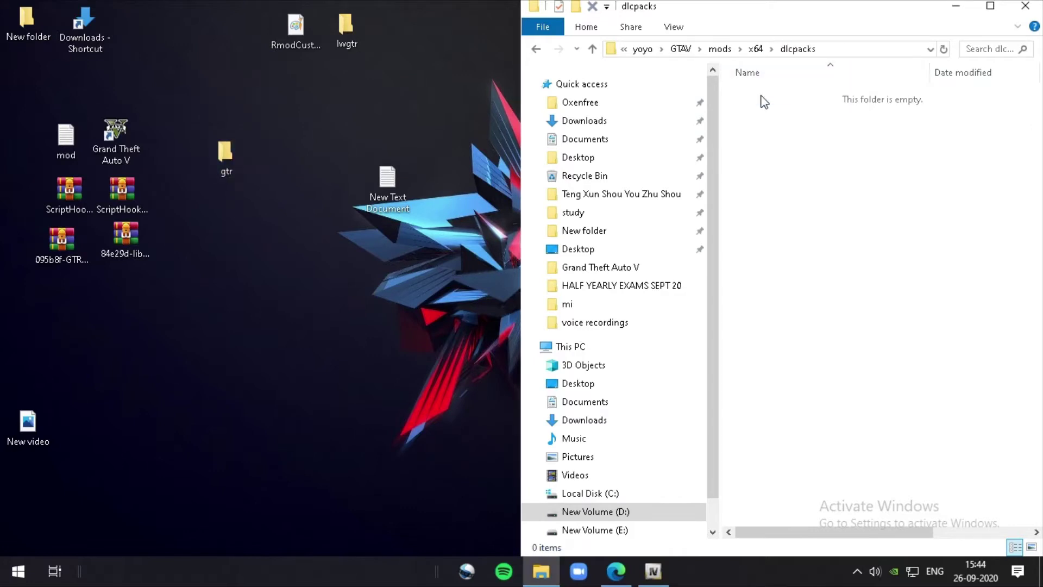
pyautogui.moveTo(231, 159); pyautogui.dragTo(772, 140)
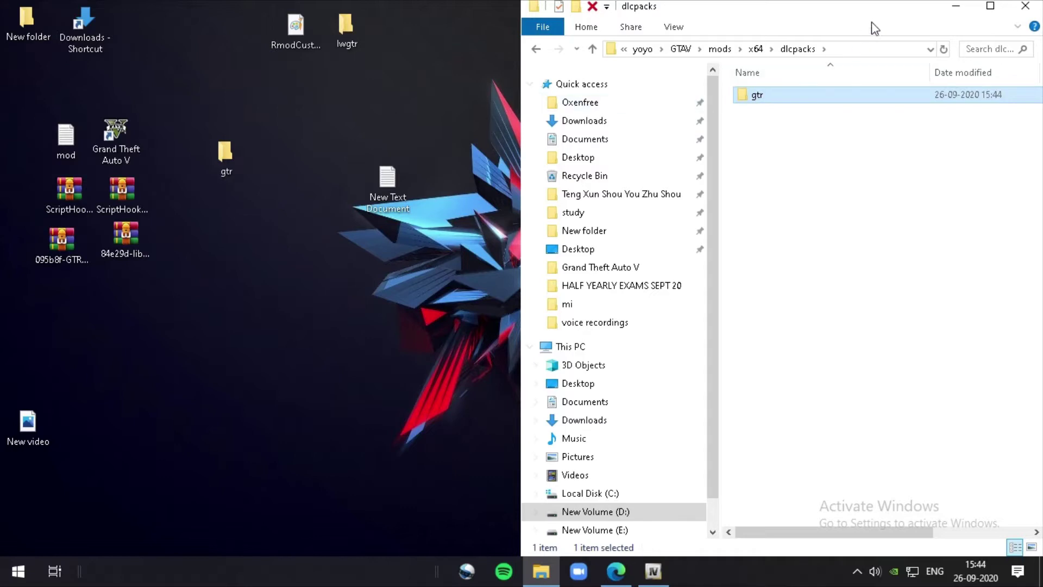
pyautogui.moveTo(886, 21); pyautogui.dragTo(340, 130)
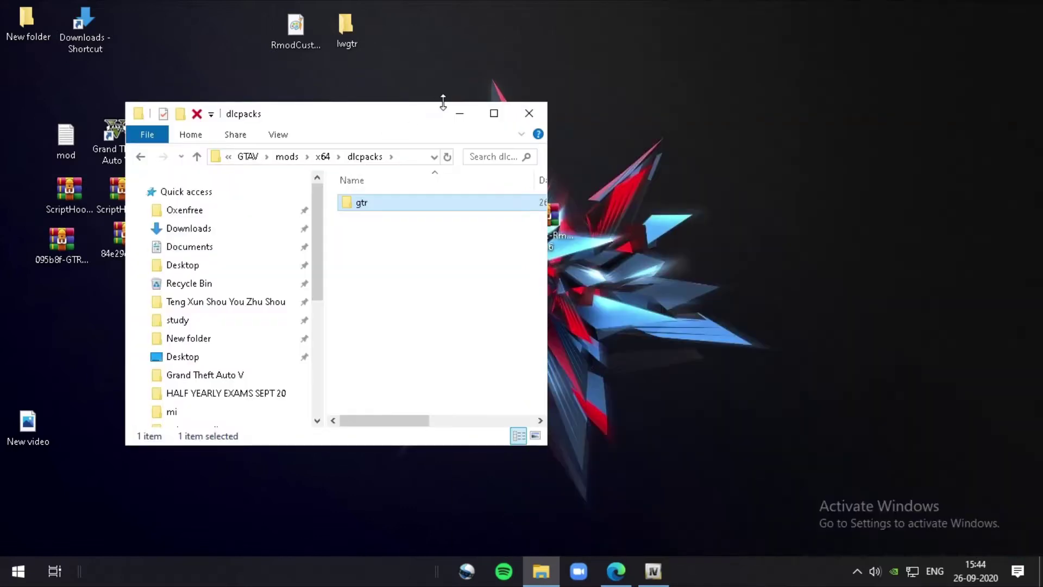
pyautogui.click(459, 110)
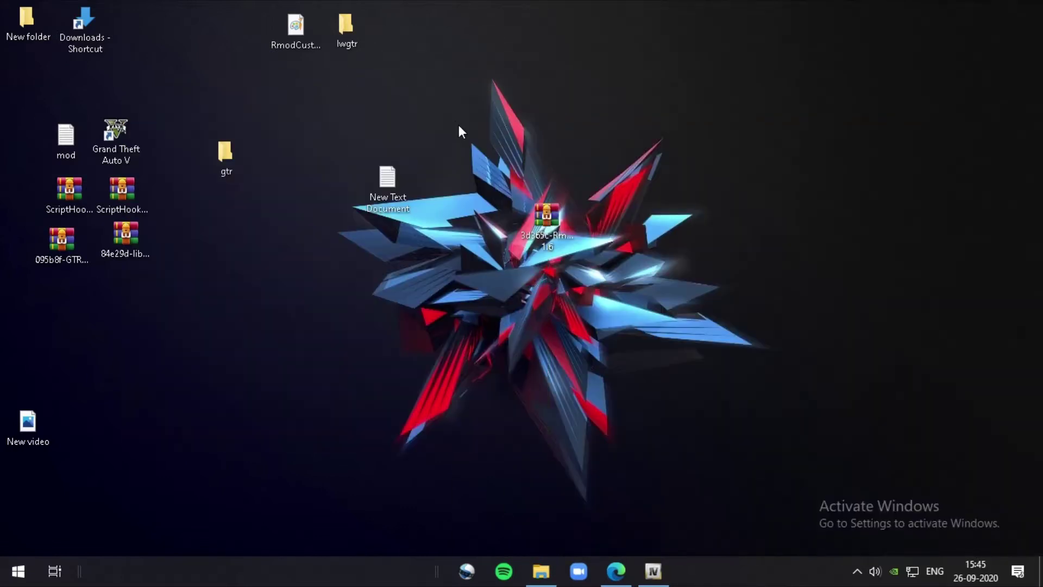
# Open New Text Document on the desktop, copy its line <item>dlcpacks:\gtr\</item>, and minimize the document
pyautogui.doubleClick(380, 190)
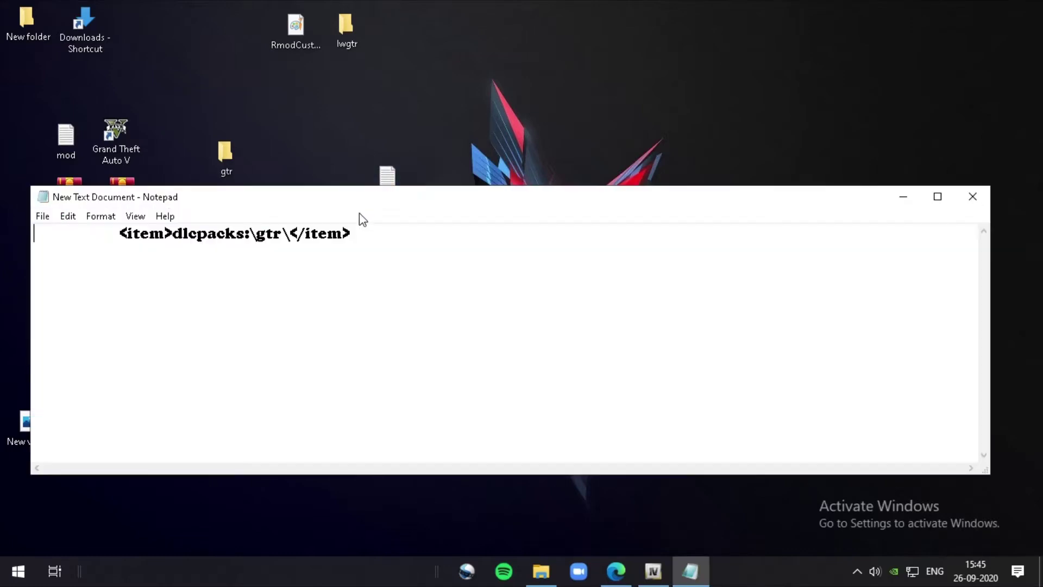
pyautogui.moveTo(354, 234); pyautogui.dragTo(92, 228)
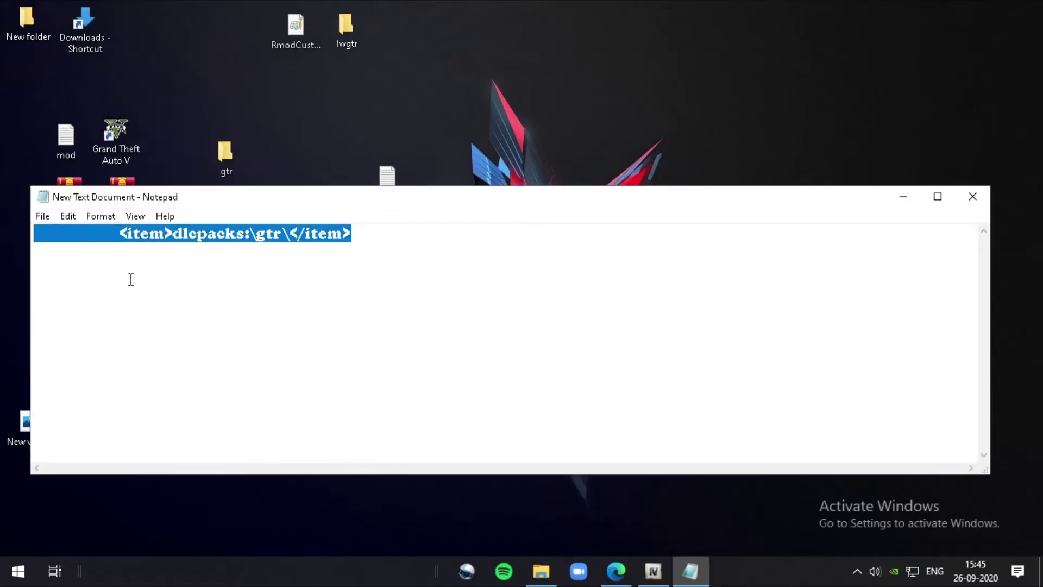
pyautogui.click(902, 198)
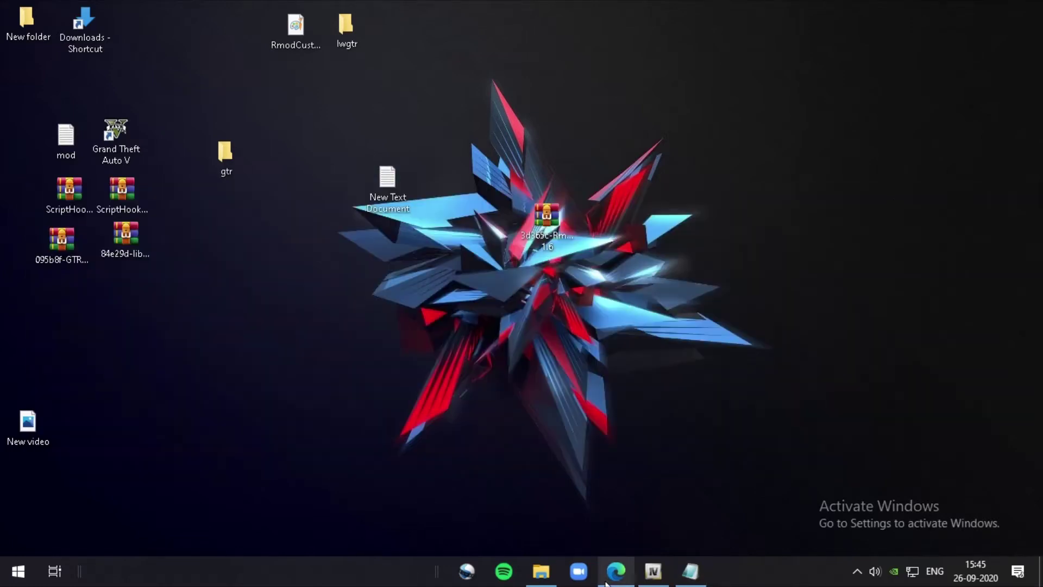
# Switch to OpenIV, select x64.rpf in the mods folder, and move the restored window aside to uncover the desktop
pyautogui.click(653, 570)
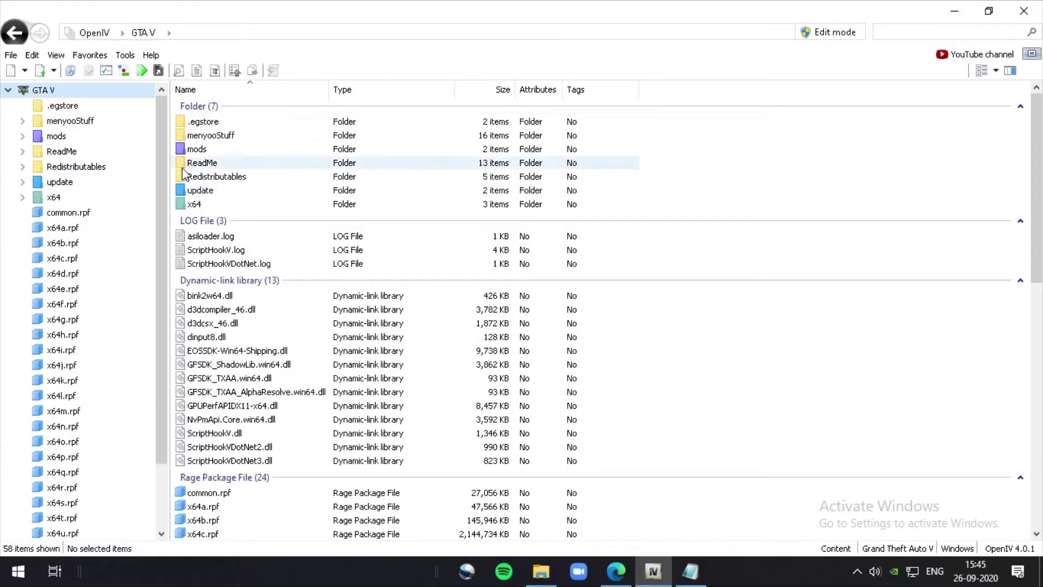
pyautogui.doubleClick(206, 155)
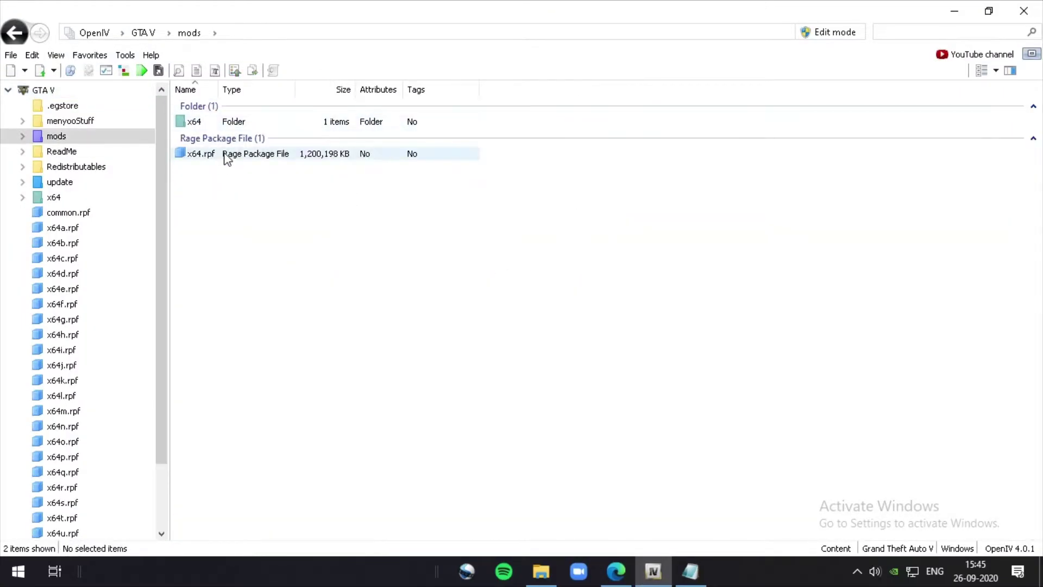
pyautogui.doubleClick(224, 123)
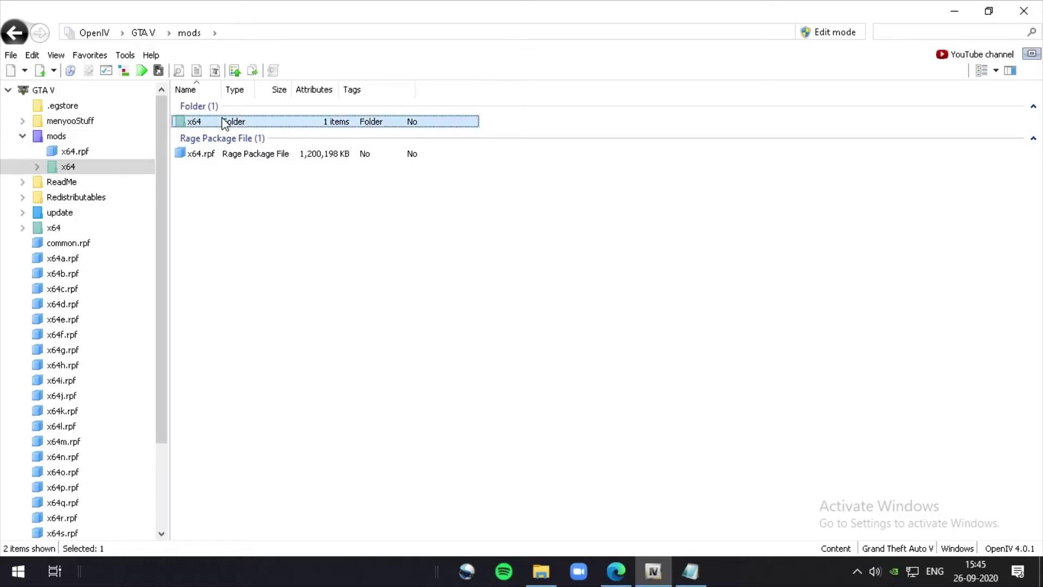
pyautogui.click(12, 33)
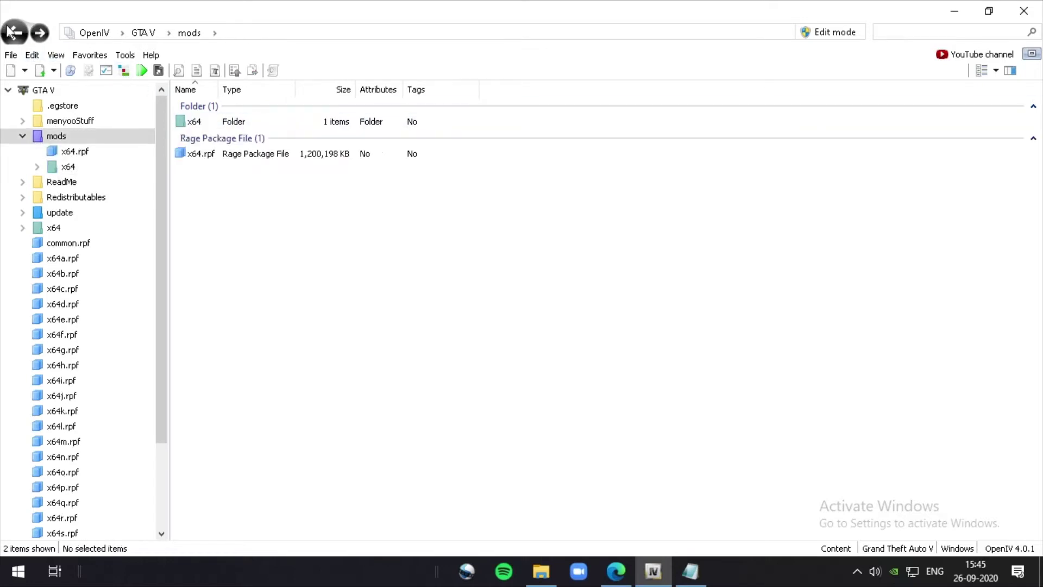
pyautogui.click(198, 155)
pyautogui.moveTo(723, 7); pyautogui.dragTo(981, 103)
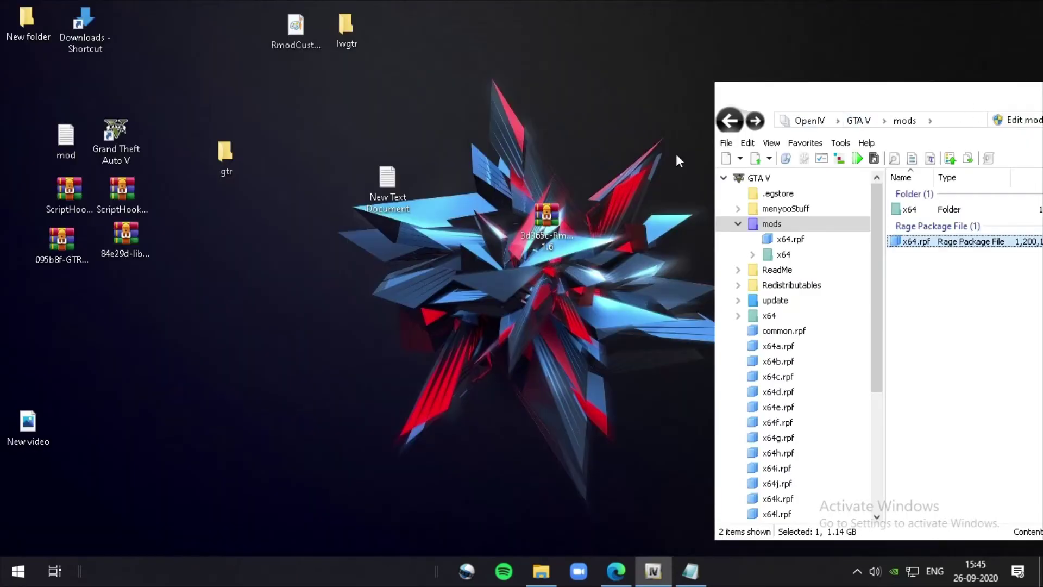
# Switch to File Explorer, go back to the mods folder in GTAV, and rename x64.rpf as update.rpf
pyautogui.click(542, 571)
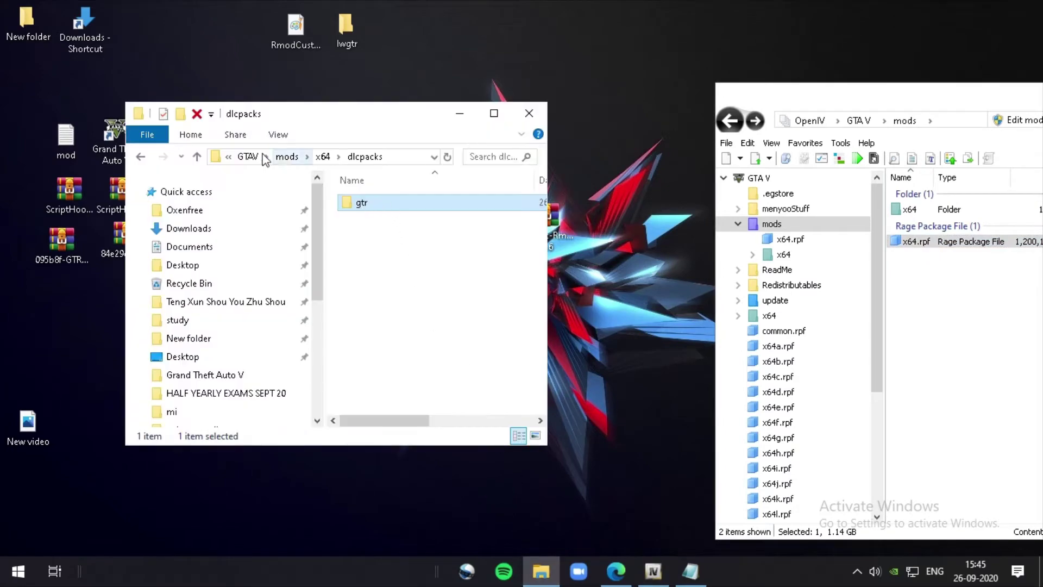
pyautogui.click(194, 156)
pyautogui.click(193, 156)
pyautogui.click(191, 156)
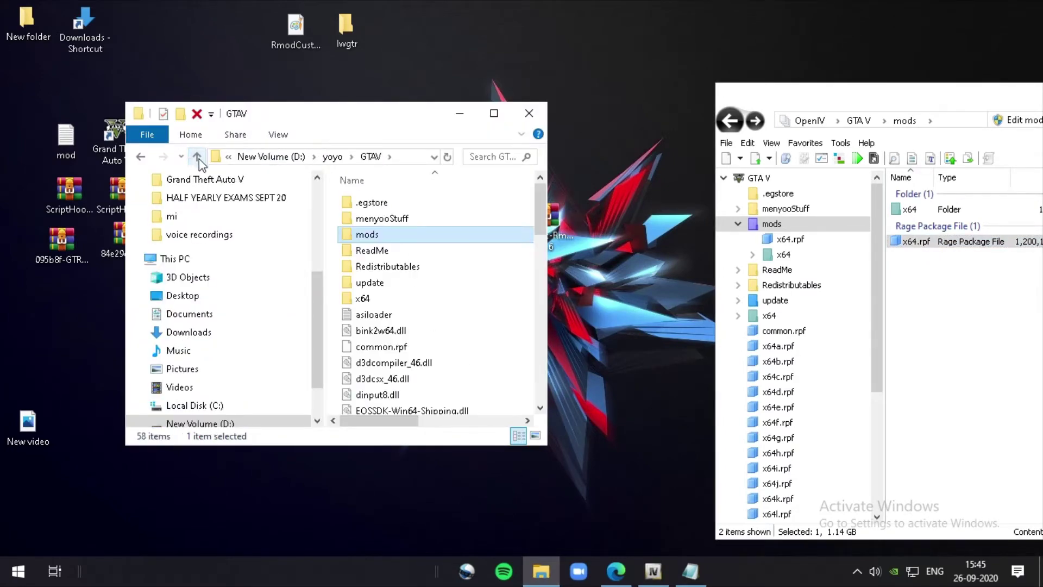
pyautogui.doubleClick(399, 237)
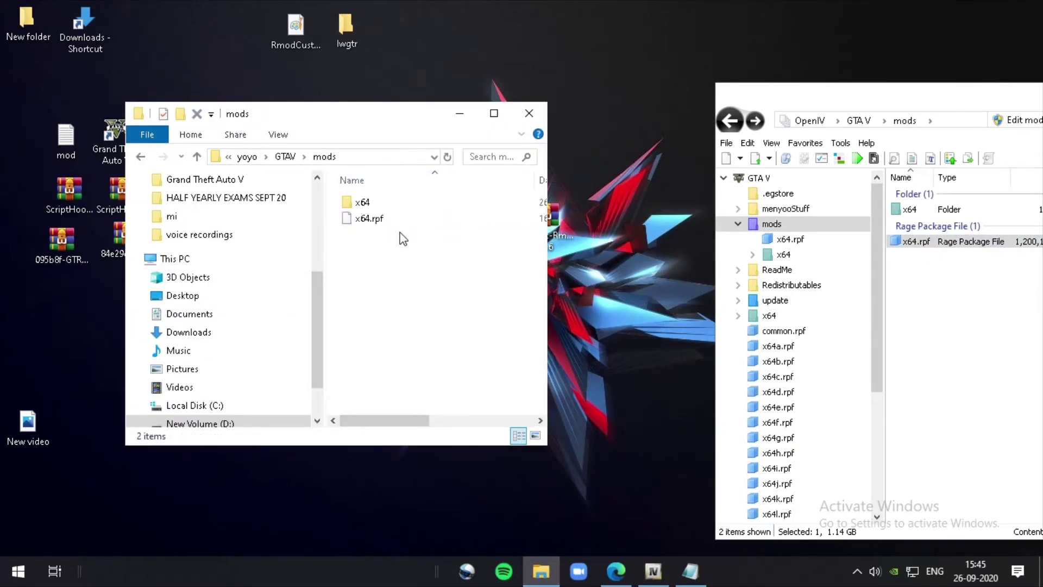
pyautogui.rightClick(359, 220)
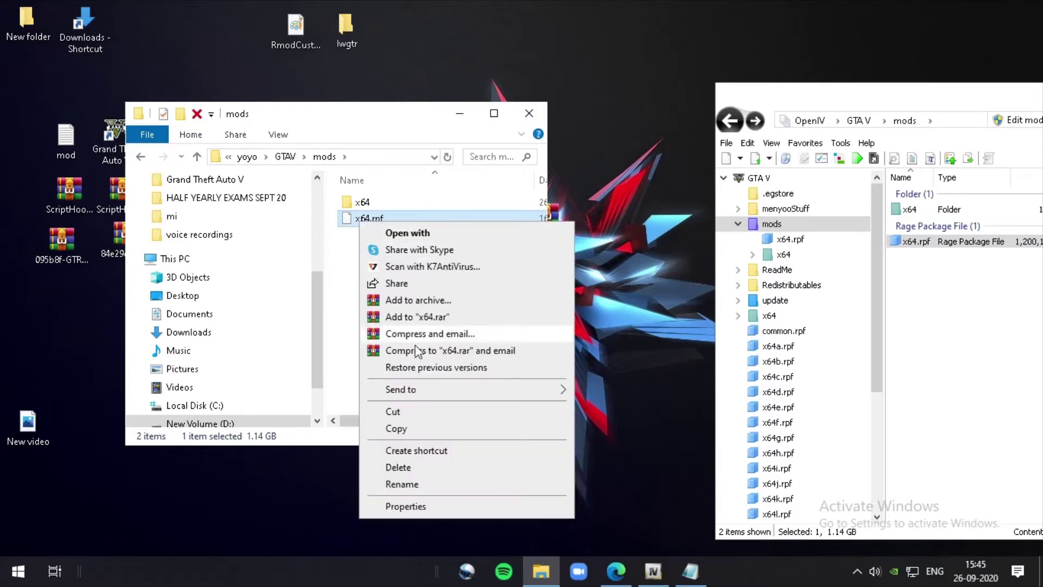
pyautogui.click(403, 484)
pyautogui.press('BackSpace')
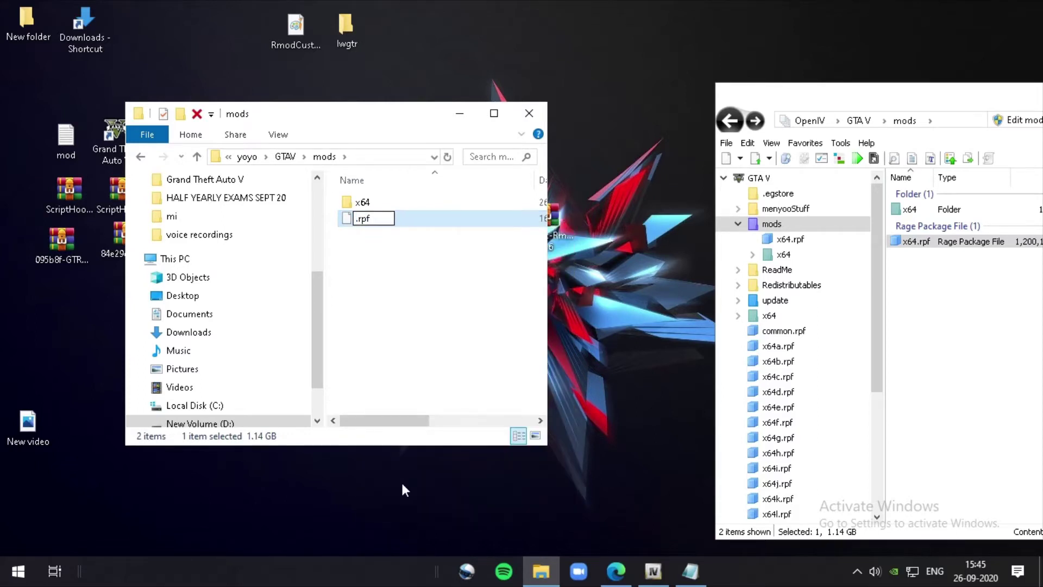
pyautogui.write('updatre')
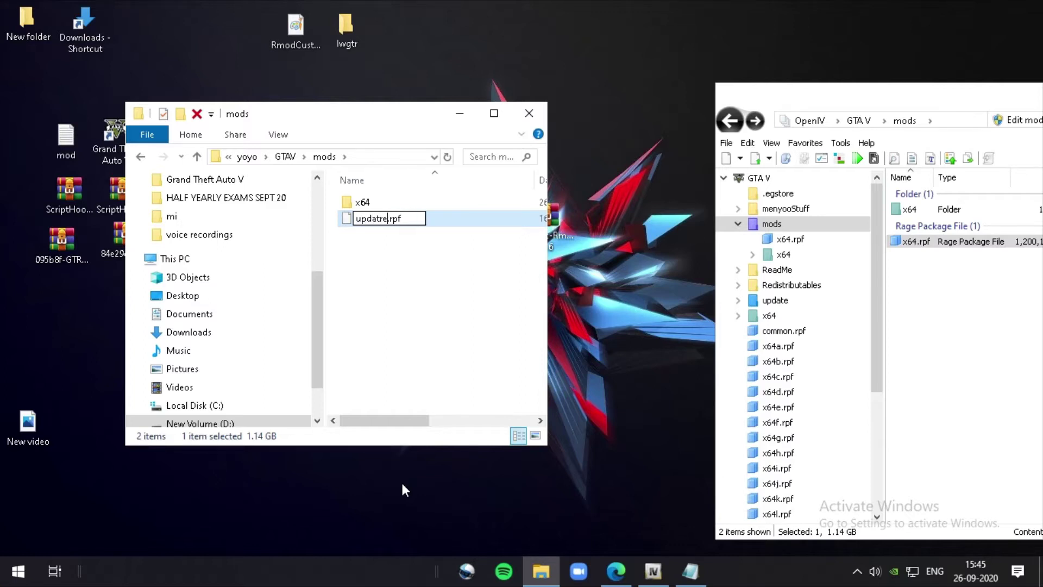
pyautogui.press('BackSpace')
pyautogui.press('BackSpace')
pyautogui.write('e')
pyautogui.press('Return')
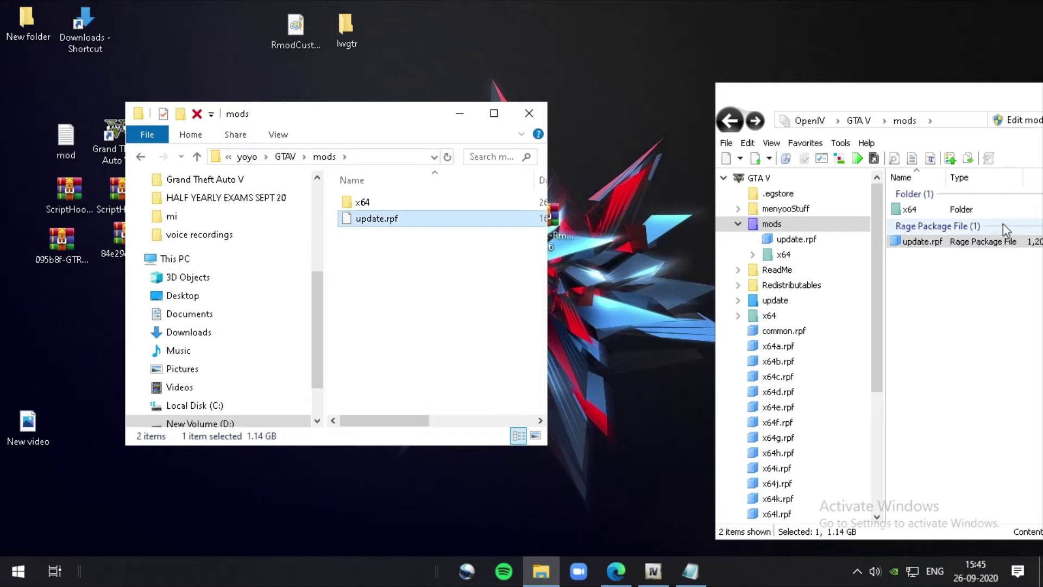
# Open mods\update.rpf in the maximized OpenIV window and enable edit mode, accepting the automatic saving of changes
pyautogui.doubleClick(973, 243)
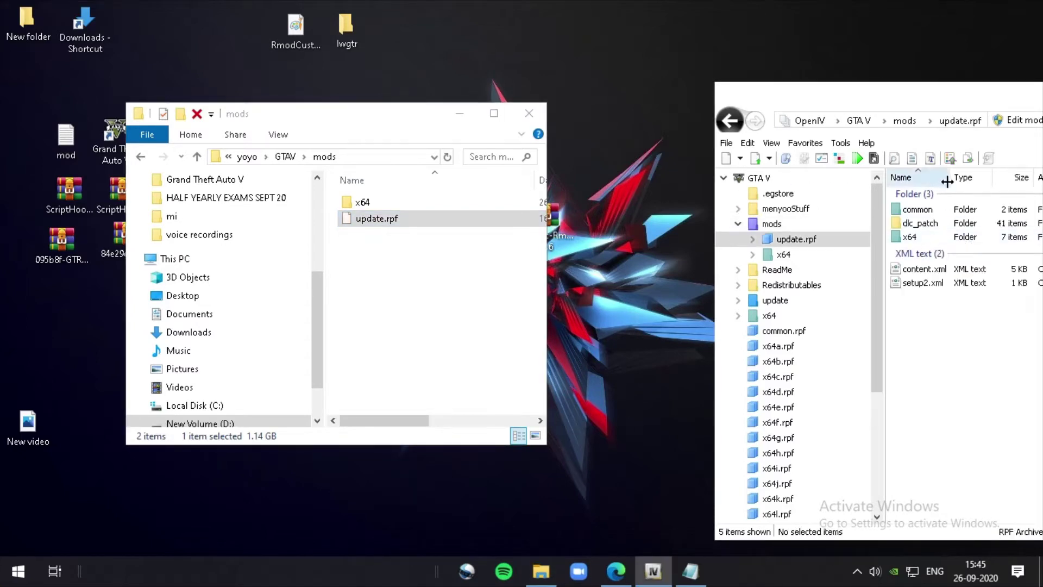
pyautogui.moveTo(888, 1); pyautogui.dragTo(888, 2)
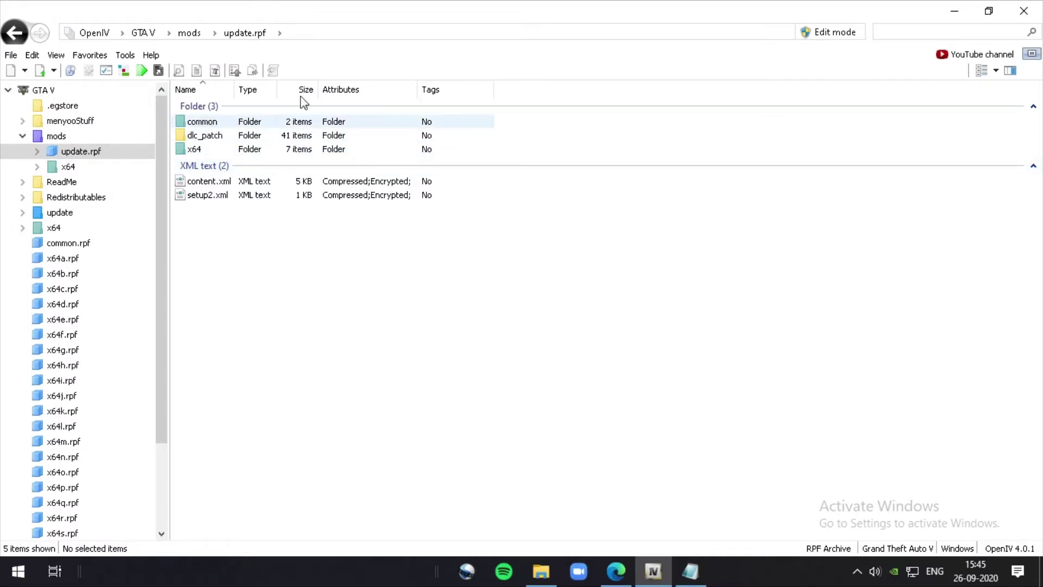
pyautogui.click(821, 32)
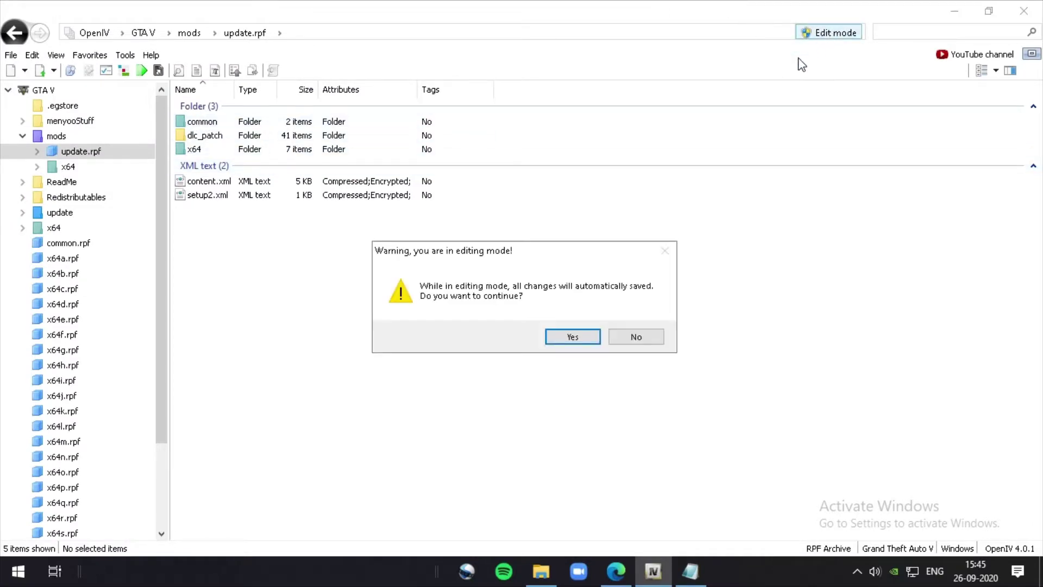
pyautogui.click(578, 337)
# Browse to common\data inside update.rpf and open dlclist.xml in the text editor
pyautogui.doubleClick(268, 123)
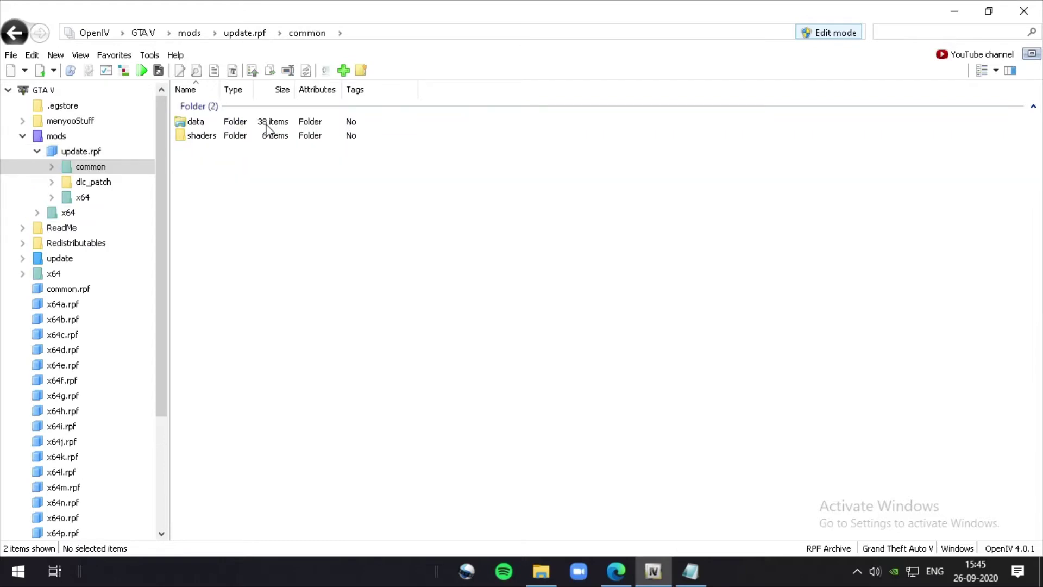
pyautogui.doubleClick(266, 129)
pyautogui.scroll(-5, 265, 315)
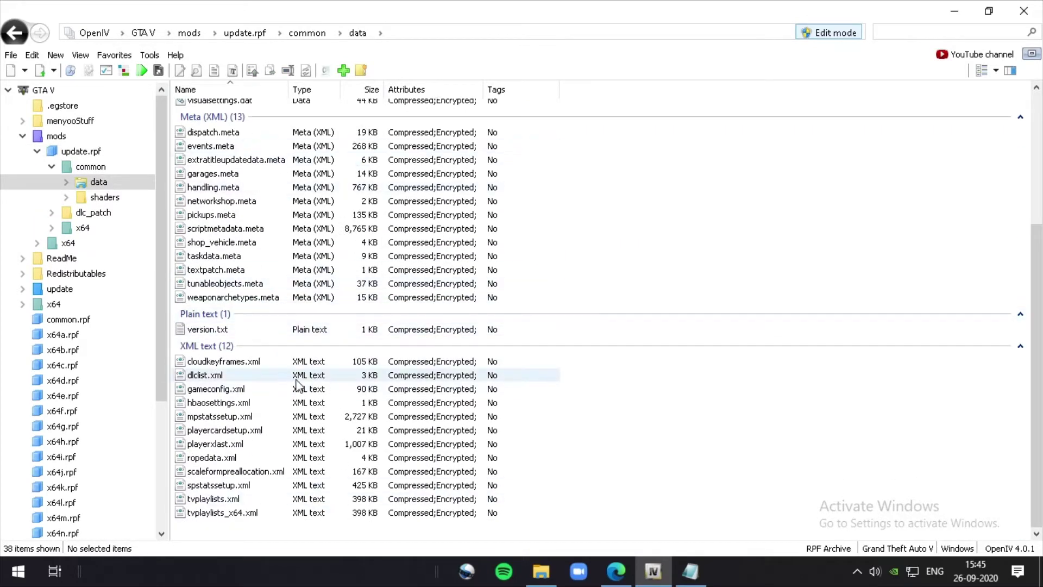
pyautogui.click(293, 380)
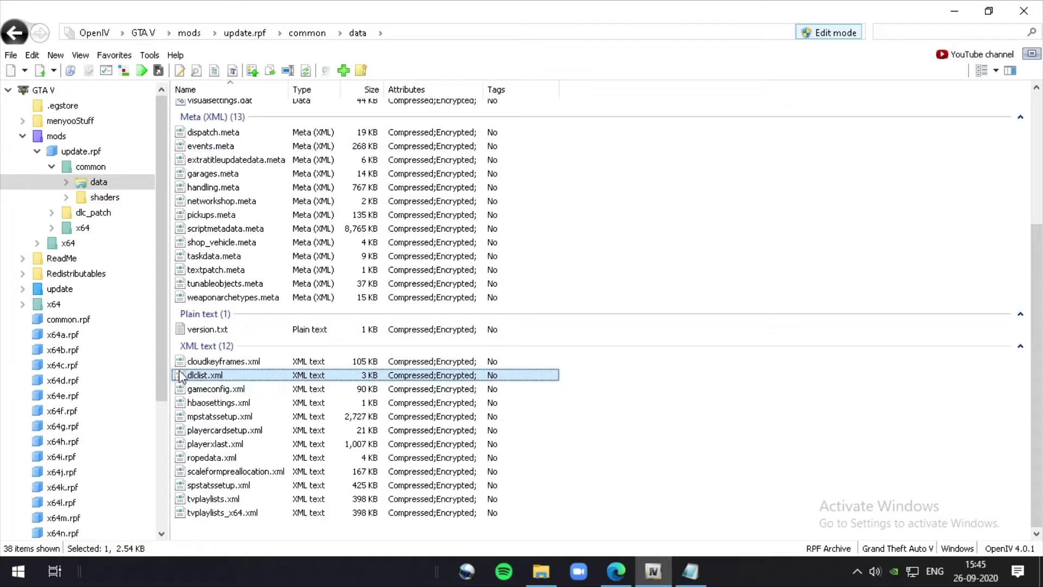
pyautogui.rightClick(209, 379)
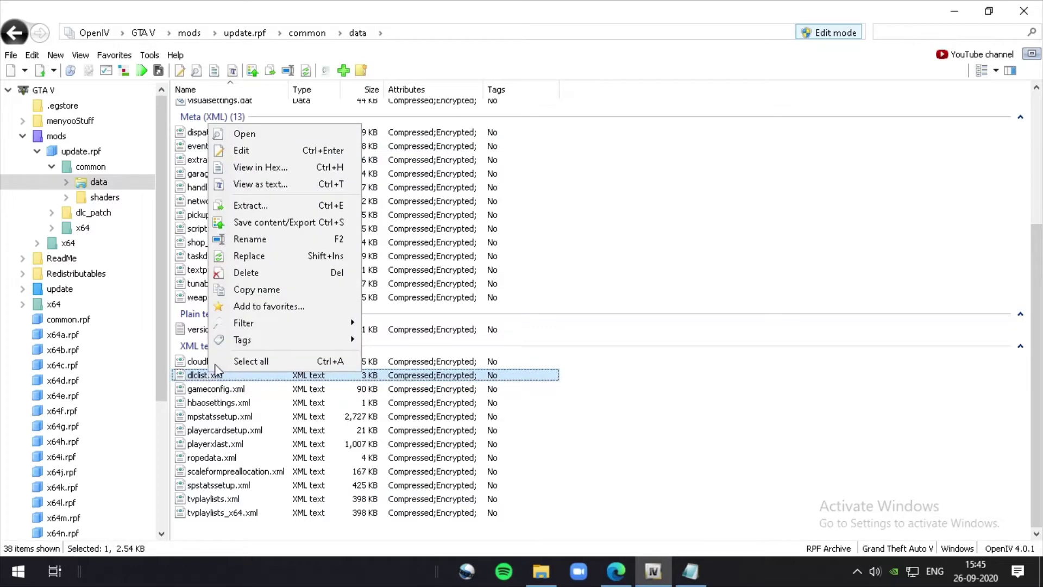
pyautogui.click(225, 150)
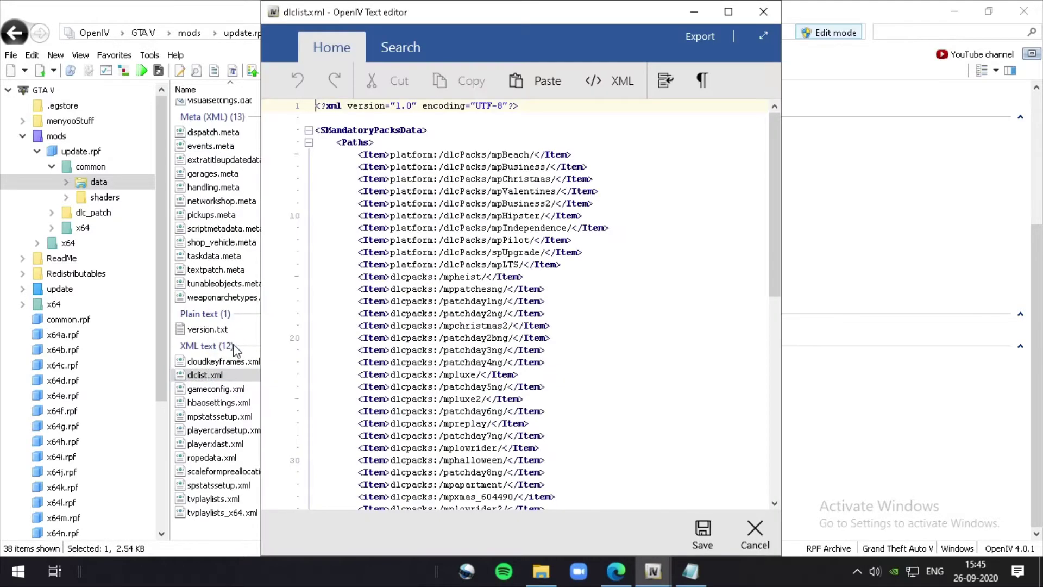
pyautogui.click(763, 12)
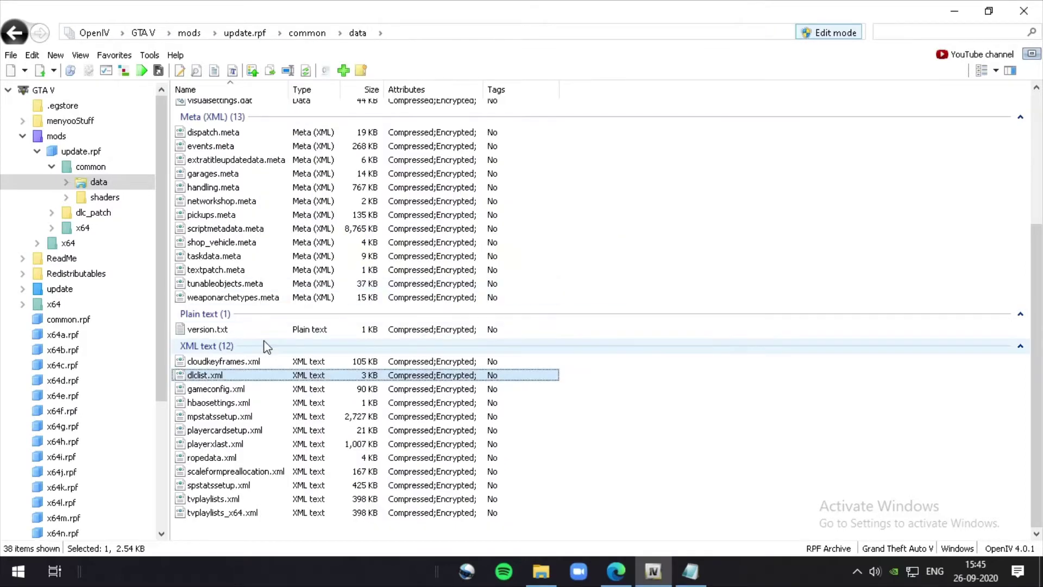
pyautogui.press('Return')
# Add the line <item>dlcpacks:\gtr\</item> below the patchday23ng entry in dlclist.xml and save the file
pyautogui.scroll(-10, 437, 288)
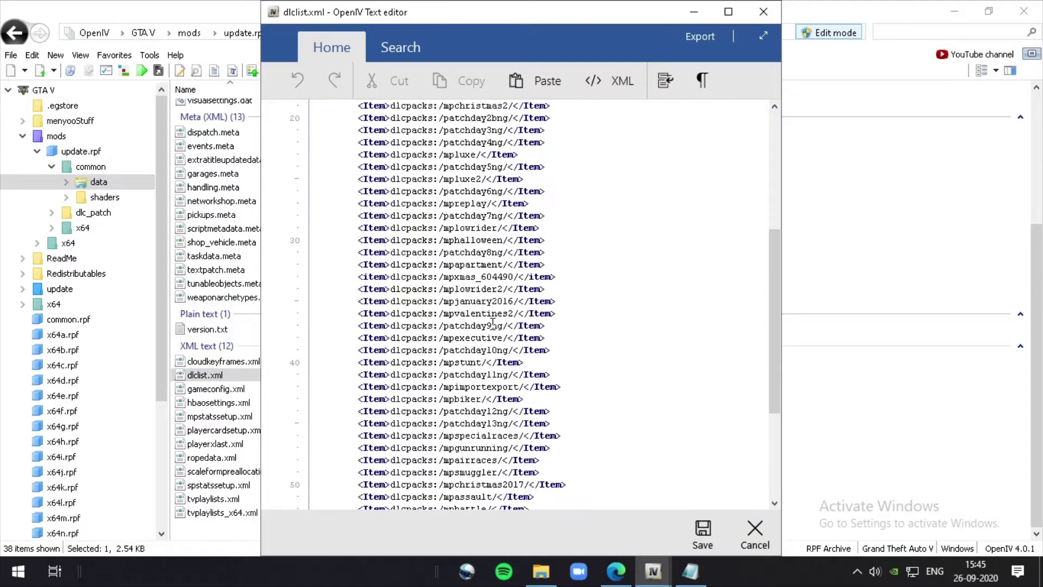
pyautogui.click(561, 460)
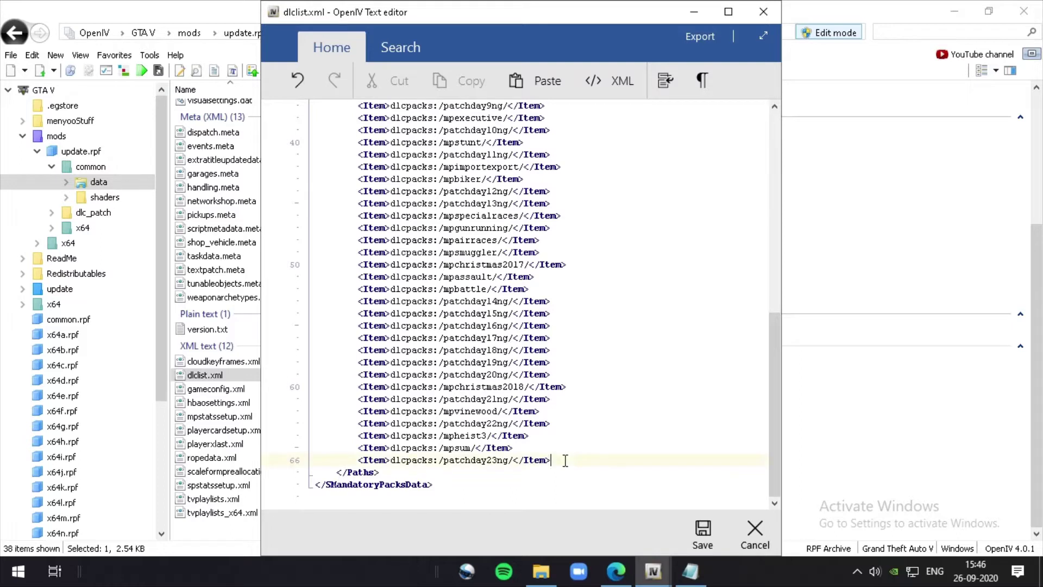
pyautogui.press('Return')
pyautogui.press('Return')
pyautogui.press('Up')
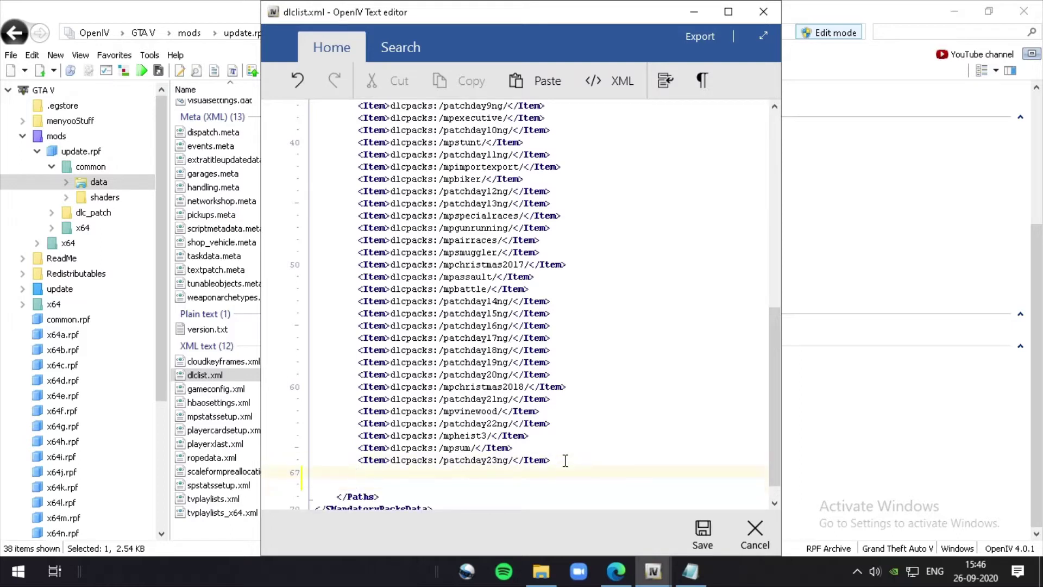
pyautogui.write('<item>dlcpacks:\\gtr\\</item>')
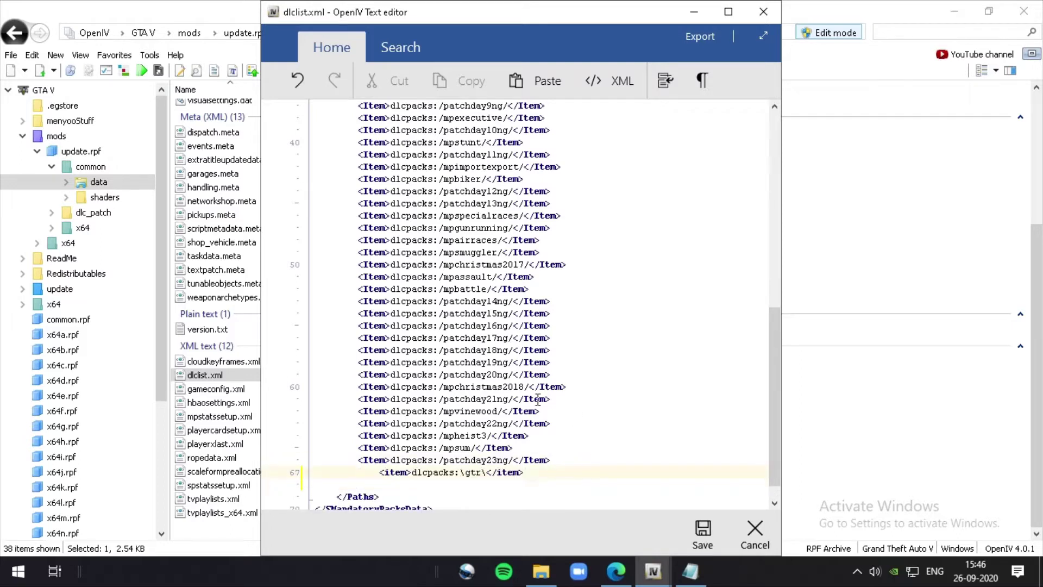
pyautogui.click(716, 533)
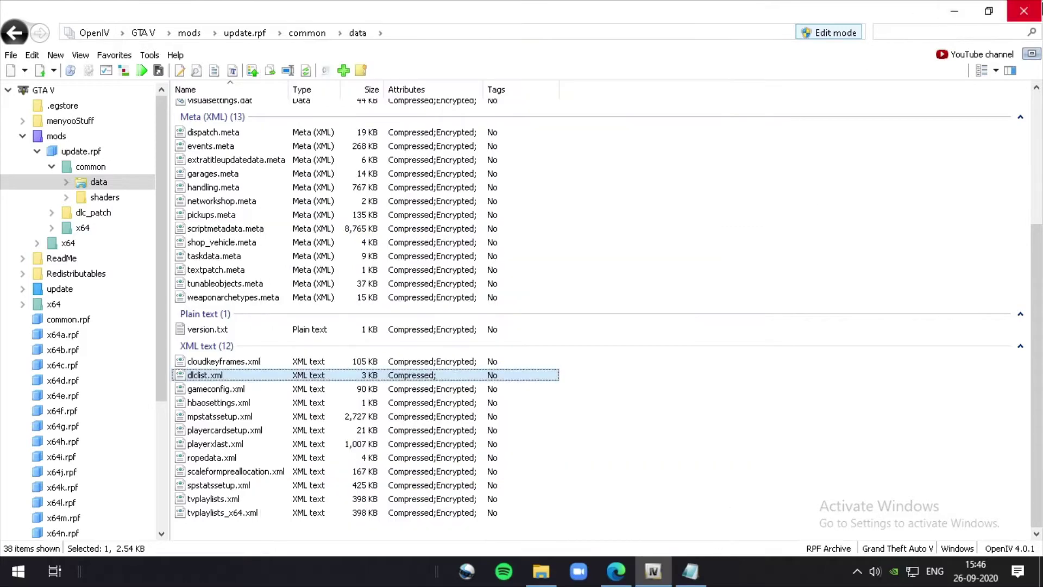
# Minimize the OpenIV and File Explorer windows to return to the desktop
pyautogui.click(954, 11)
pyautogui.click(404, 241)
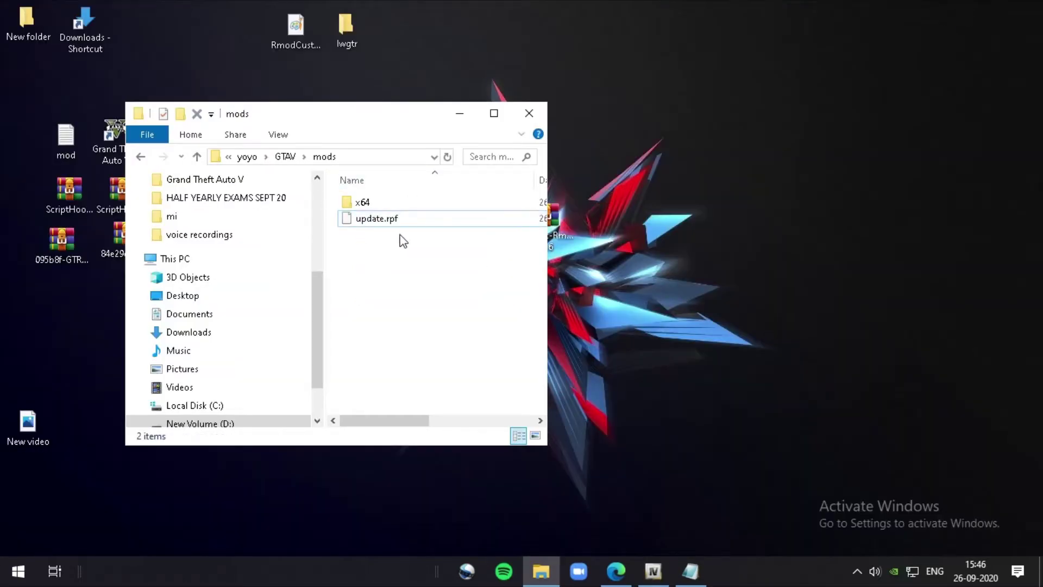
pyautogui.click(460, 113)
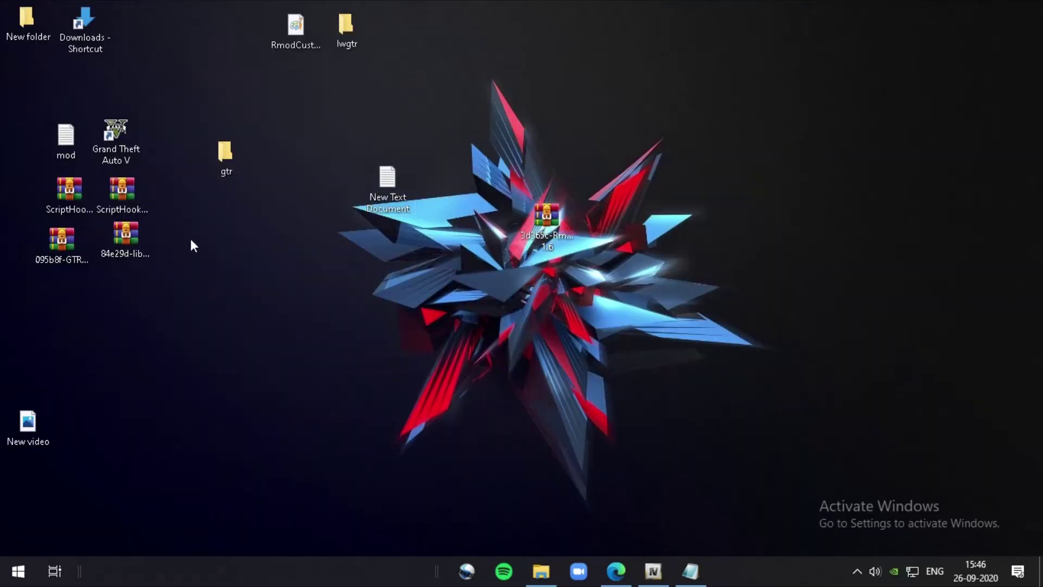
# Open readme.txt from the GTR17 archive and read its installation instructions down to the extratitleupdatedata.meta entry
pyautogui.doubleClick(70, 249)
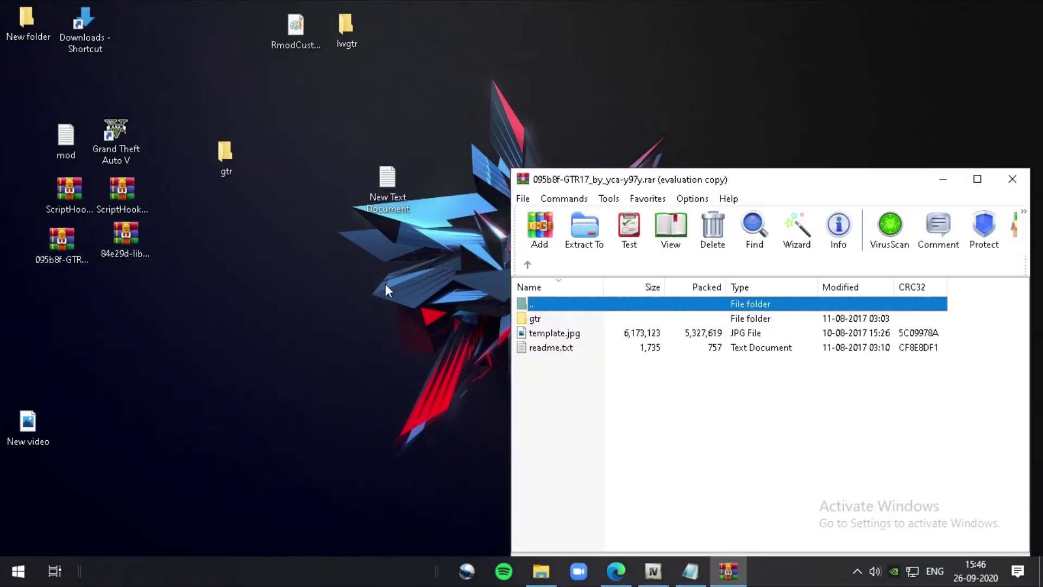
pyautogui.doubleClick(559, 353)
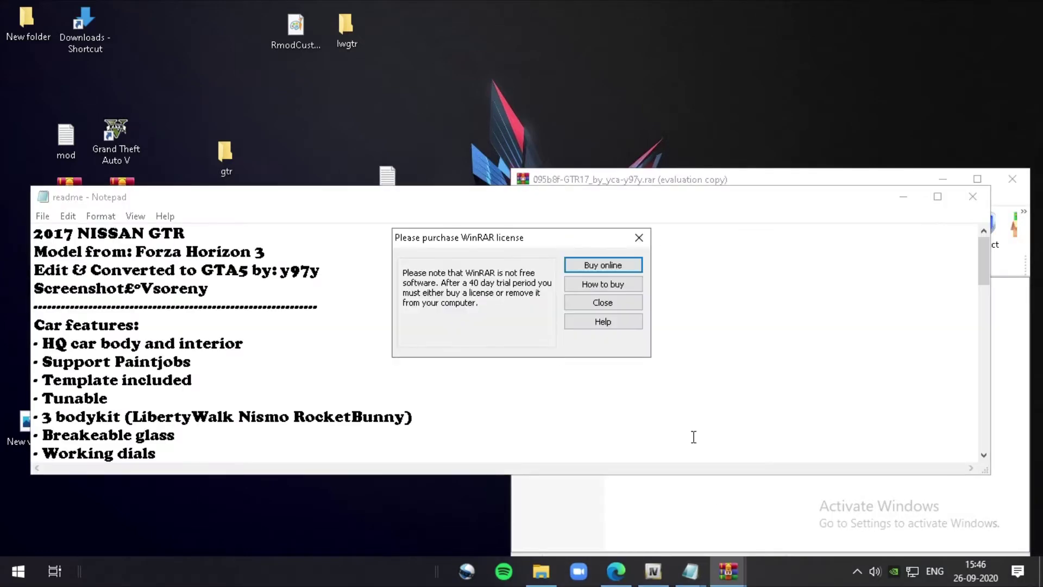
pyautogui.click(614, 303)
pyautogui.scroll(-7, 430, 294)
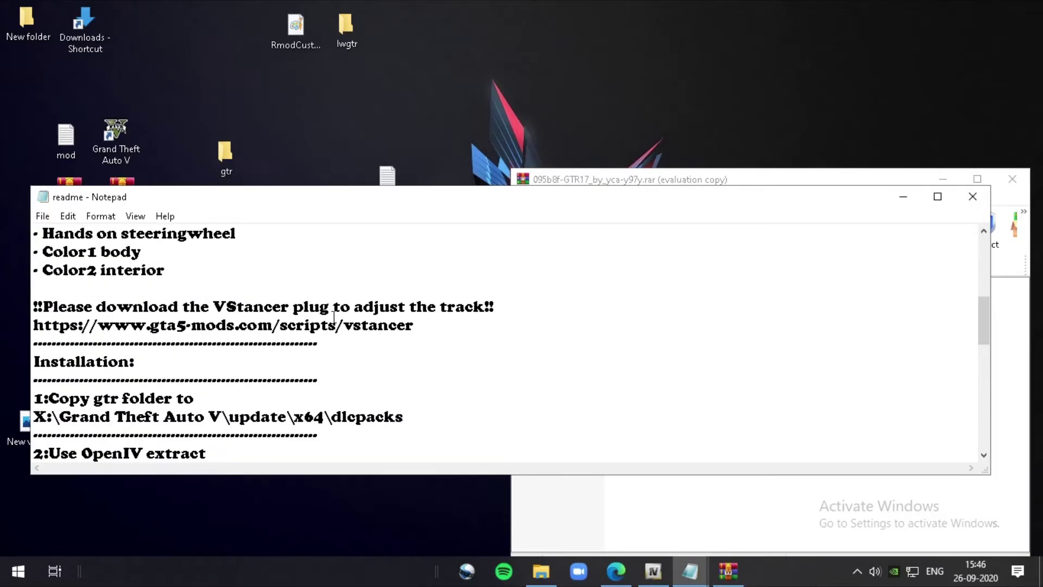
pyautogui.scroll(-6, 341, 331)
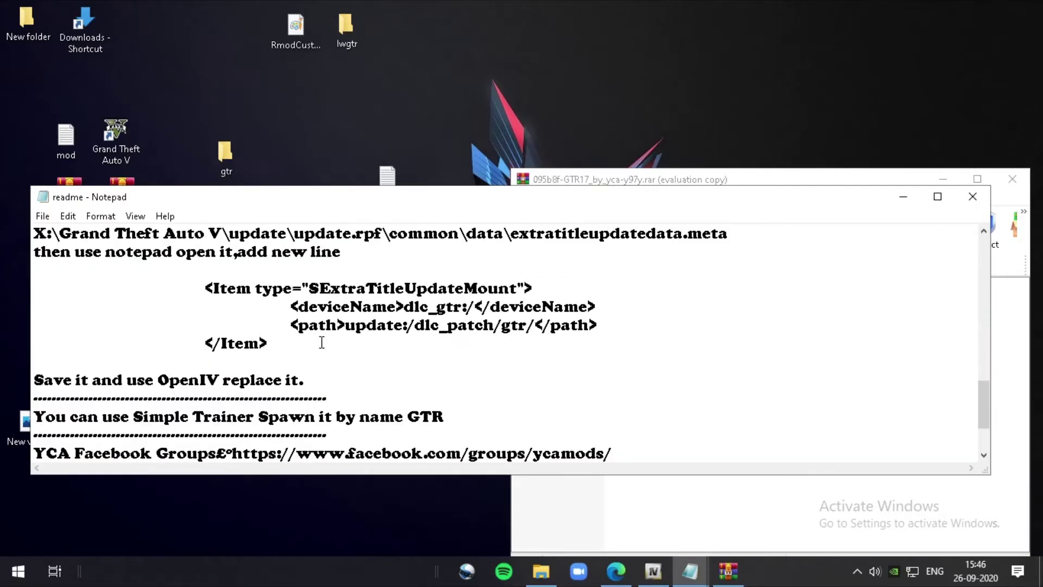
# Copy the dlc_gtr SExtraTitleUpdateMount item block from readme.txt, check its target file name, and switch to OpenIV
pyautogui.moveTo(192, 281); pyautogui.dragTo(657, 350)
pyautogui.hotkey('ctrl', 'c')
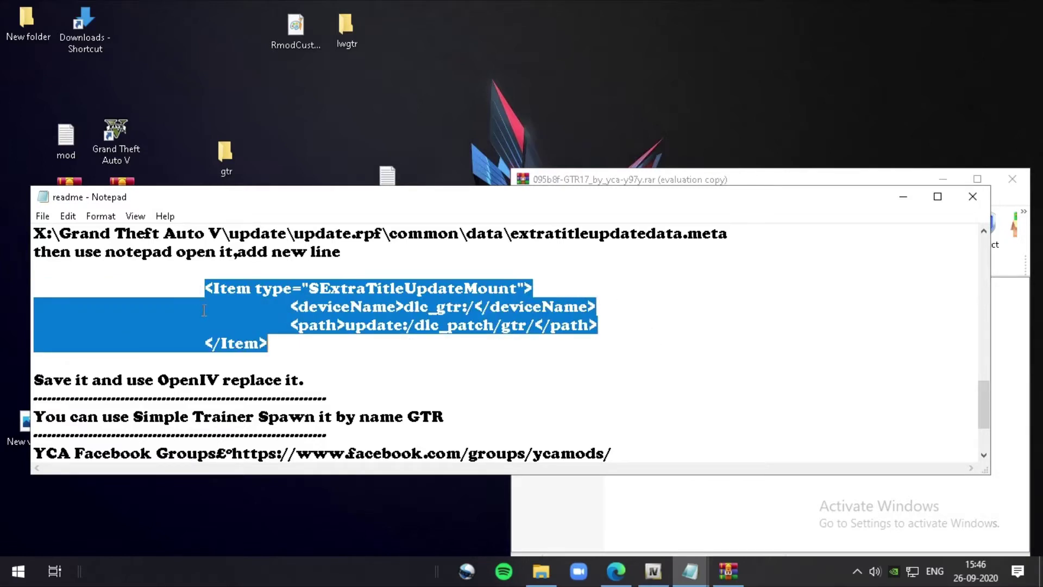
pyautogui.scroll(1, 583, 308)
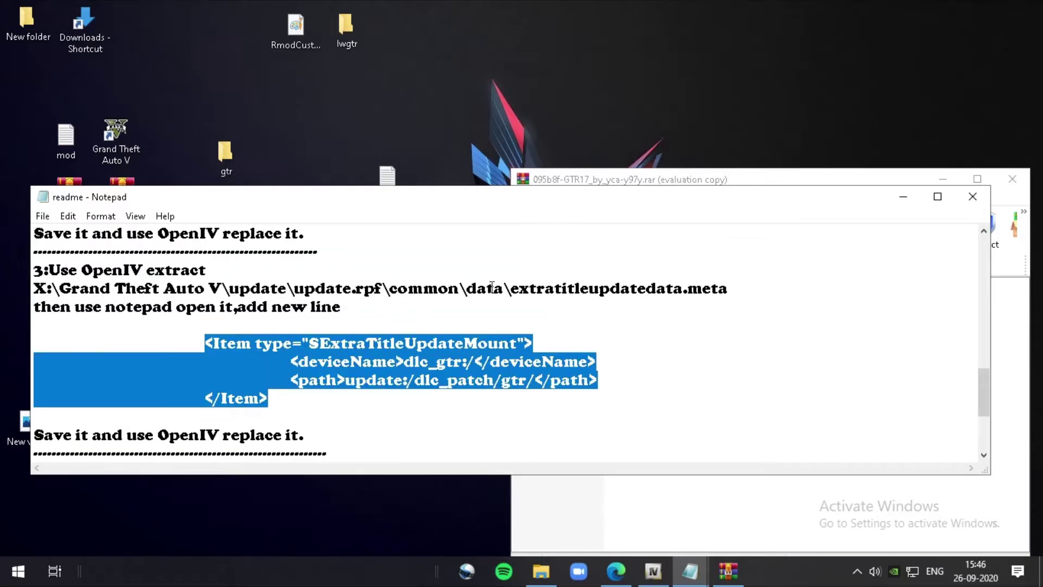
pyautogui.moveTo(511, 288); pyautogui.dragTo(822, 289)
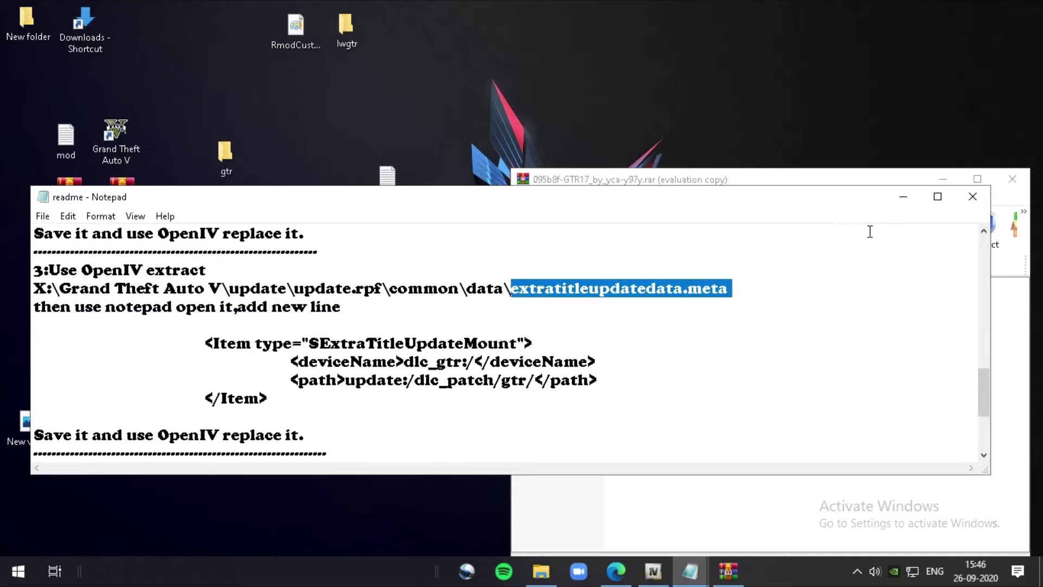
pyautogui.click(904, 196)
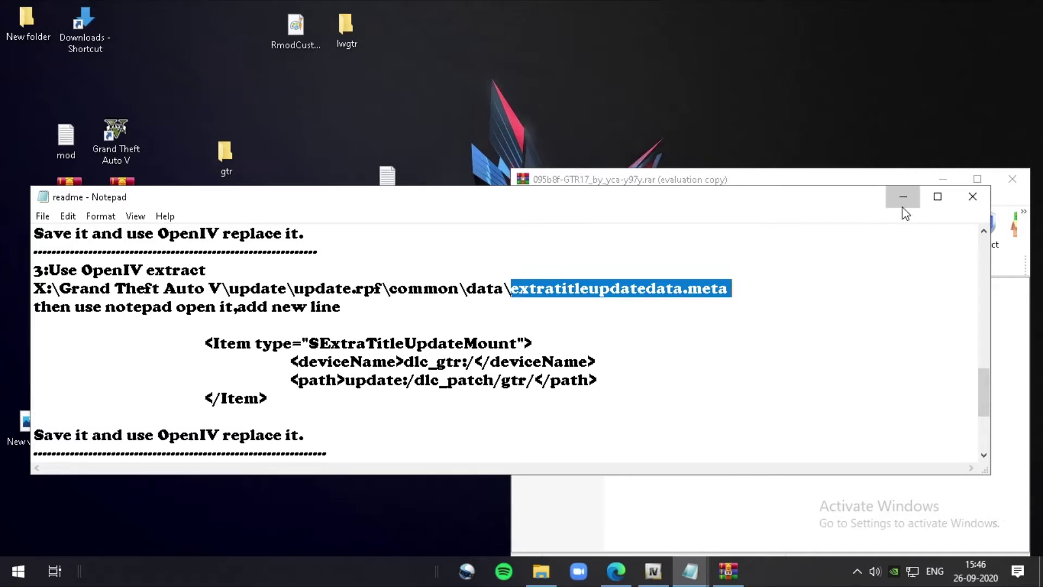
pyautogui.click(654, 571)
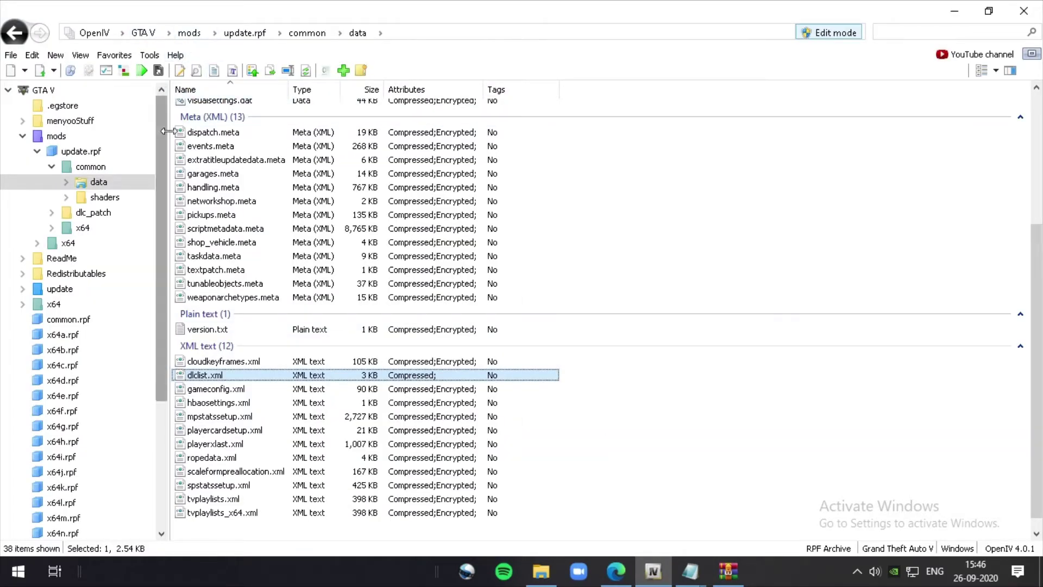
# View extratitleupdatedata.meta in the maximized text viewer down to its last mount entry, then close it
pyautogui.scroll(3, 263, 247)
pyautogui.doubleClick(254, 278)
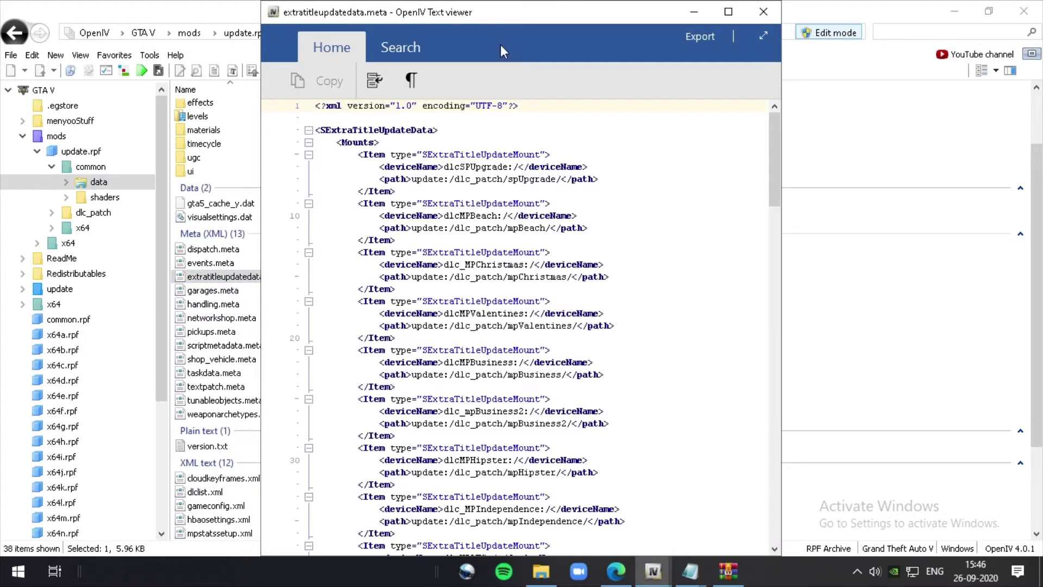
pyautogui.moveTo(506, 19); pyautogui.dragTo(573, 14)
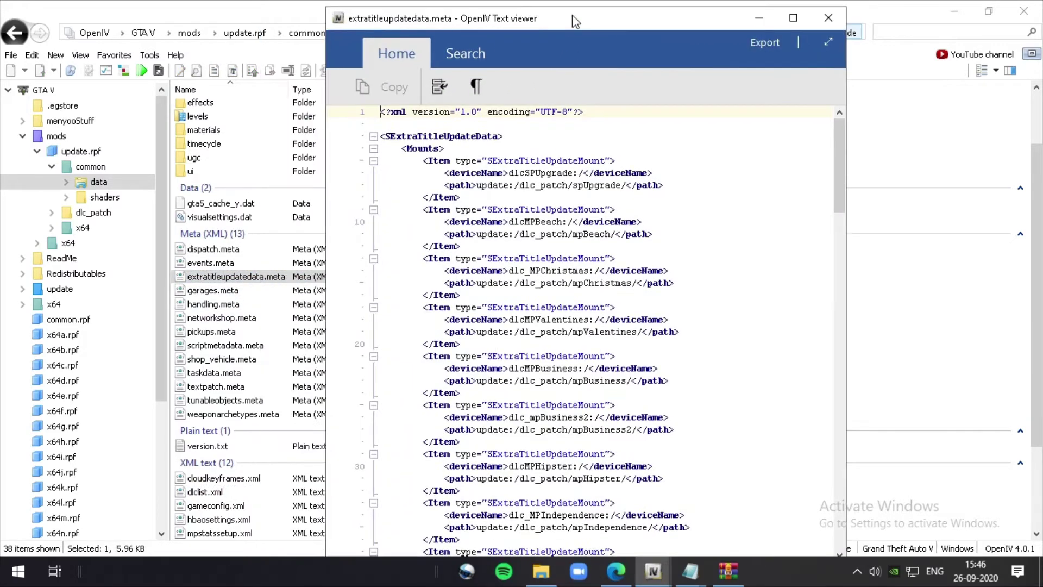
pyautogui.doubleClick(597, 24)
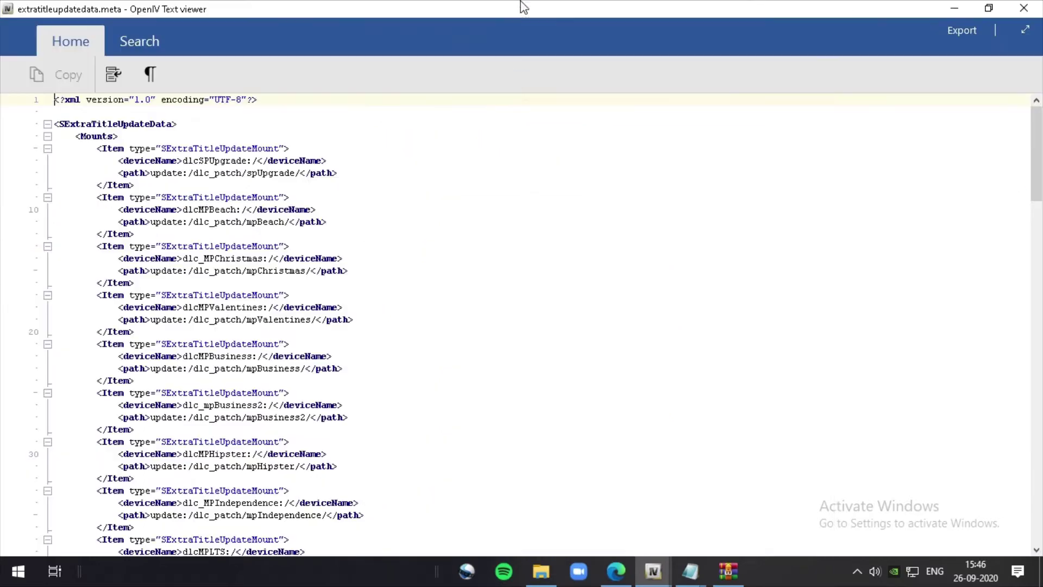
pyautogui.scroll(-20, 214, 490)
pyautogui.scroll(-20, 214, 491)
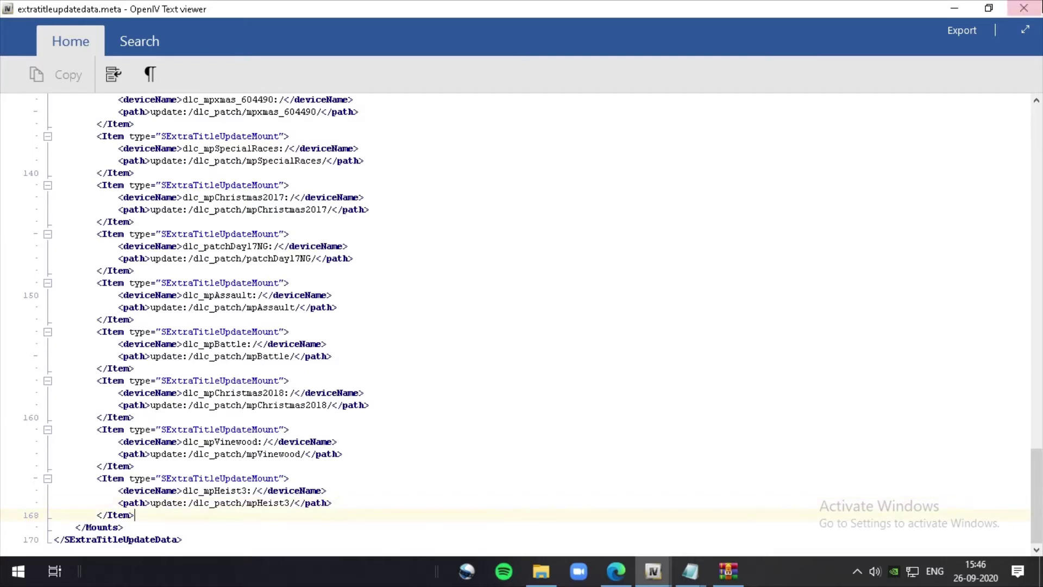
pyautogui.click(1024, 9)
# Open extratitleupdatedata.meta from common\data for editing in the OpenIV text editor
pyautogui.click(334, 263)
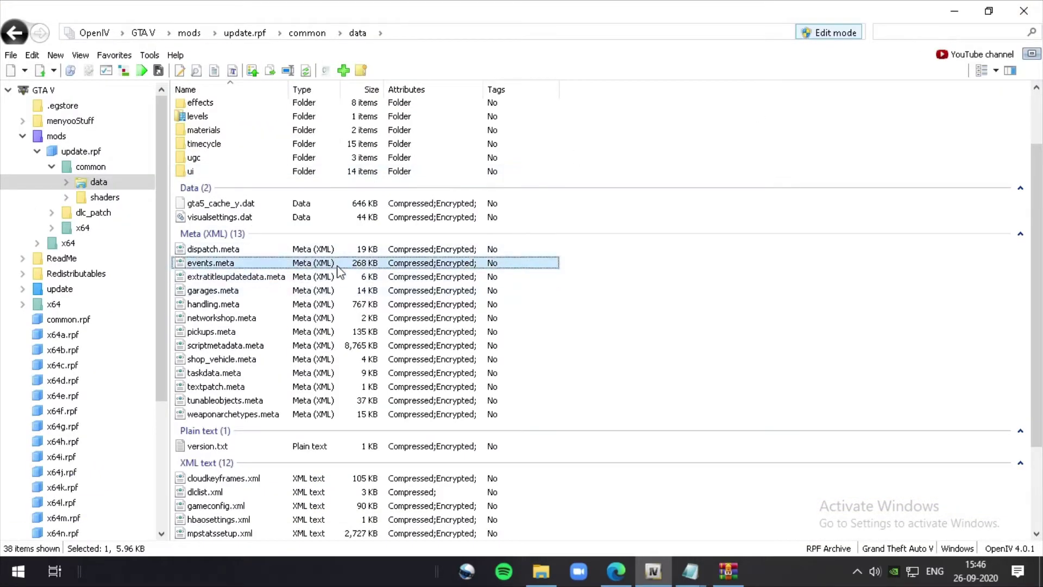
pyautogui.rightClick(336, 263)
pyautogui.click(334, 277)
pyautogui.rightClick(346, 277)
pyautogui.click(359, 306)
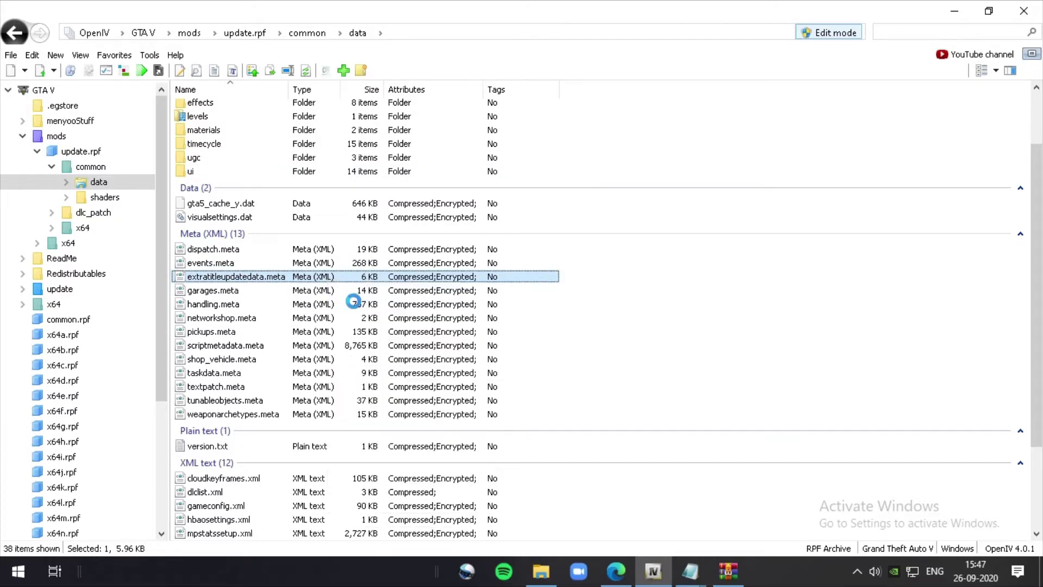
# Paste the copied dlc_gtr SExtraTitleUpdateMount block on a new line below the mpHeist3 item at the end of Mounts
pyautogui.scroll(-20, 552, 434)
pyautogui.scroll(-20, 551, 433)
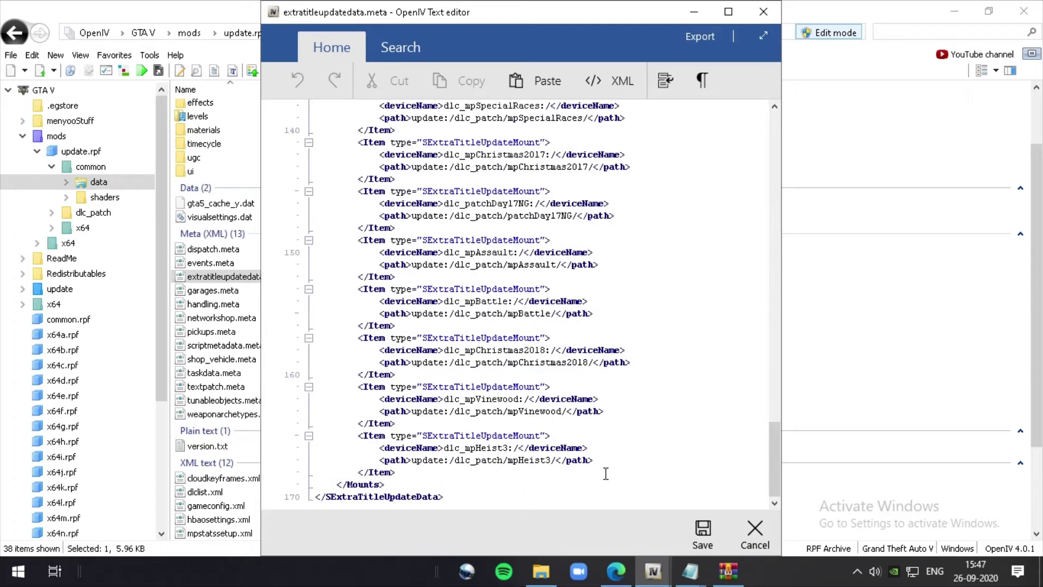
pyautogui.click(398, 472)
pyautogui.press('Return')
pyautogui.press('Return')
pyautogui.press('Return')
pyautogui.press('Return')
pyautogui.press('Return')
pyautogui.press('Return')
pyautogui.press('Return')
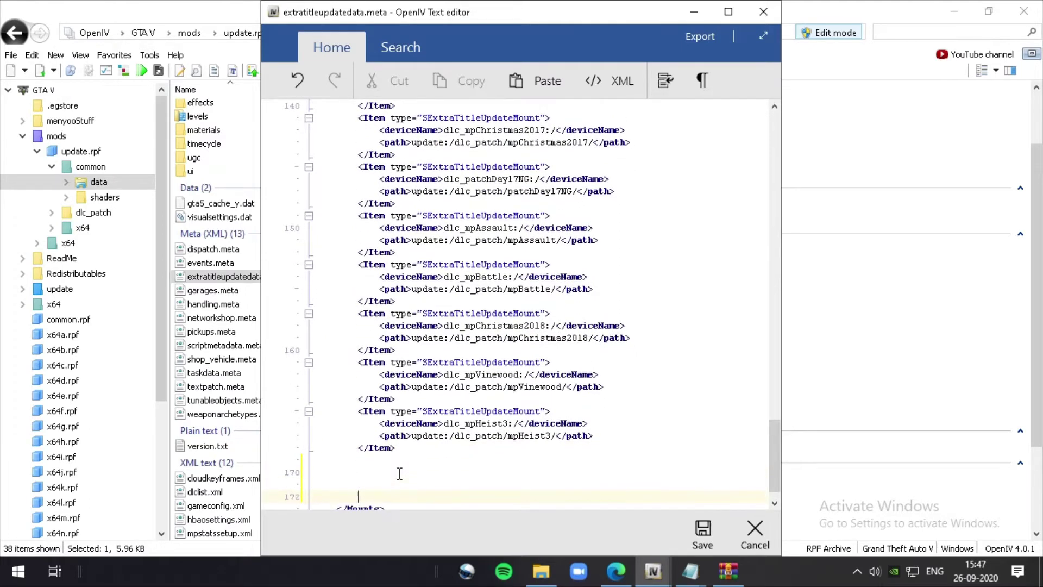
pyautogui.press('Return')
pyautogui.press('Up')
pyautogui.press('Up')
pyautogui.press('Up')
pyautogui.press('Up')
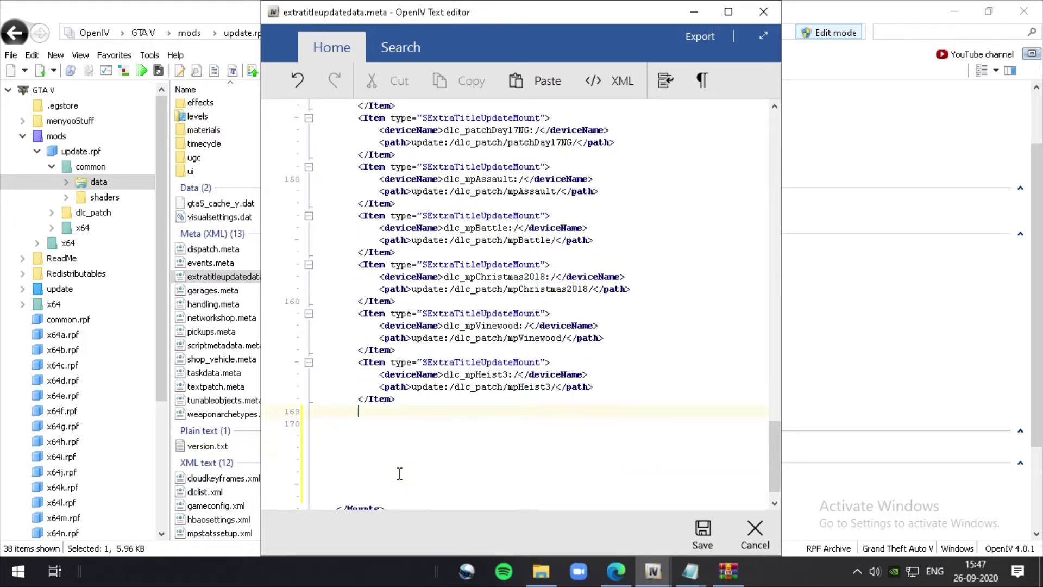
pyautogui.hotkey('ctrl', 'v')
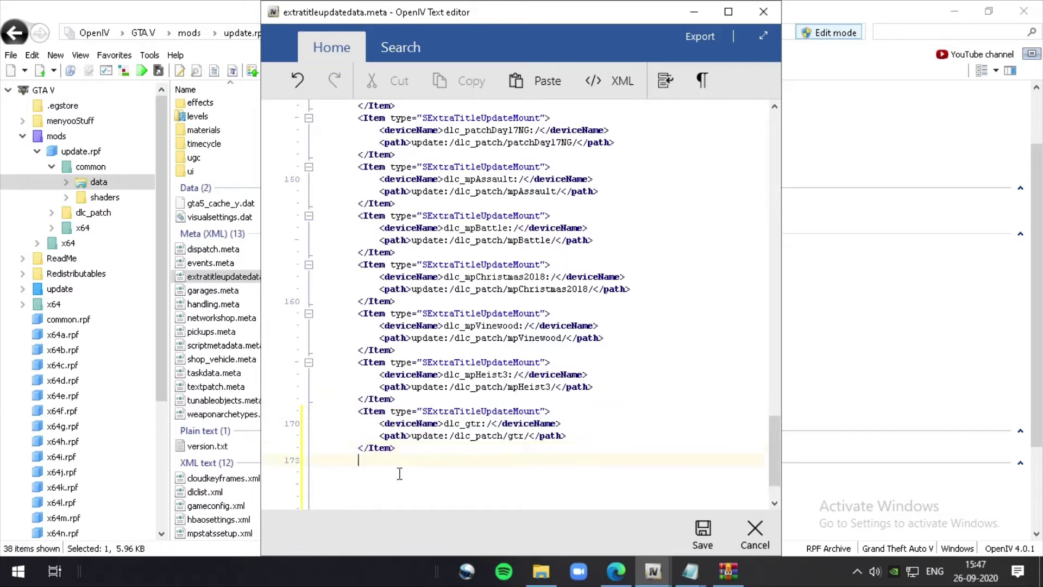
# Remove the surplus blank lines between the dlc_gtr item and the closing Mounts tag, and save extratitleupdatedata.meta
pyautogui.press('Down')
pyautogui.press('Down')
pyautogui.press('Down')
pyautogui.press('Down')
pyautogui.press('Down')
pyautogui.press('Down')
pyautogui.press('Down')
pyautogui.press('Down')
pyautogui.press('BackSpace')
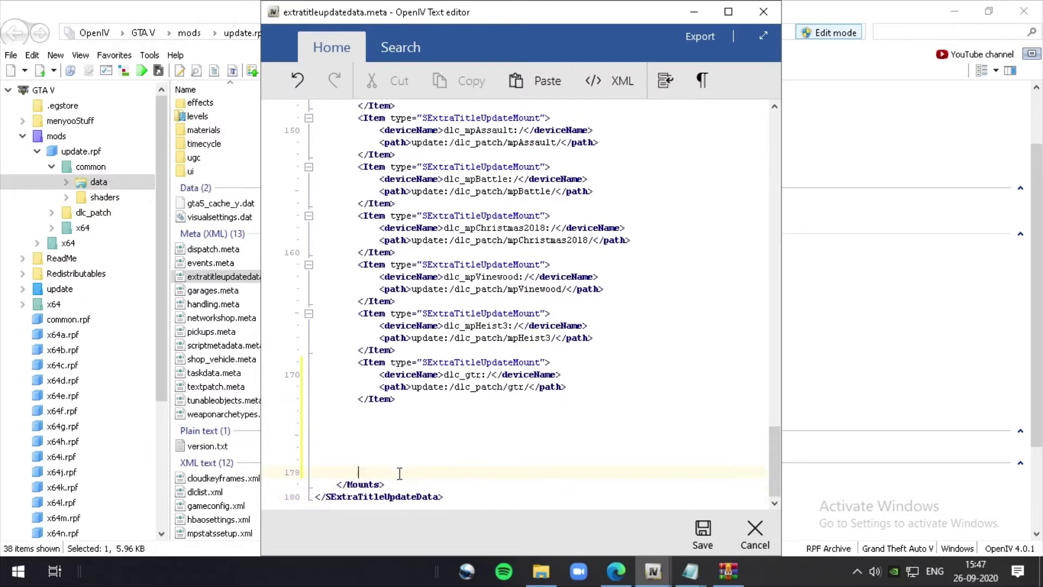
pyautogui.press('BackSpace')
pyautogui.press('BackSpace')
pyautogui.press('BackSpace')
pyautogui.press('BackSpace')
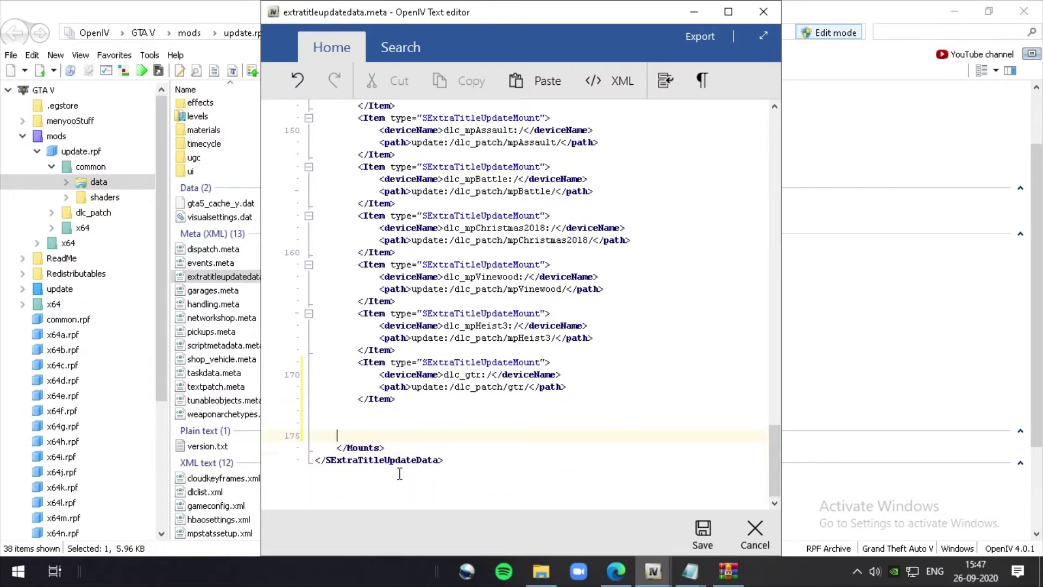
pyautogui.press('BackSpace')
pyautogui.press('BackSpace')
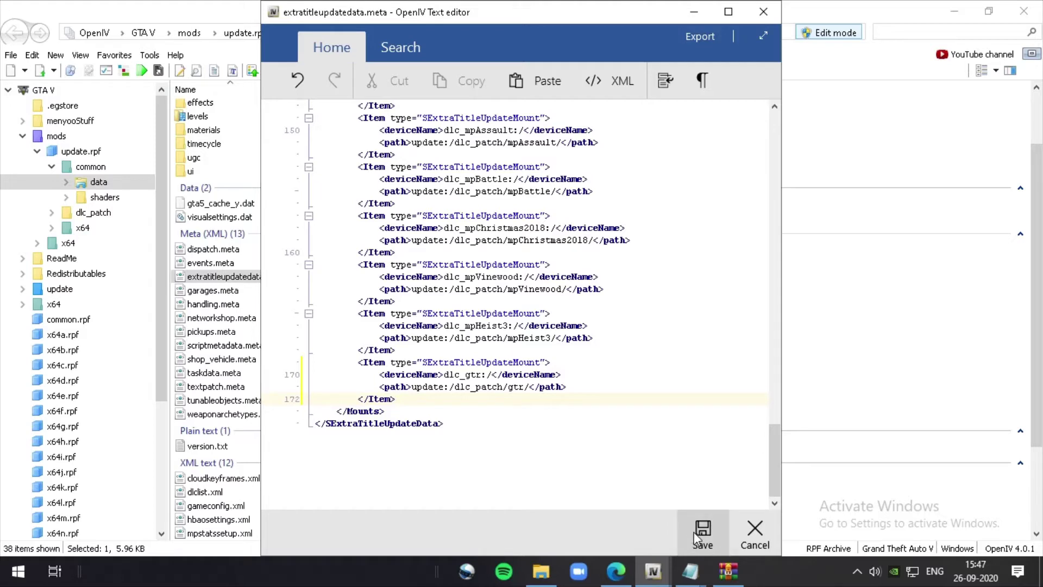
pyautogui.click(713, 533)
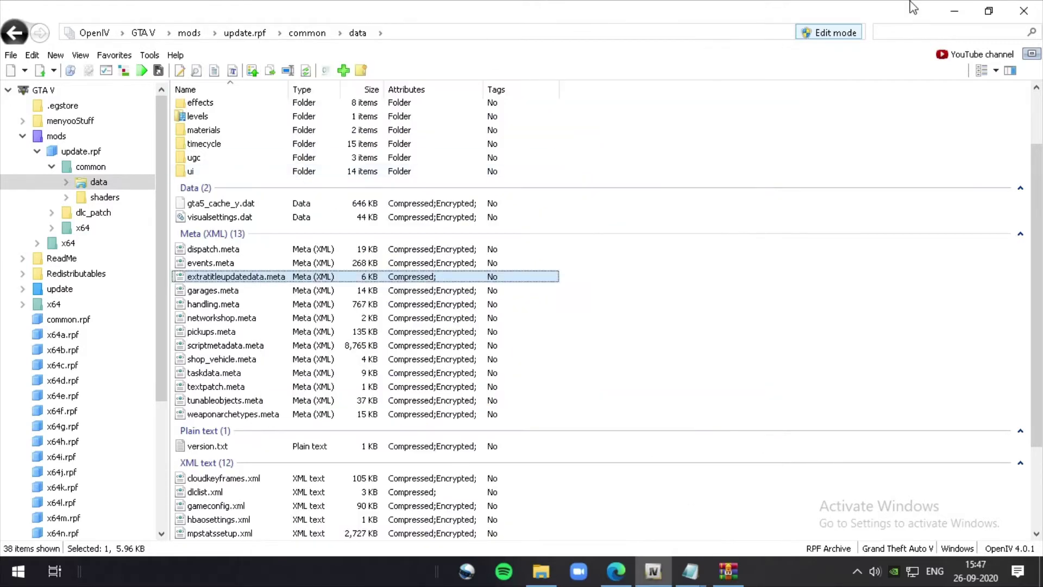
# Close OpenIV and reread readme.txt from the GTR17 archive down to the trainer spawn-name line
pyautogui.click(1028, 11)
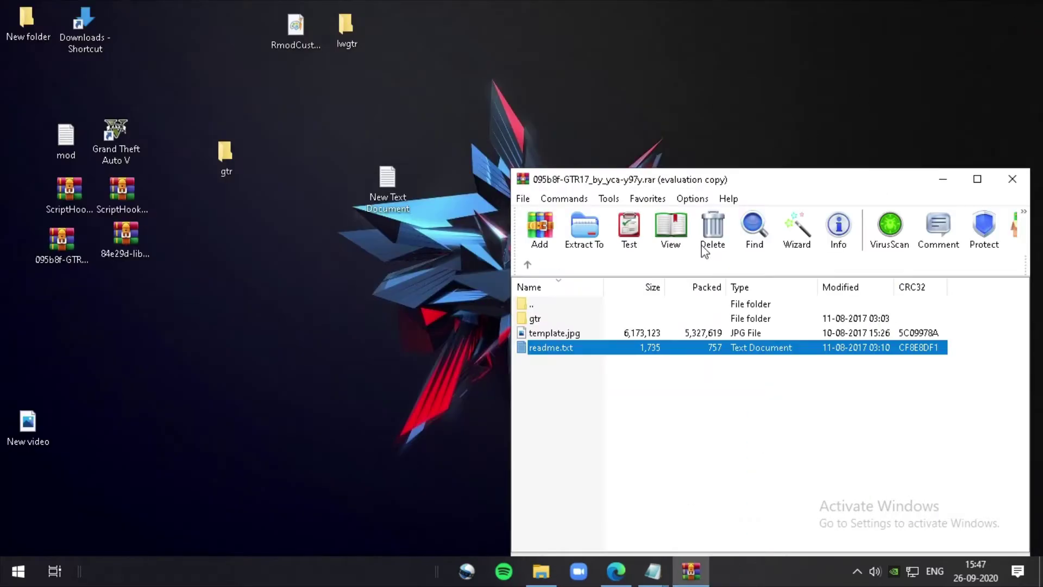
pyautogui.doubleClick(556, 354)
pyautogui.scroll(-5, 303, 259)
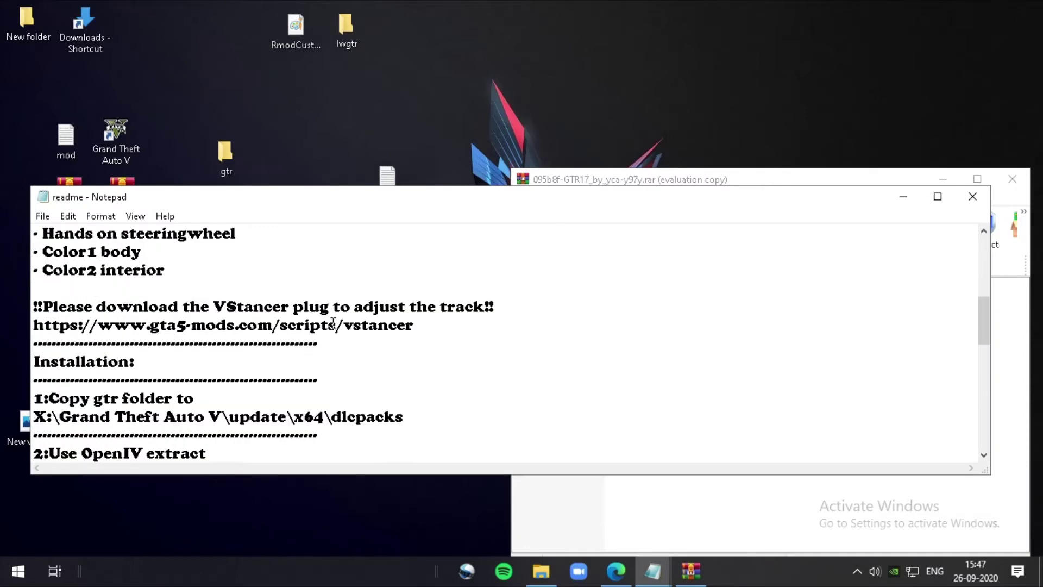
pyautogui.click(937, 197)
pyautogui.scroll(-5, 522, 299)
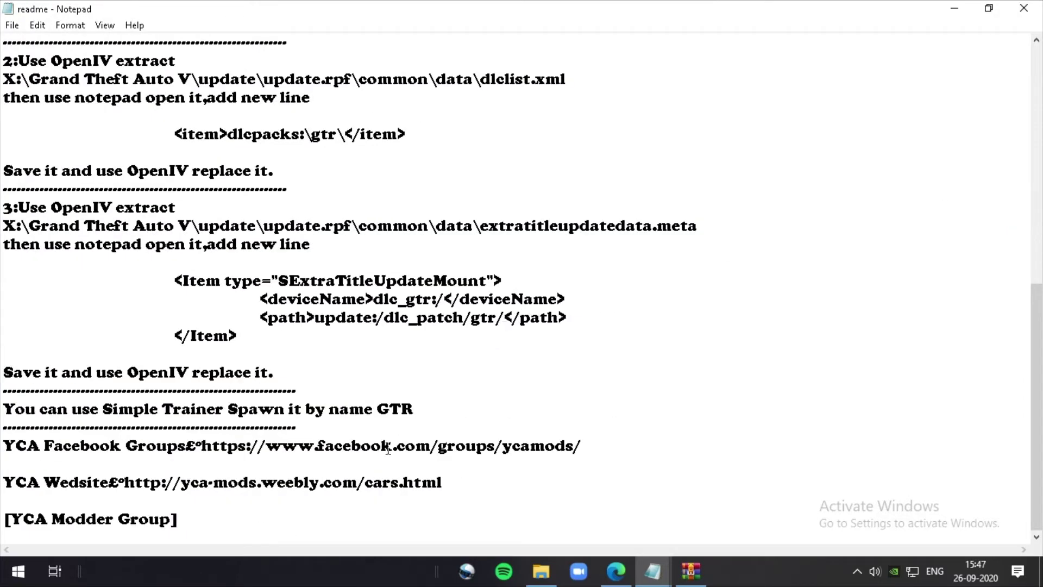
pyautogui.moveTo(2, 427); pyautogui.dragTo(378, 414)
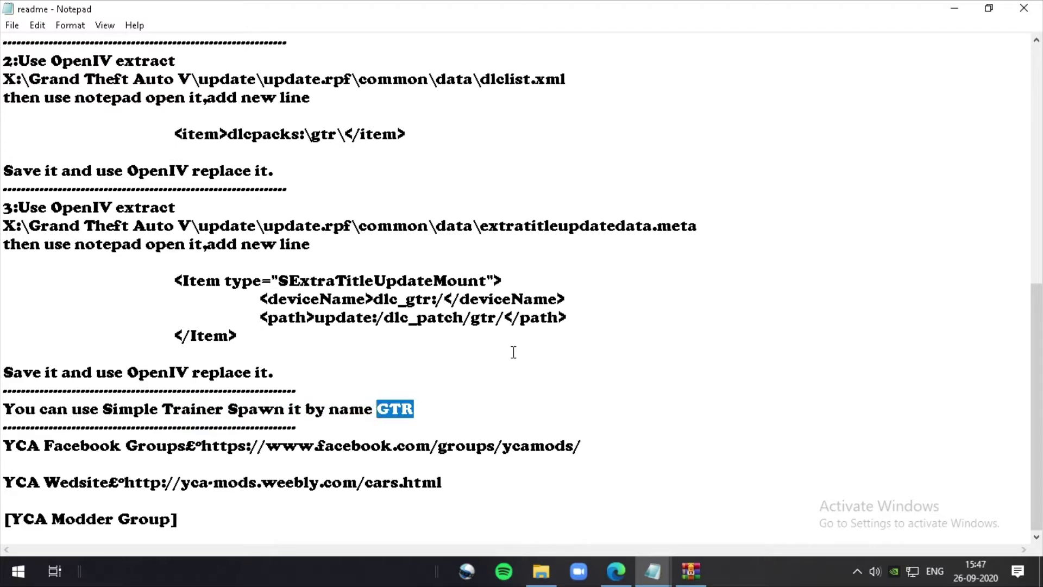
pyautogui.click(1024, 8)
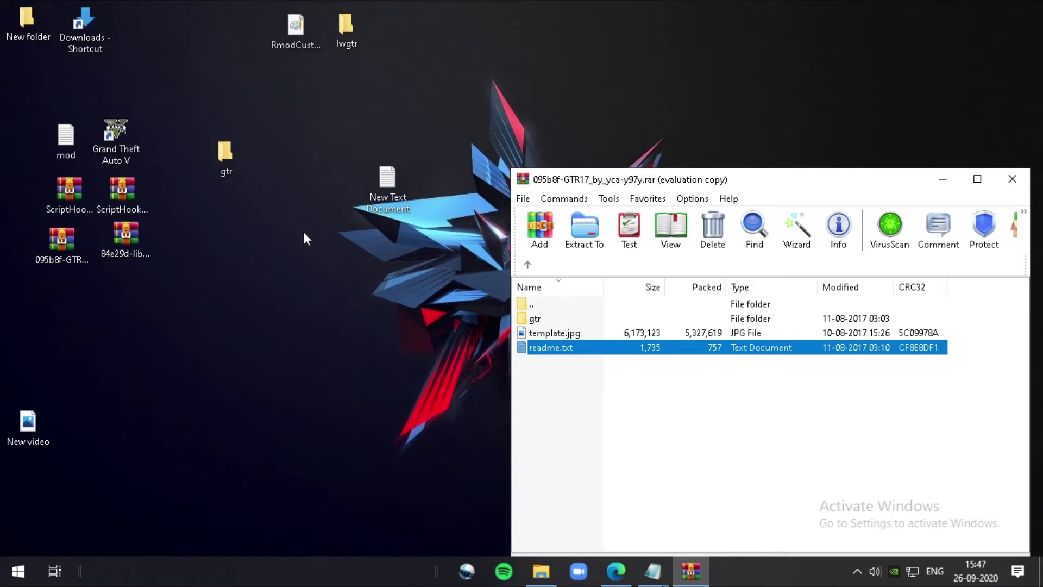
# Close the GTR17 archive and rearrange the gtr folder, RmodCustoms_BMWM4GTSLB file and New Text Document on the desktop
pyautogui.moveTo(233, 162); pyautogui.dragTo(226, 35)
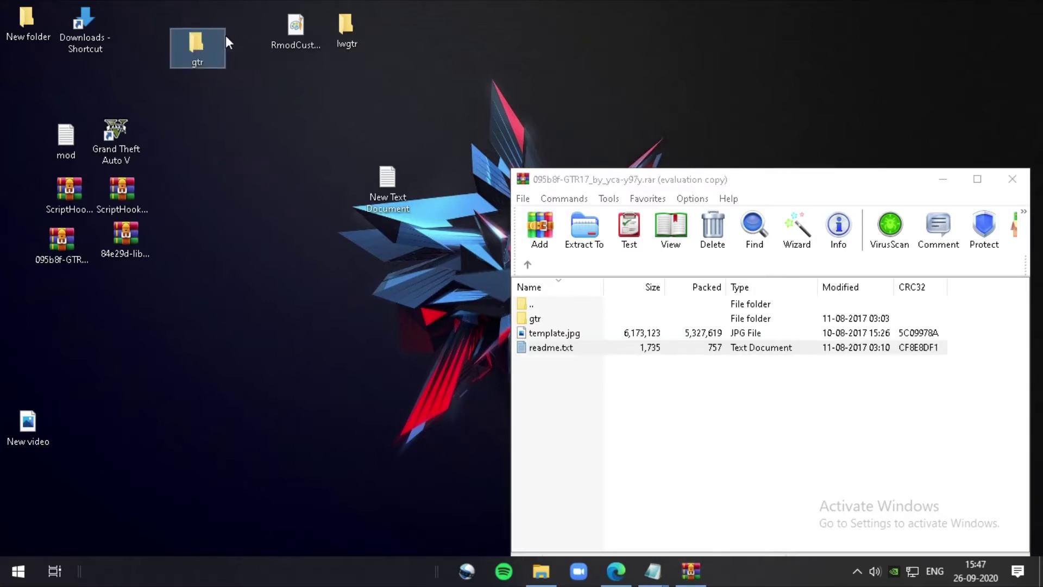
pyautogui.click(1012, 179)
pyautogui.moveTo(296, 29); pyautogui.dragTo(301, 285)
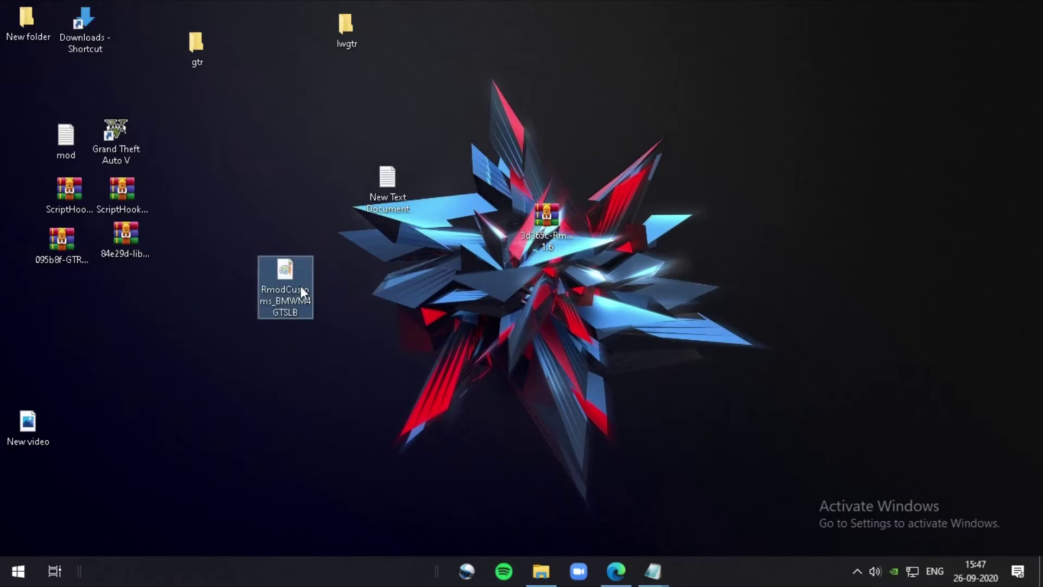
pyautogui.rightClick(269, 288)
pyautogui.click(631, 61)
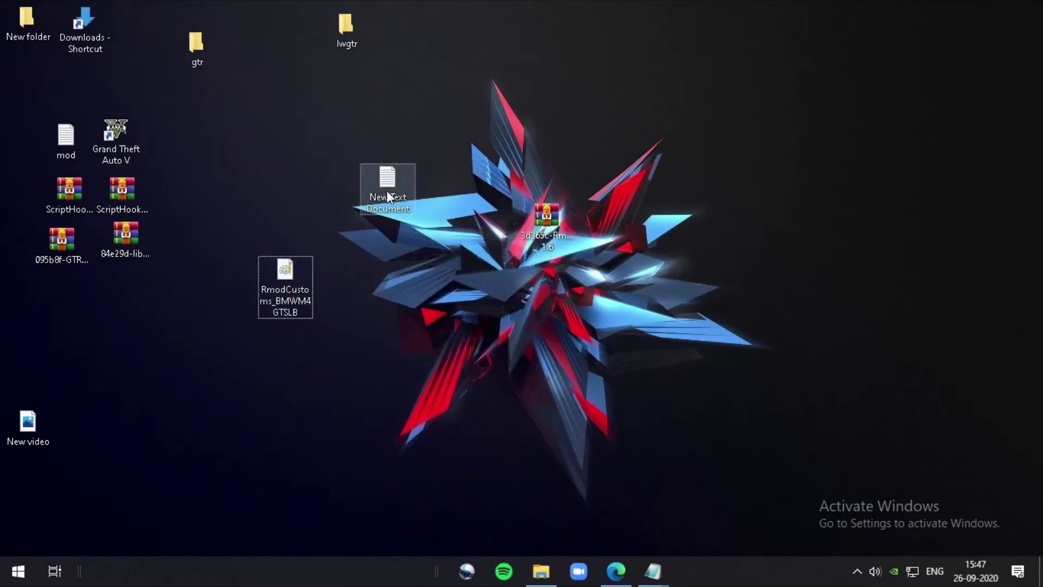
pyautogui.moveTo(386, 187); pyautogui.dragTo(766, 71)
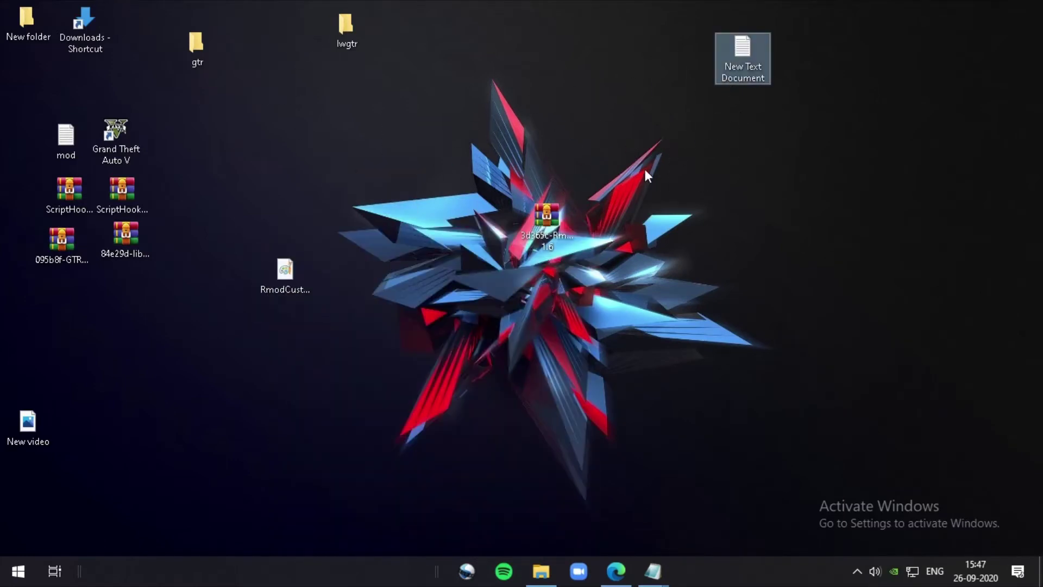
# Launch OpenIV and load the Windows version of Grand Theft Auto V
pyautogui.click(18, 570)
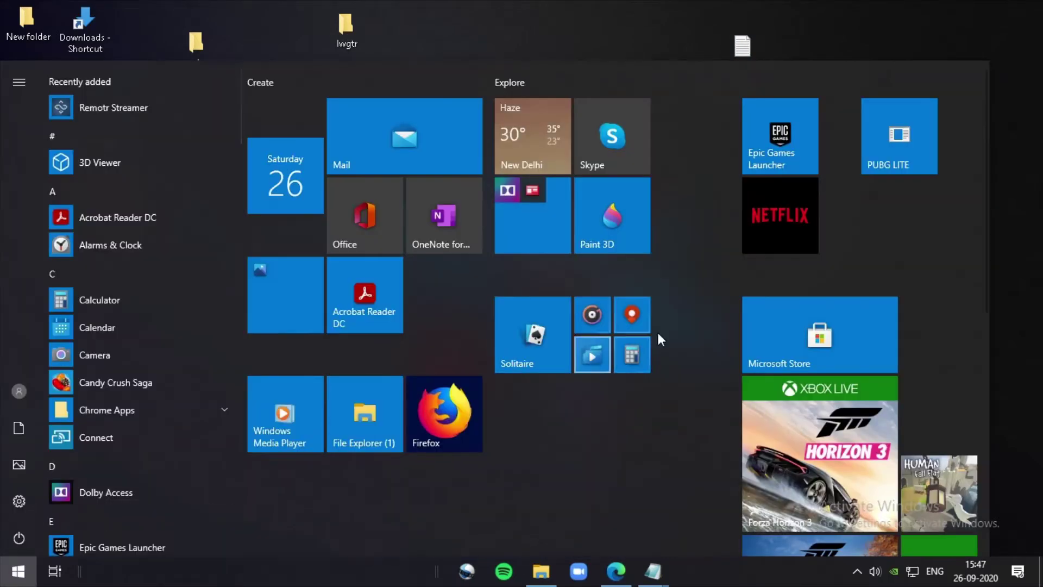
pyautogui.scroll(-5, 760, 353)
pyautogui.scroll(-3, 859, 387)
pyautogui.press('Escape')
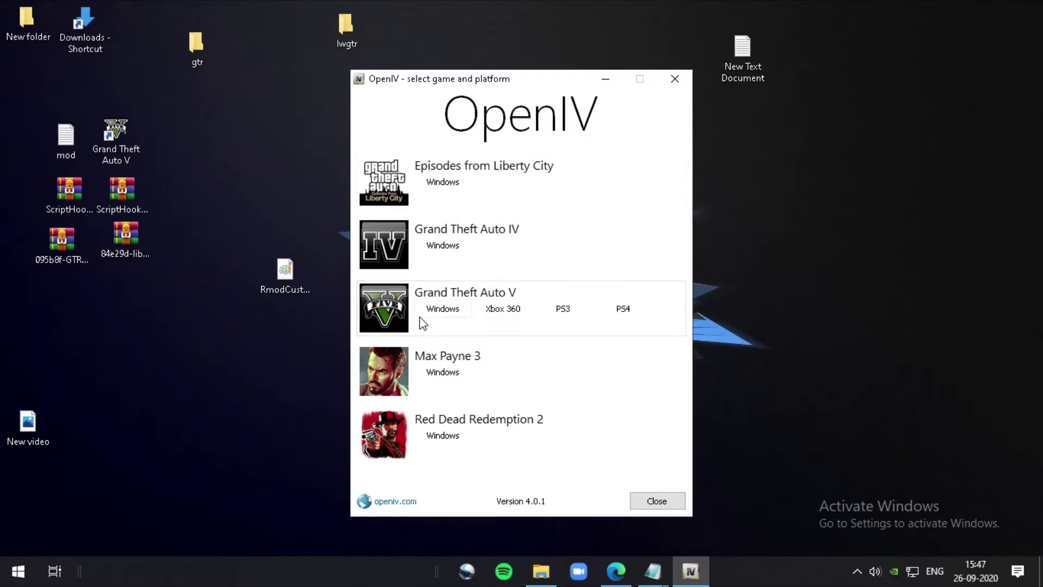
pyautogui.click(421, 315)
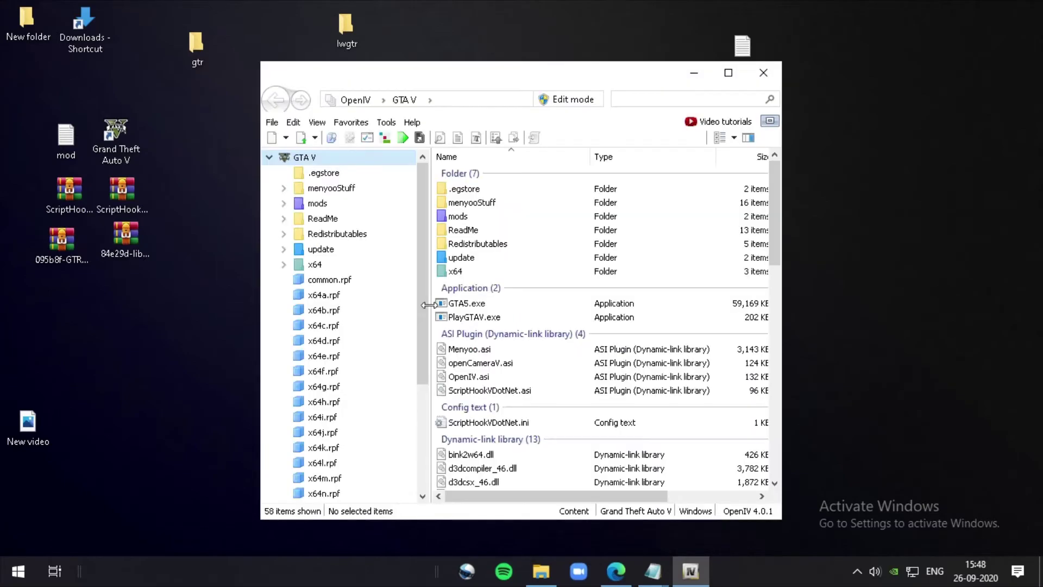
# Load the RmodCustoms_BMWM4GTSLB package from the desktop into the OpenIV Package Installer
pyautogui.moveTo(457, 81); pyautogui.dragTo(593, 84)
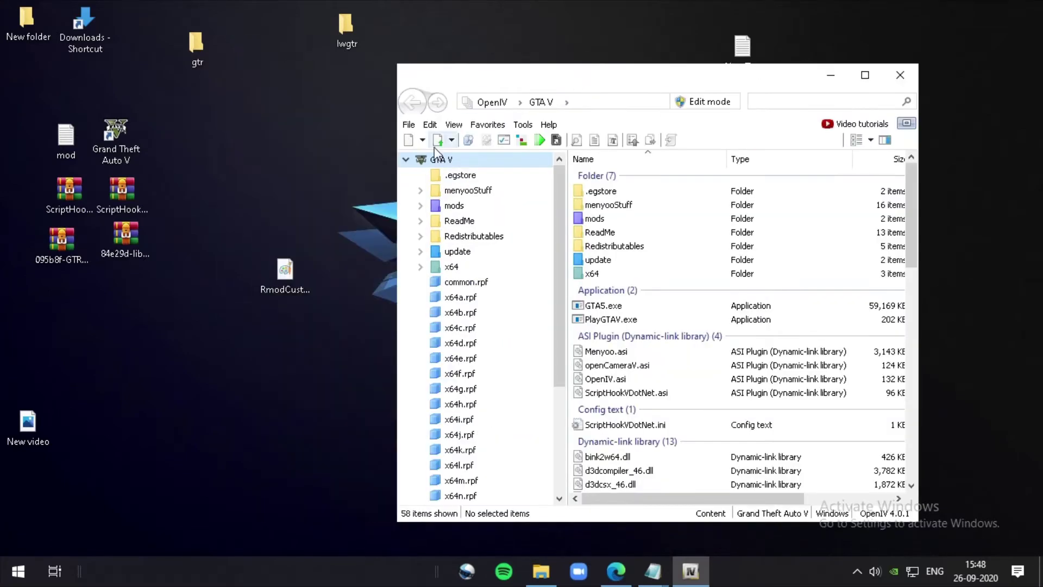
pyautogui.click(519, 126)
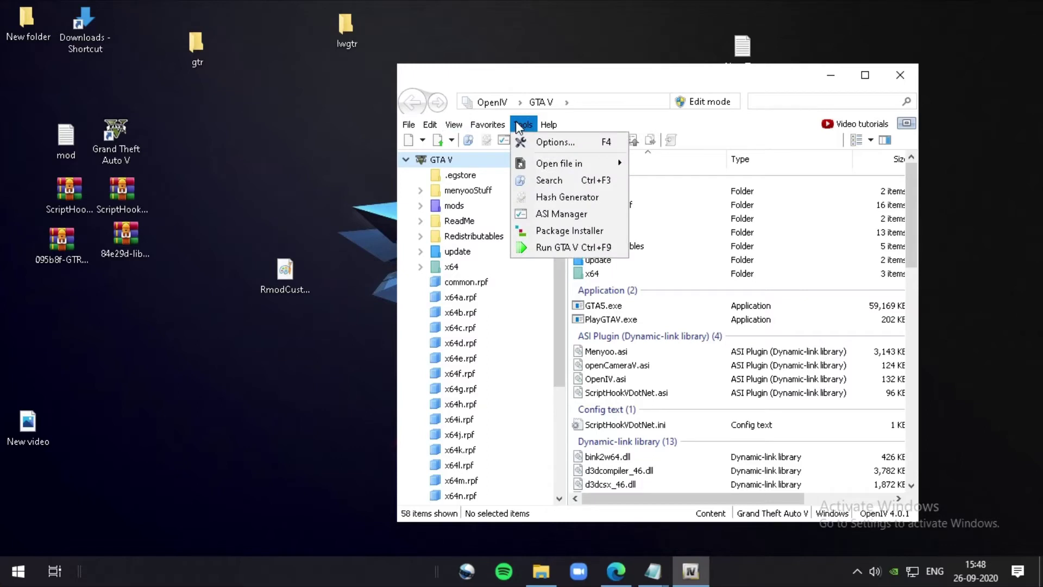
pyautogui.click(541, 233)
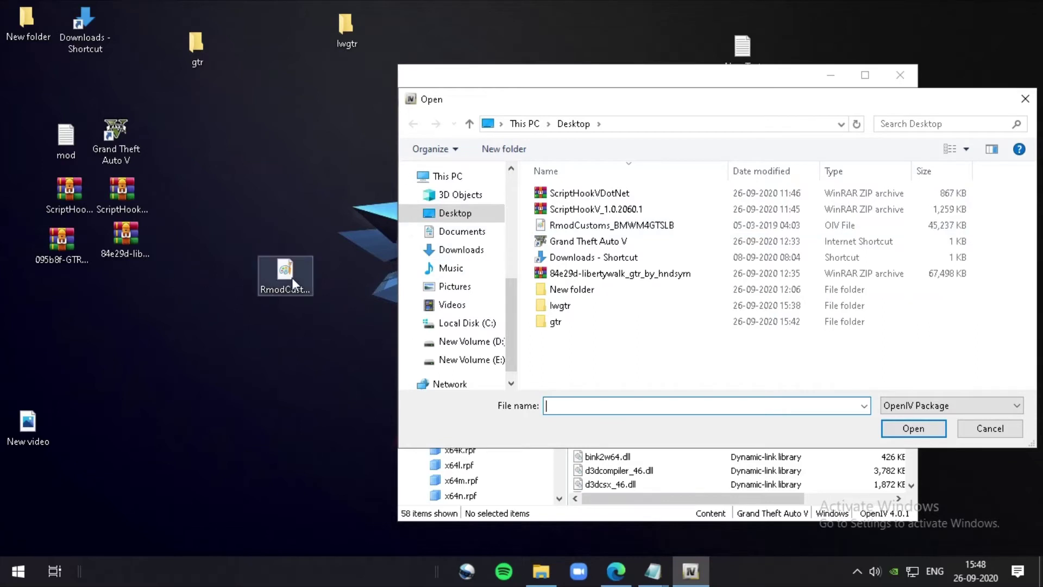
pyautogui.moveTo(284, 272); pyautogui.dragTo(332, 205)
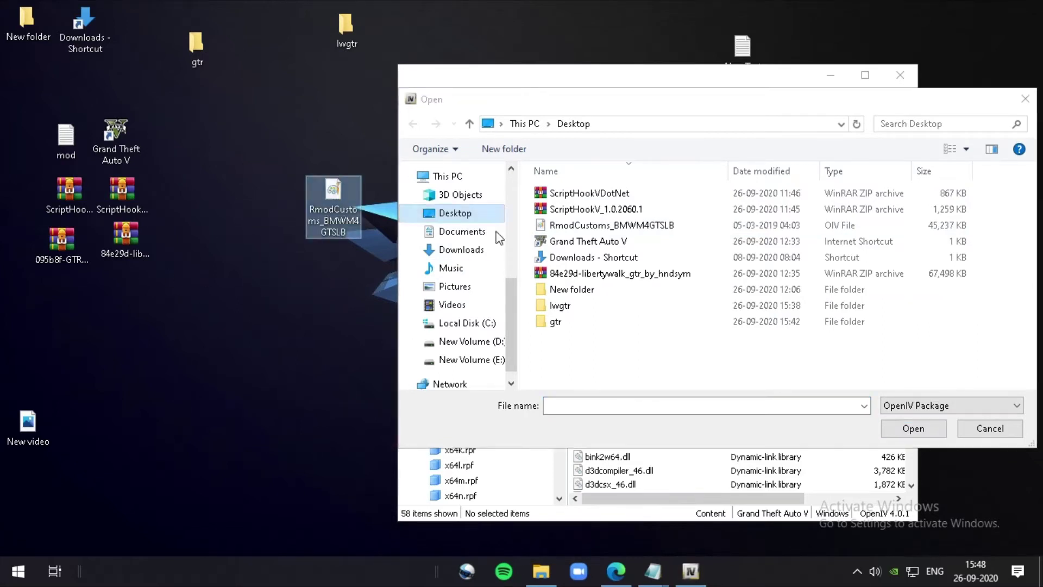
pyautogui.doubleClick(574, 230)
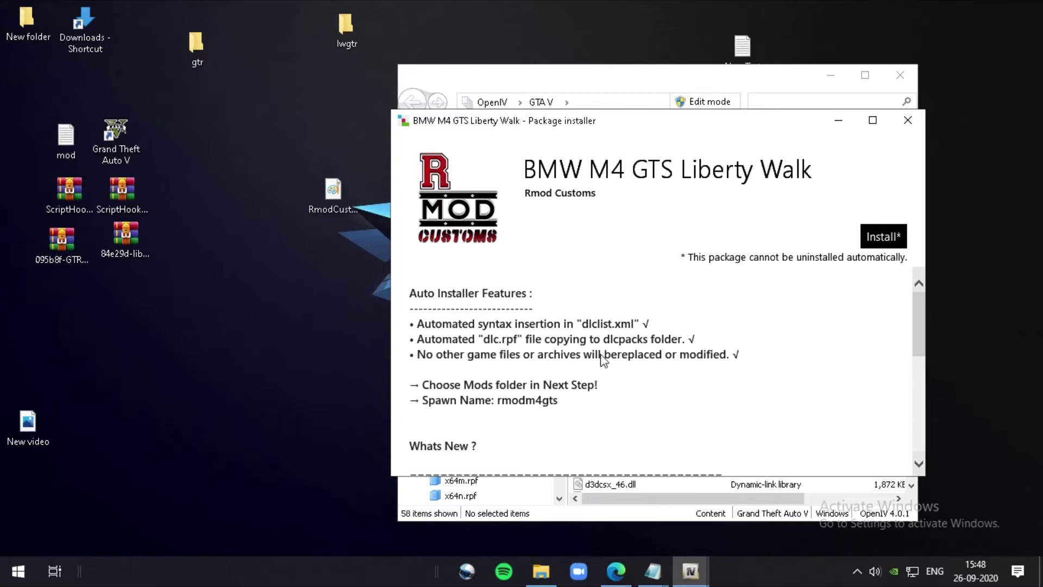
# Review the BMW M4 GTS Liberty Walk package description and install the package into the "mods" folder
pyautogui.scroll(-3, 603, 359)
pyautogui.scroll(-3, 559, 371)
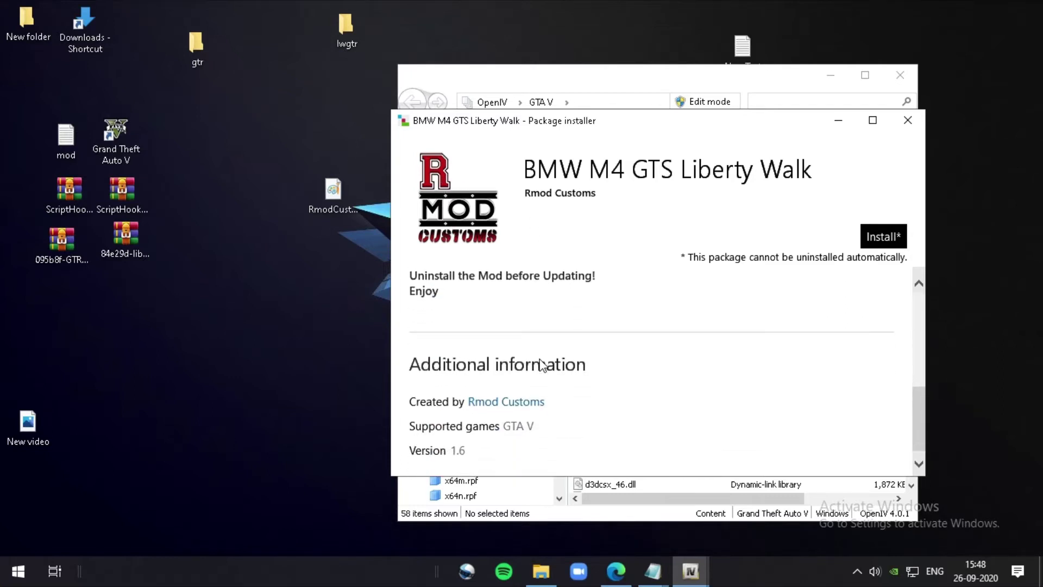
pyautogui.scroll(6, 548, 392)
pyautogui.click(886, 237)
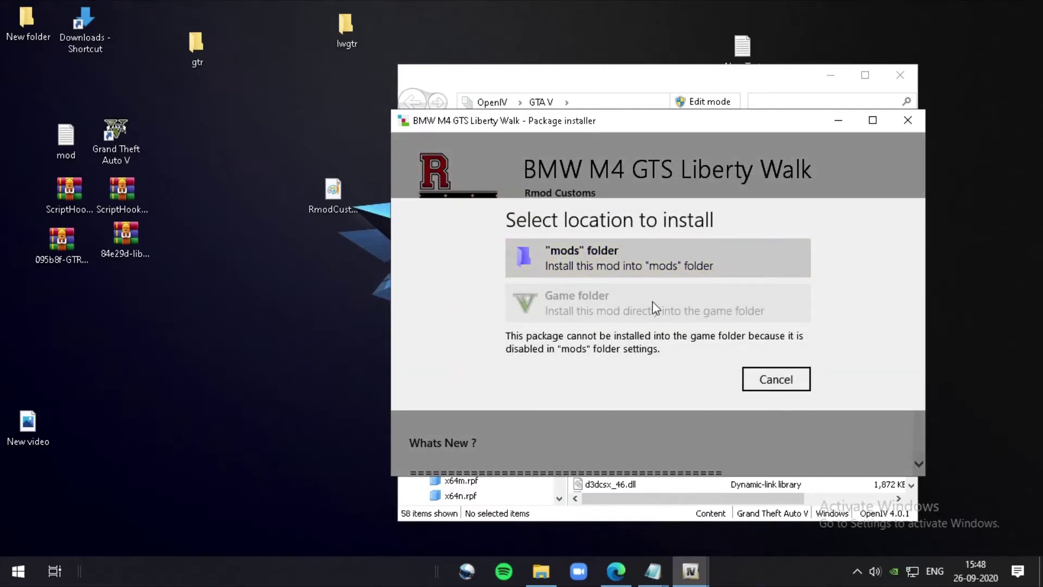
pyautogui.click(530, 259)
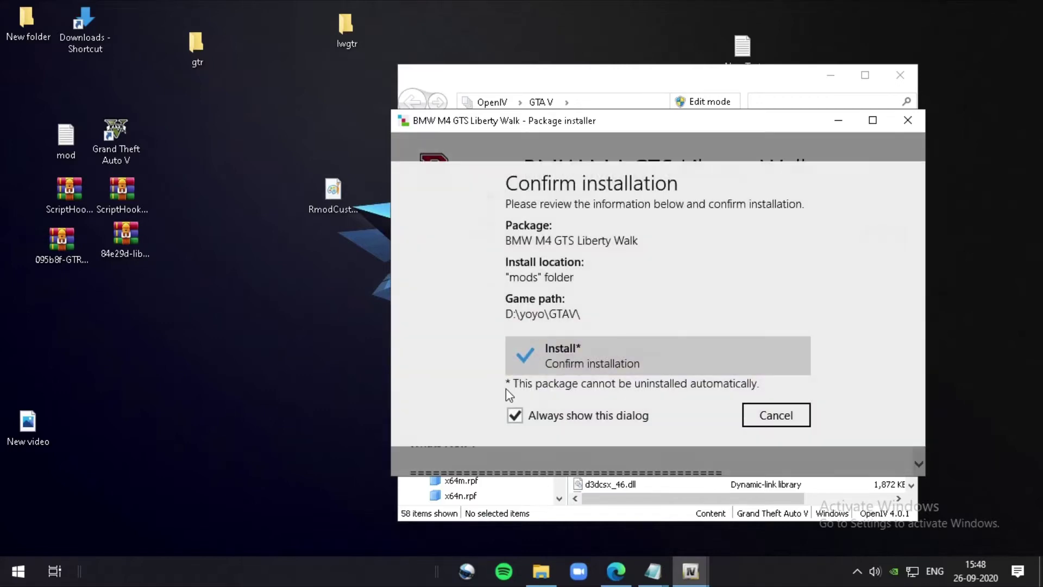
pyautogui.click(603, 364)
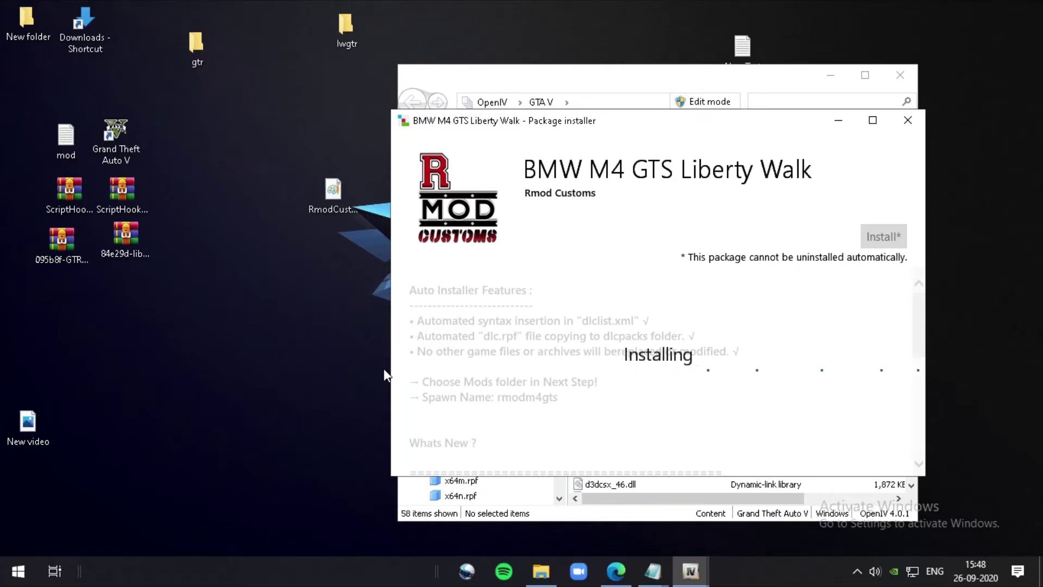
# Dismiss the GeForce Experience overlay, and close the finished package installer and OpenIV
pyautogui.hotkey('alt', 'z')
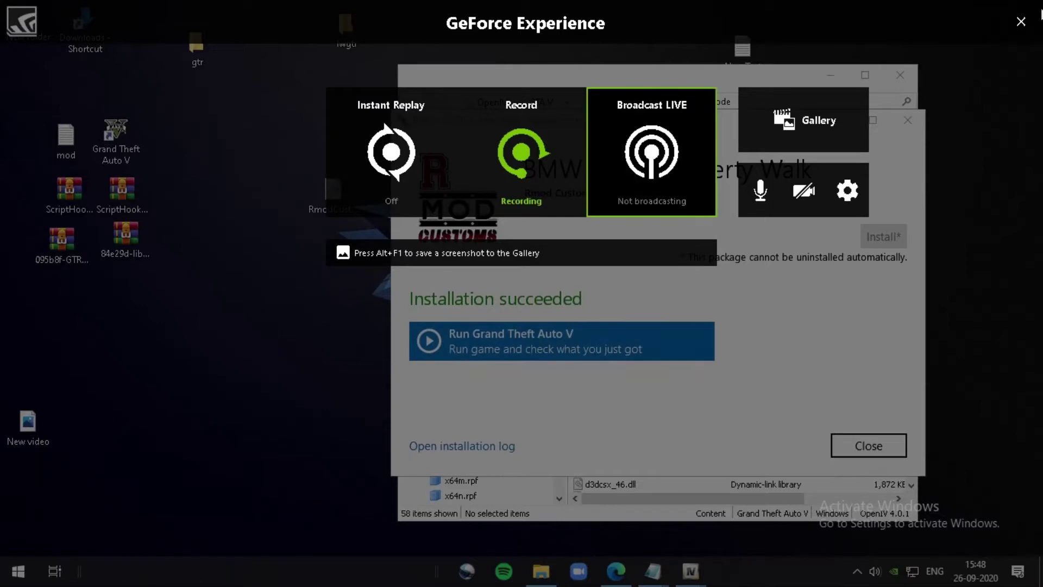
pyautogui.click(1026, 22)
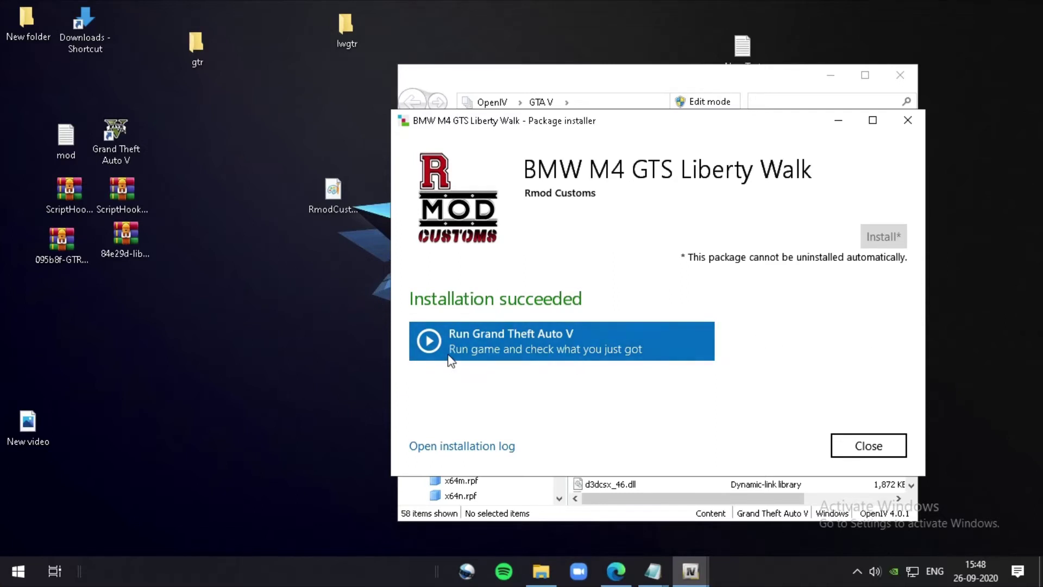
pyautogui.click(868, 447)
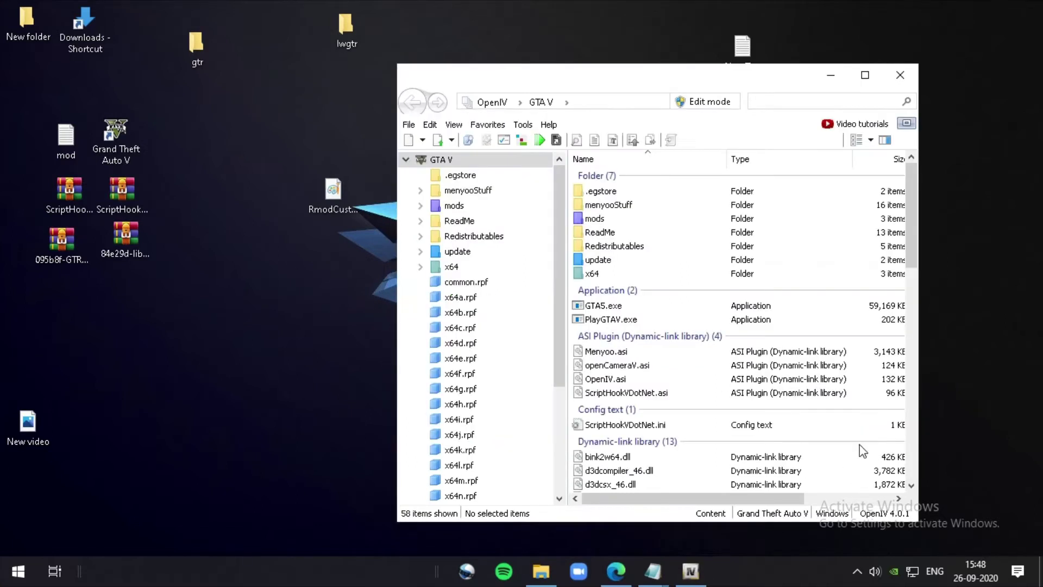
pyautogui.click(897, 85)
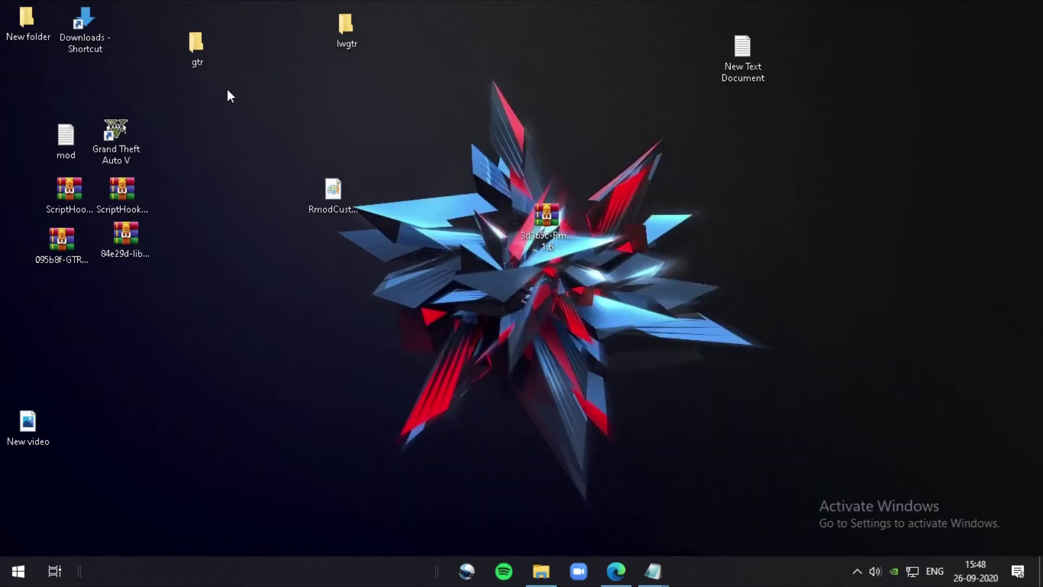
# Check the contents of the desktop lwgtr folder and move the Rmod_Customs_BMW_M4_GTSLB 1.6 archive beneath the other mod archives
pyautogui.doubleClick(351, 31)
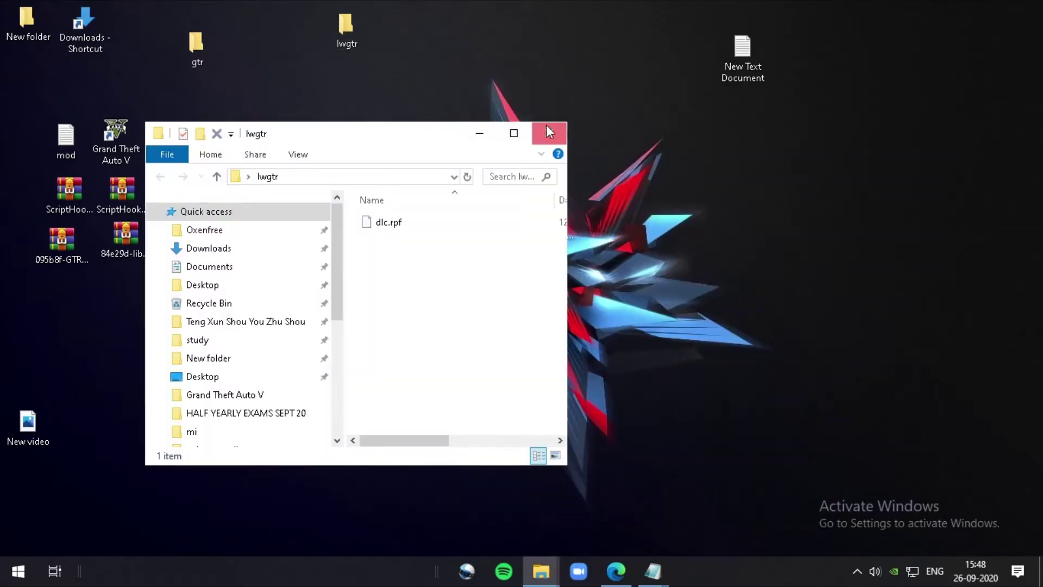
pyautogui.click(548, 130)
pyautogui.moveTo(276, 269); pyautogui.dragTo(109, 303)
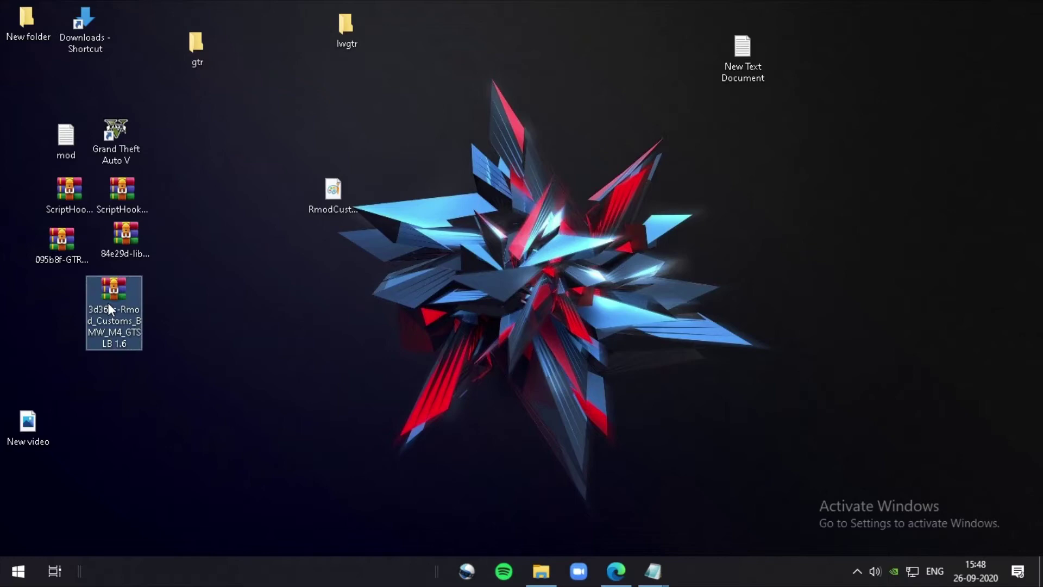
# Open ReadMe!.txt from the 84e29d-libertywalk_gtr_by_hndsyrn archive and read its installation and spawning sections
pyautogui.doubleClick(139, 232)
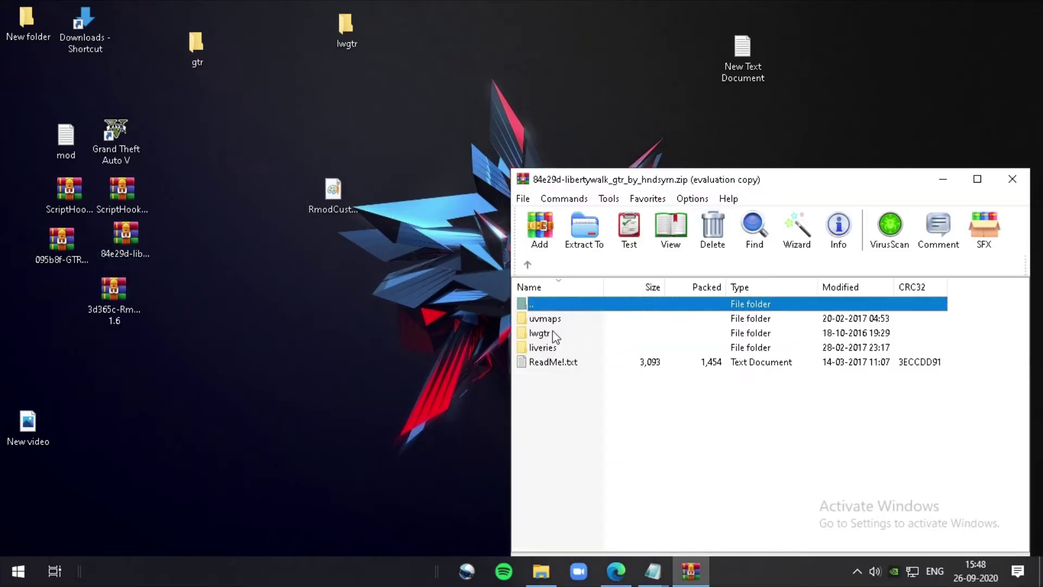
pyautogui.click(544, 367)
pyautogui.click(821, 376)
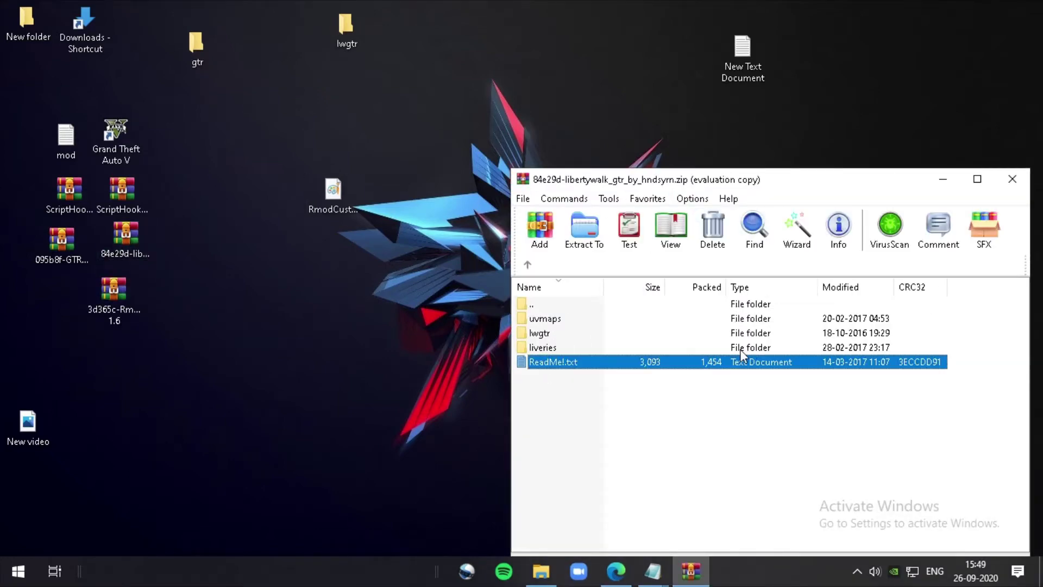
pyautogui.doubleClick(739, 353)
pyautogui.moveTo(587, 210); pyautogui.dragTo(642, 7)
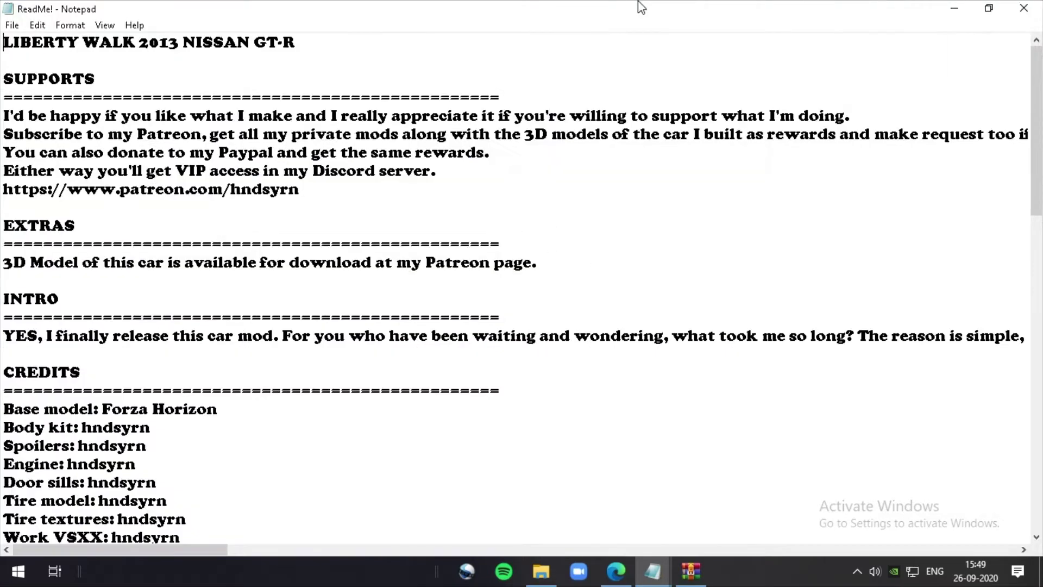
pyautogui.scroll(-16, 418, 219)
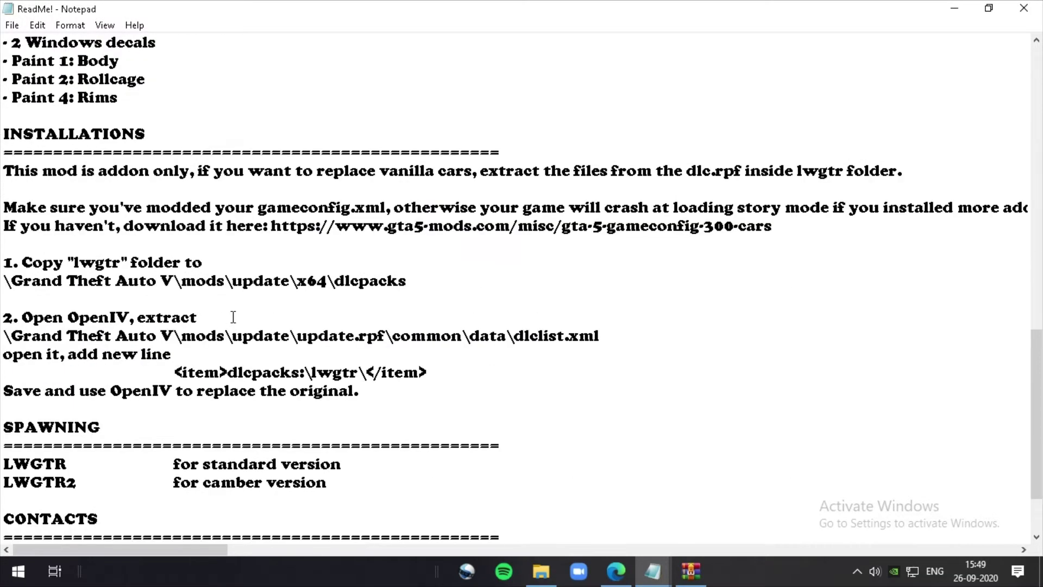
pyautogui.scroll(-1, 288, 358)
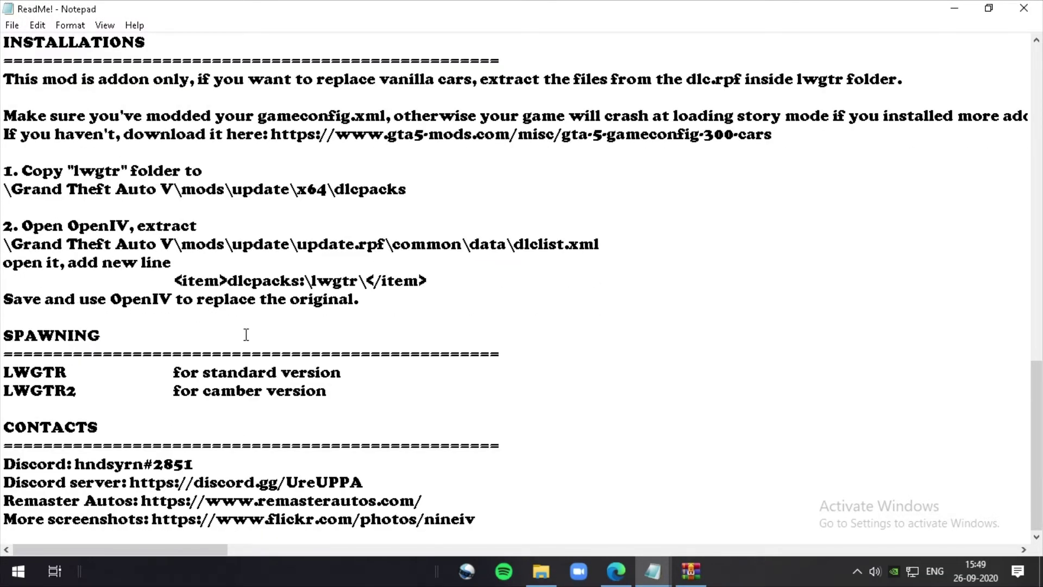
# Select the line <item>dlcpacks:\lwgtr\</item> in the readme, and close the readme and the Liberty Walk archive
pyautogui.moveTo(443, 280); pyautogui.dragTo(175, 286)
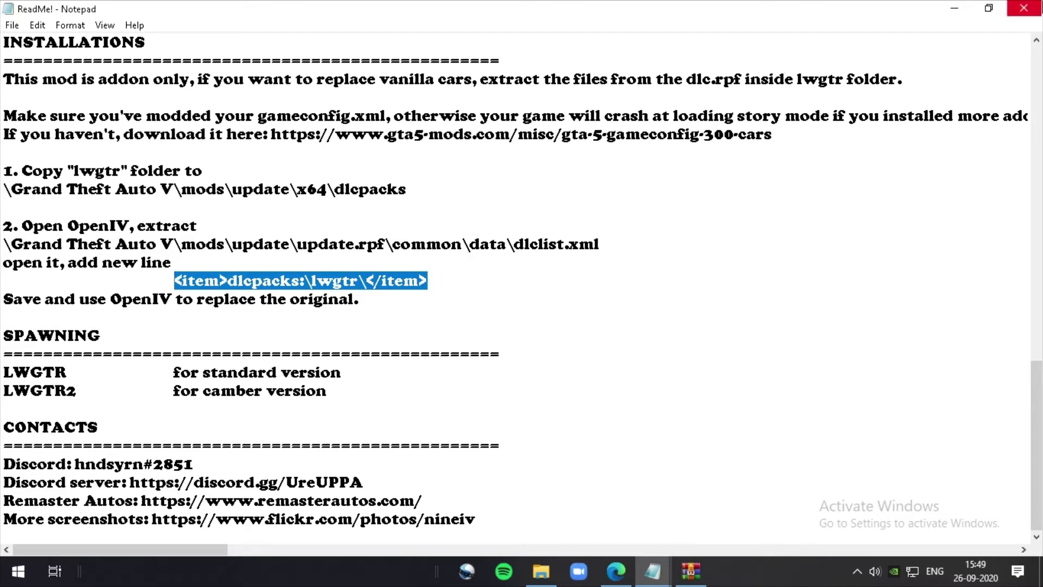
pyautogui.click(1024, 10)
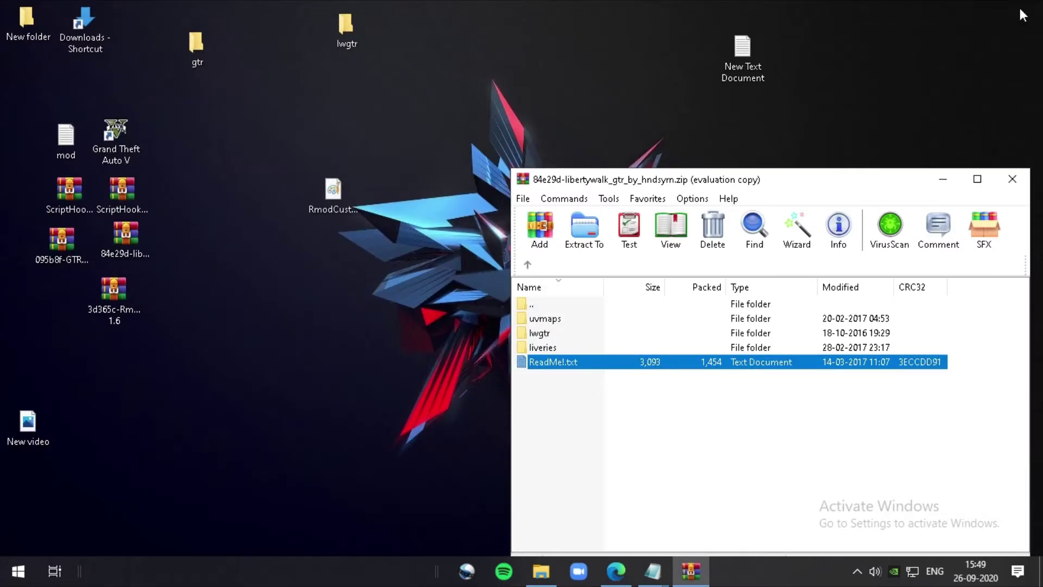
pyautogui.click(1005, 177)
# Launch OpenIV and load the Windows version of Grand Theft Auto V, moving its loading window aside
pyautogui.press('super')
pyautogui.scroll(-5, 882, 436)
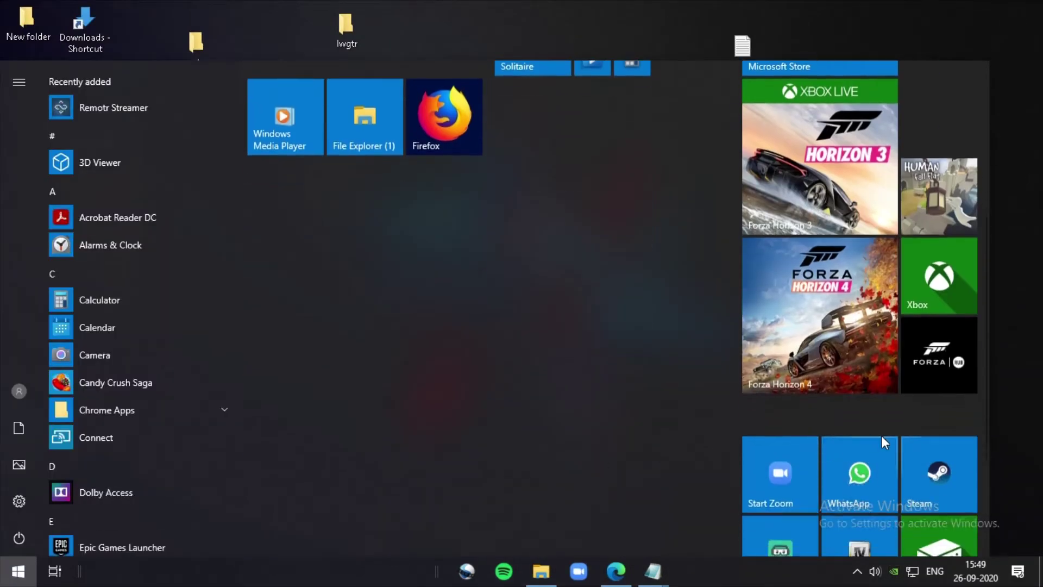
pyautogui.scroll(-3, 882, 435)
pyautogui.press('Escape')
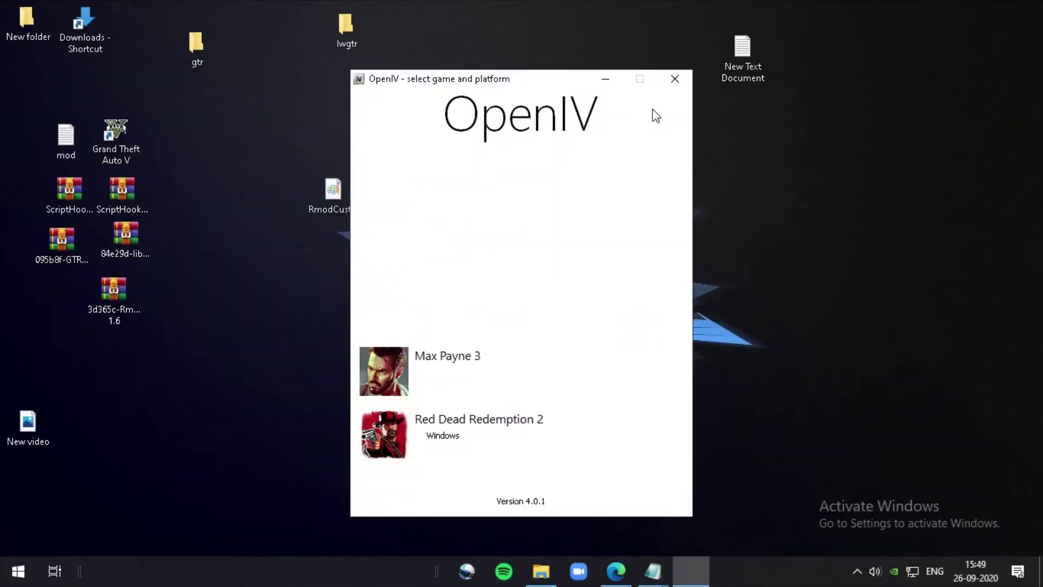
pyautogui.click(449, 315)
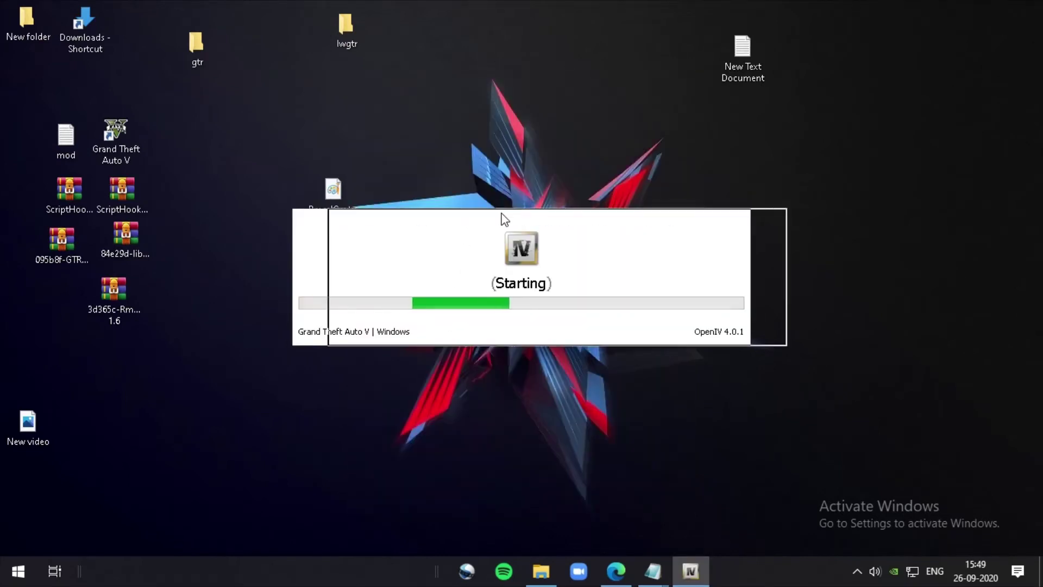
pyautogui.moveTo(503, 217); pyautogui.dragTo(755, 181)
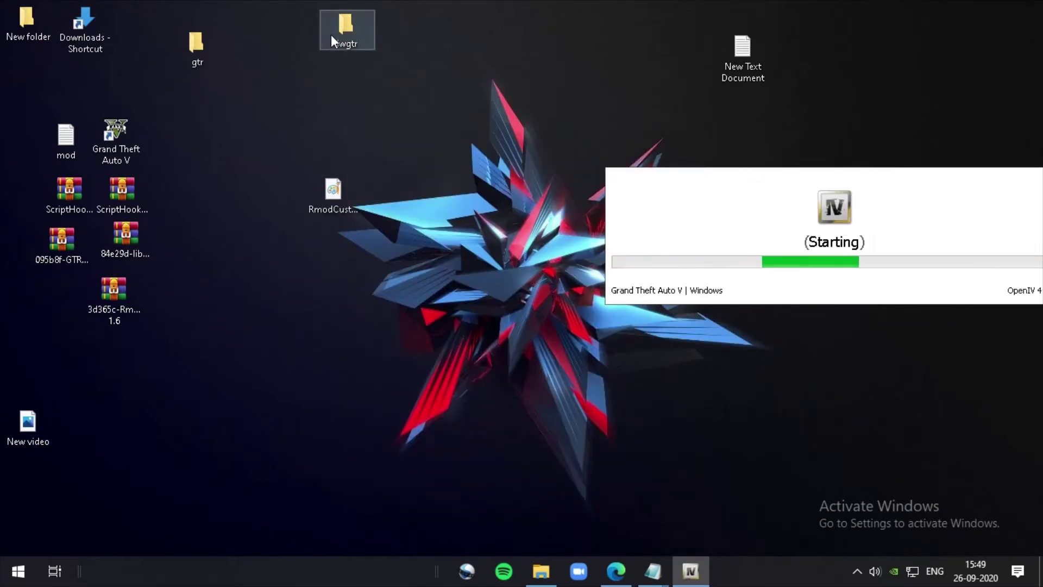
# Move the lwgtr folder to a clear desktop spot and browse File Explorer to GTAV\mods\update\x64\dlcpacks, docked beside the desktop
pyautogui.moveTo(330, 34); pyautogui.dragTo(230, 244)
pyautogui.click(541, 571)
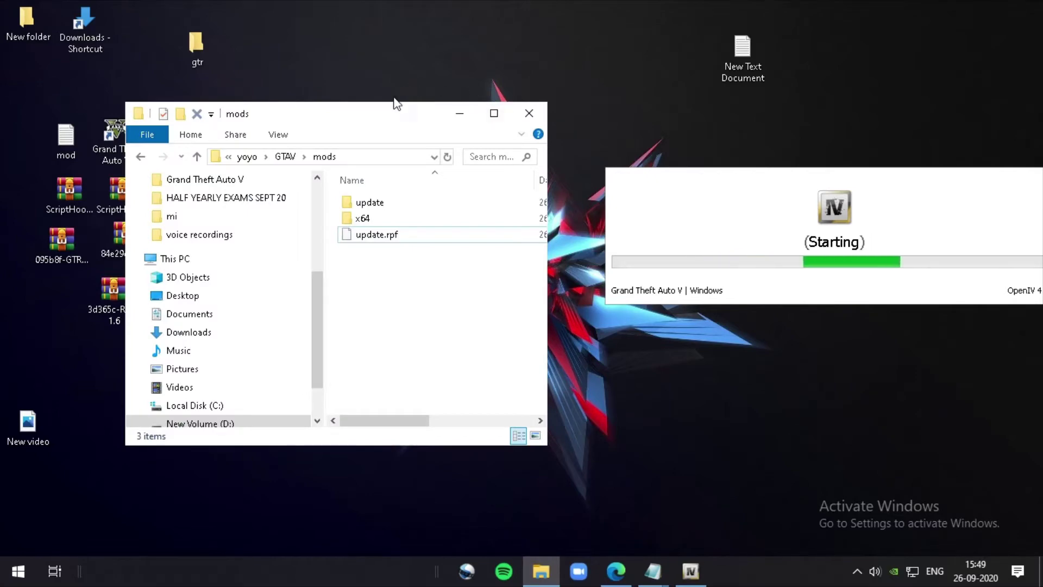
pyautogui.press('super+Right')
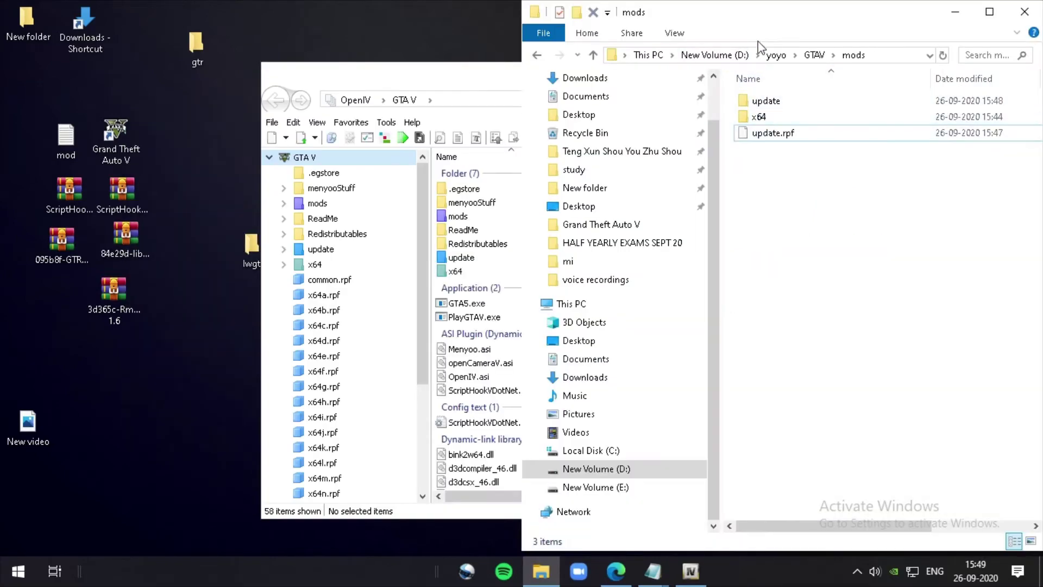
pyautogui.click(814, 55)
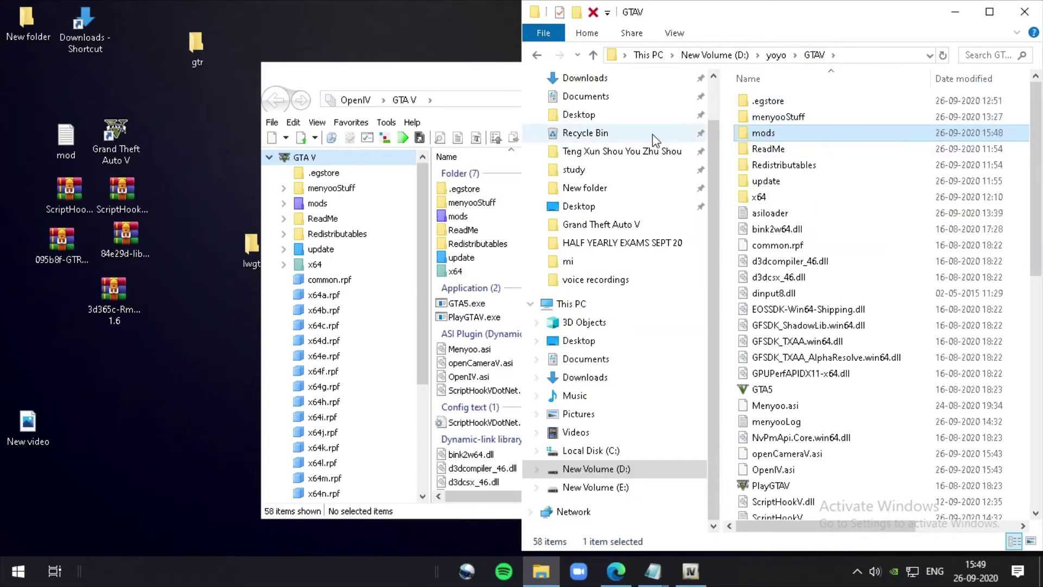
pyautogui.doubleClick(766, 132)
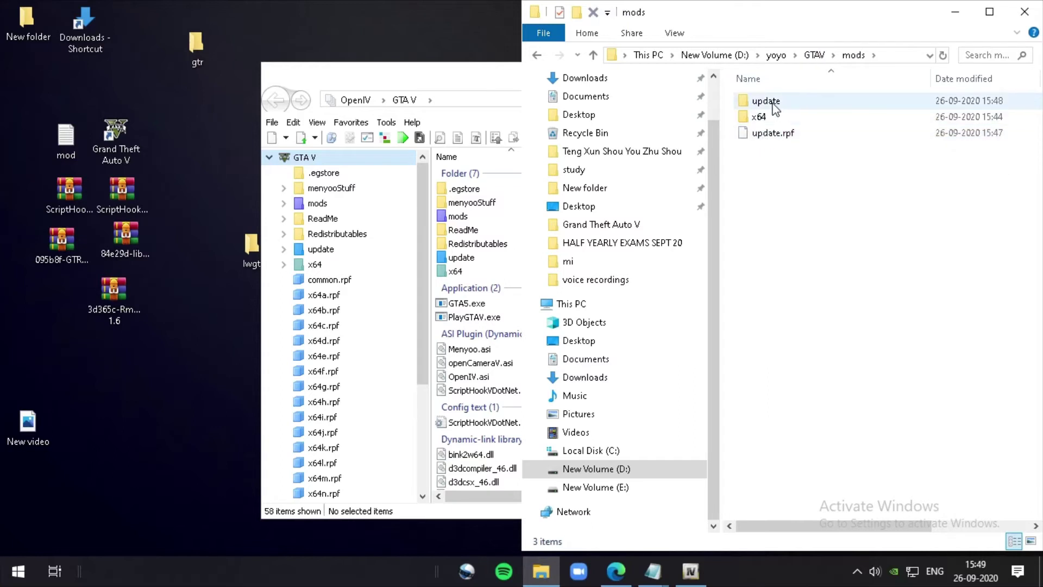
pyautogui.doubleClick(776, 104)
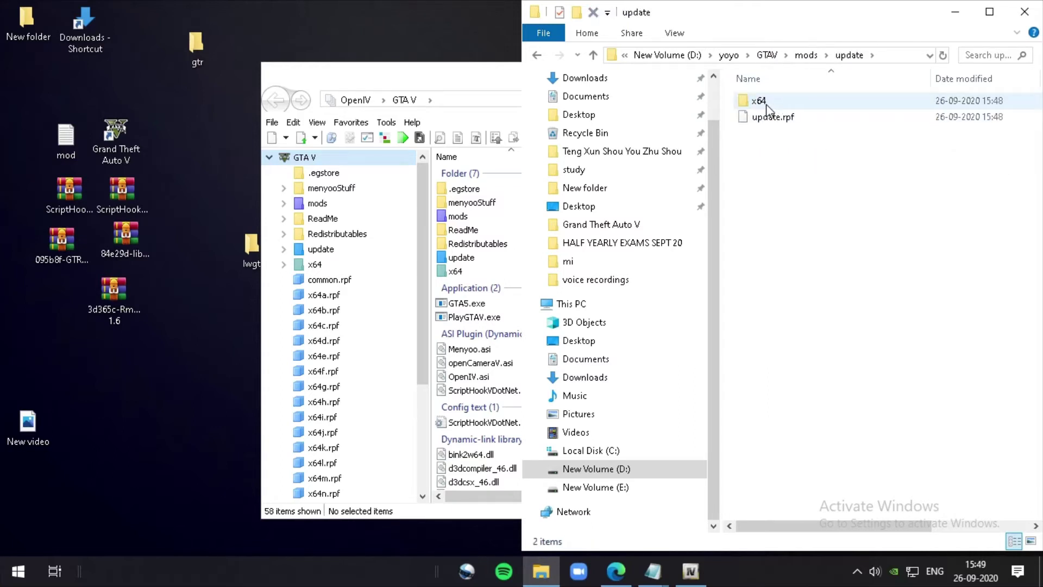
pyautogui.doubleClick(766, 104)
pyautogui.doubleClick(767, 103)
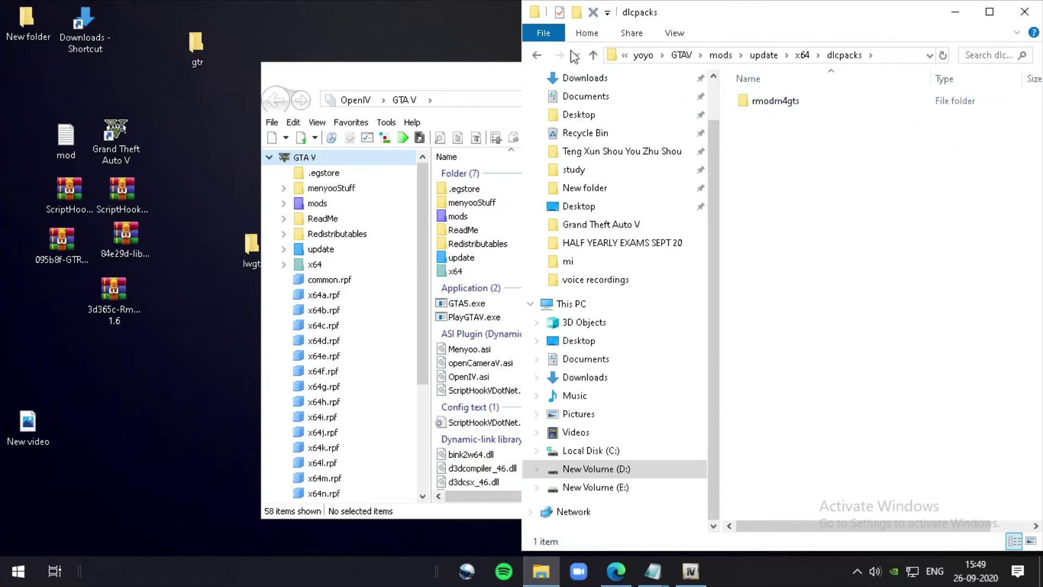
# Go back up to the mods folder and delete its x64 folder and update.rpf file
pyautogui.click(593, 55)
pyautogui.click(593, 55)
pyautogui.click(594, 55)
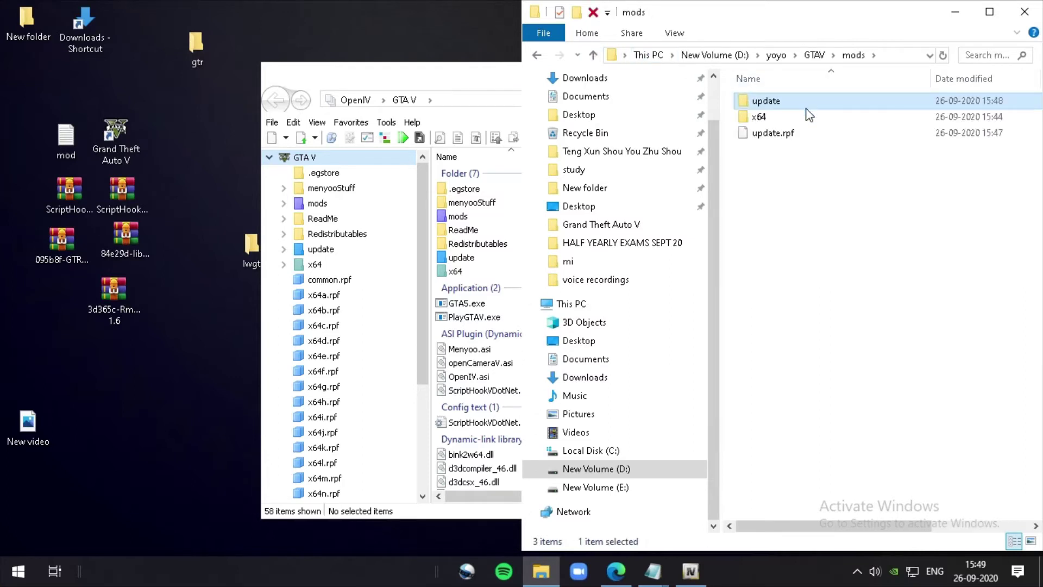
pyautogui.click(779, 116)
pyautogui.keyDown('shift'); pyautogui.click(776, 132); pyautogui.keyUp('shift')
pyautogui.rightClick(785, 119)
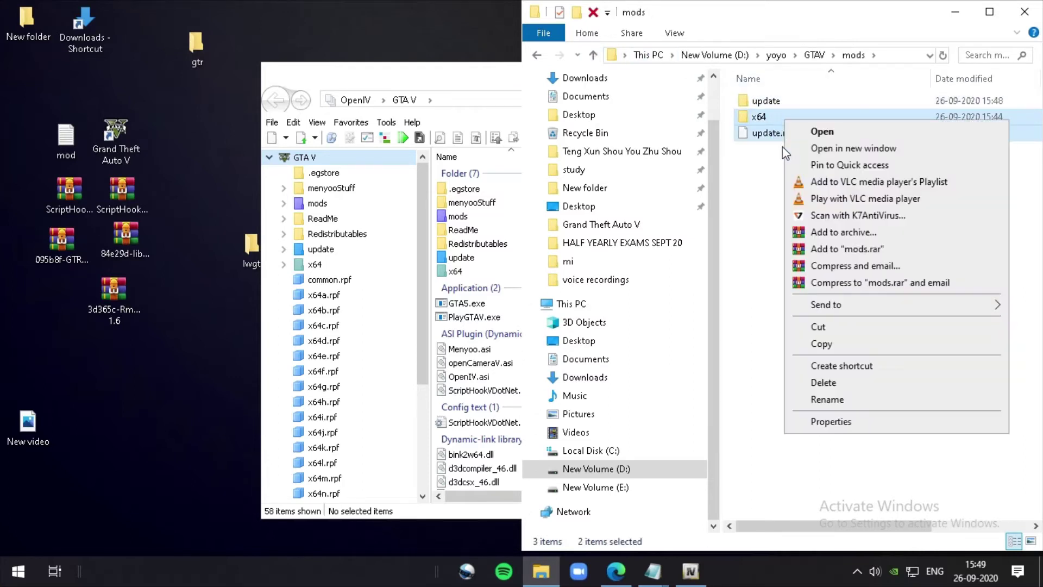
pyautogui.click(824, 382)
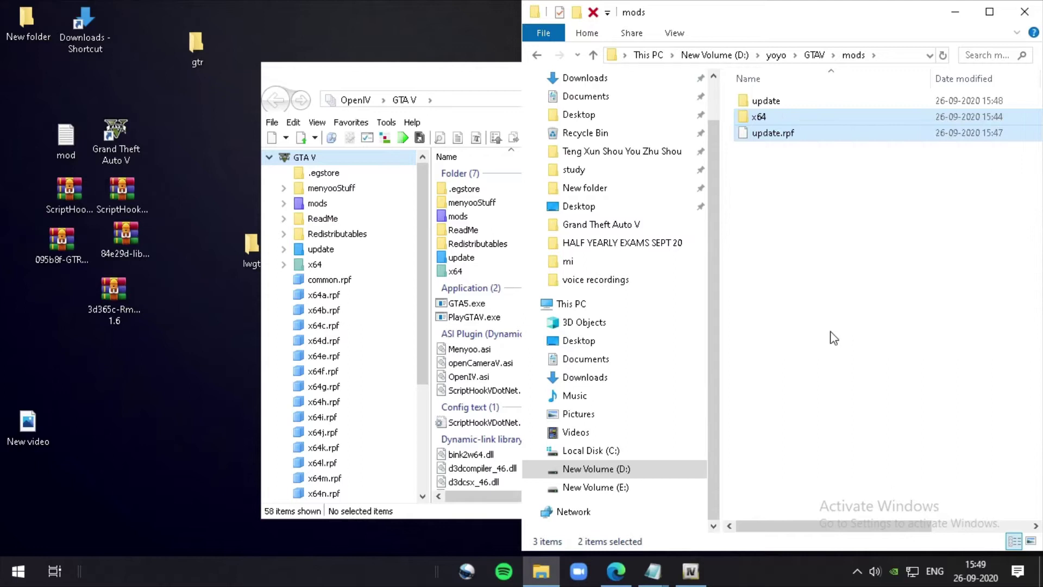
# Browse from the mods folder to update\x64\dlcpacks in File Explorer
pyautogui.doubleClick(777, 102)
pyautogui.click(777, 104)
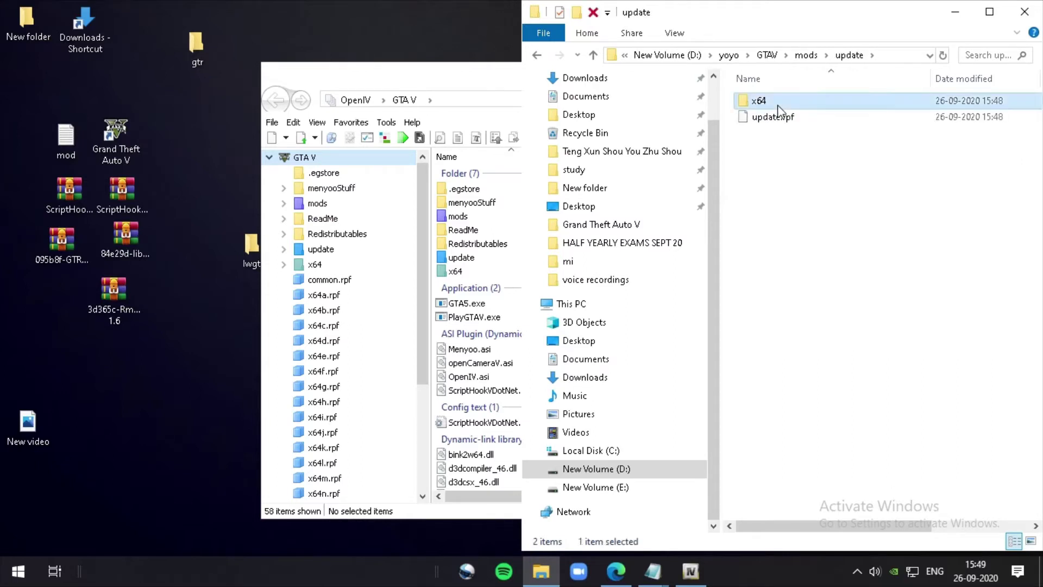
pyautogui.doubleClick(780, 109)
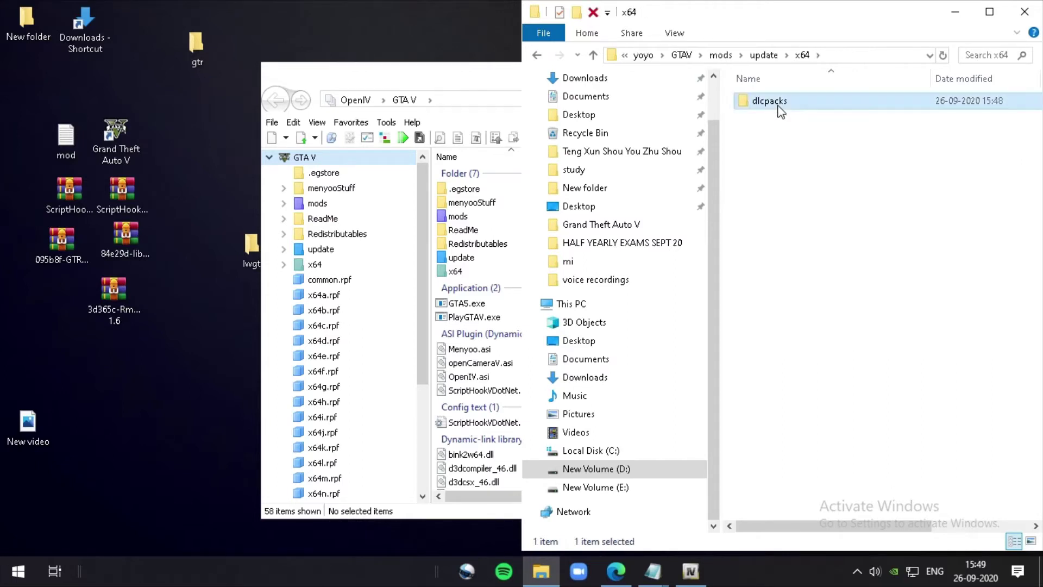
pyautogui.doubleClick(780, 106)
pyautogui.rightClick(776, 127)
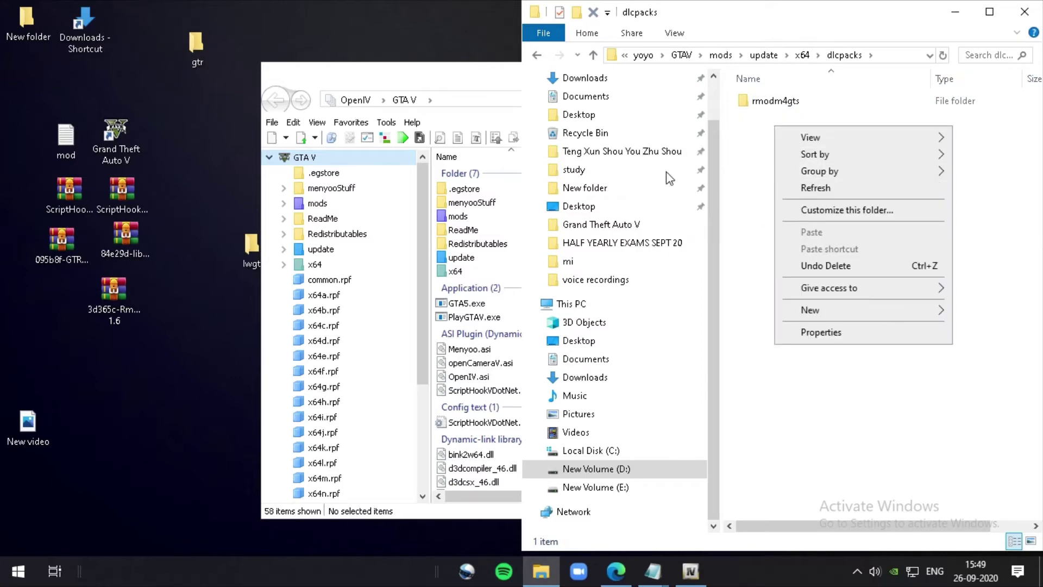
# Move the OpenIV window clear of the desktop folders and copy lwgtr and gtr from the desktop into dlcpacks
pyautogui.moveTo(426, 88); pyautogui.dragTo(83, 275)
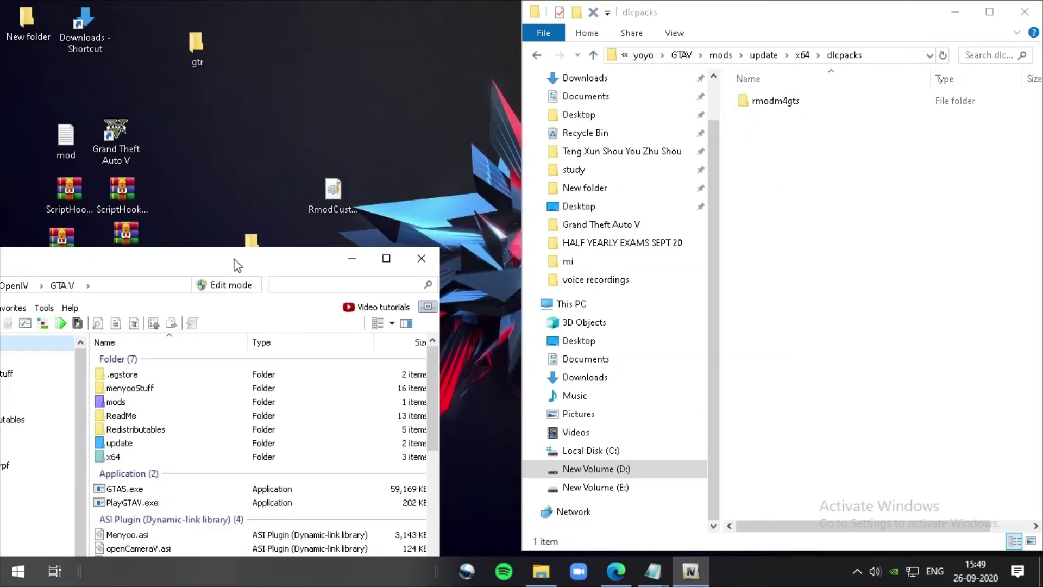
pyautogui.moveTo(237, 265); pyautogui.dragTo(226, 341)
pyautogui.moveTo(256, 246); pyautogui.dragTo(768, 132)
pyautogui.moveTo(197, 46); pyautogui.dragTo(743, 138)
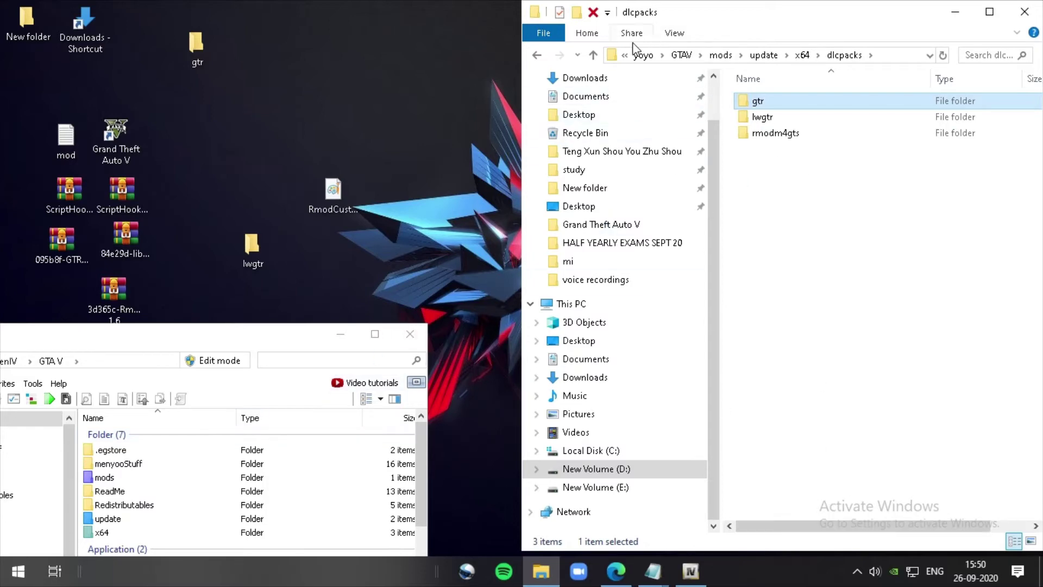
# Retrace the folder path by going up to GTAV and reopening mods\update\x64
pyautogui.click(593, 56)
pyautogui.click(593, 56)
pyautogui.click(593, 56)
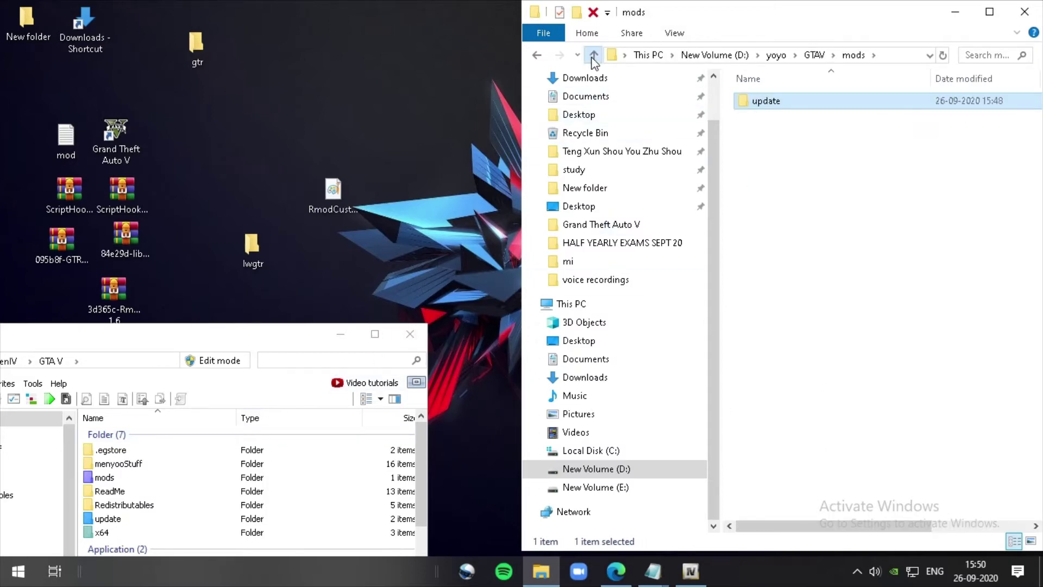
pyautogui.click(593, 56)
pyautogui.doubleClick(763, 133)
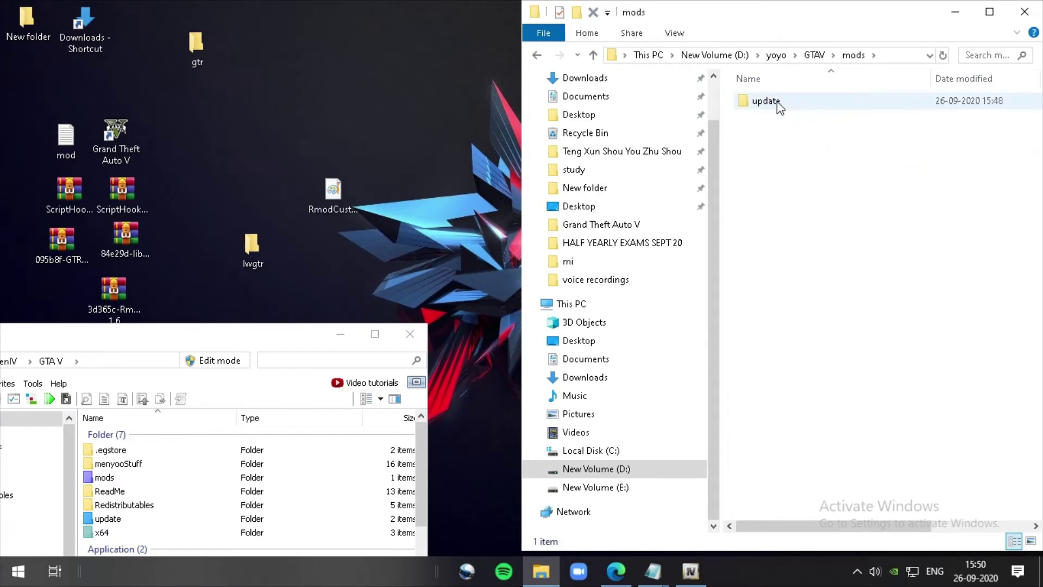
pyautogui.doubleClick(771, 101)
pyautogui.click(775, 103)
pyautogui.doubleClick(775, 102)
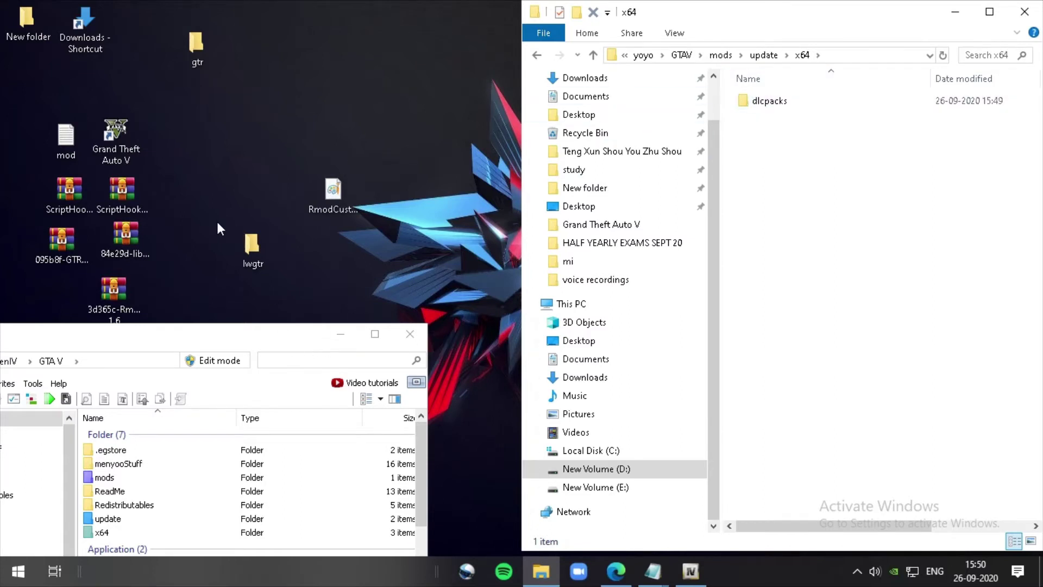
# Move the gtr folder to a clear desktop spot, inspect its contents and close its window
pyautogui.moveTo(209, 60); pyautogui.dragTo(449, 133)
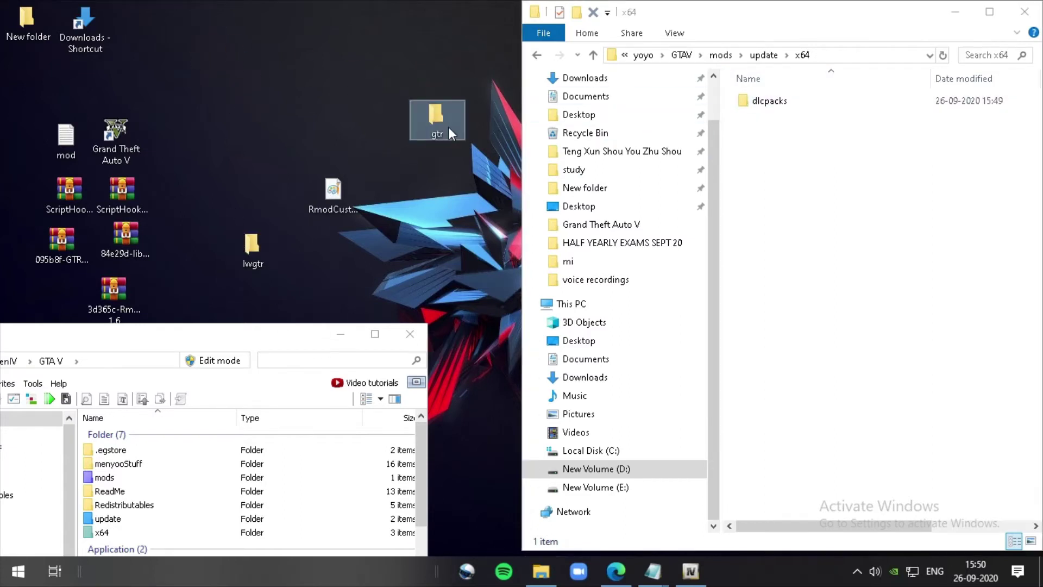
pyautogui.doubleClick(438, 130)
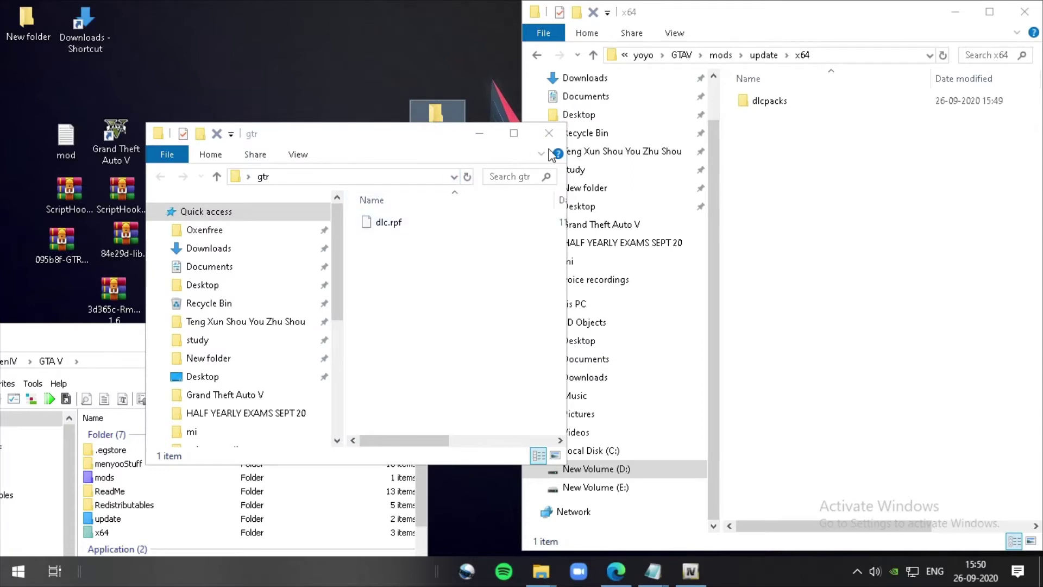
pyautogui.click(549, 133)
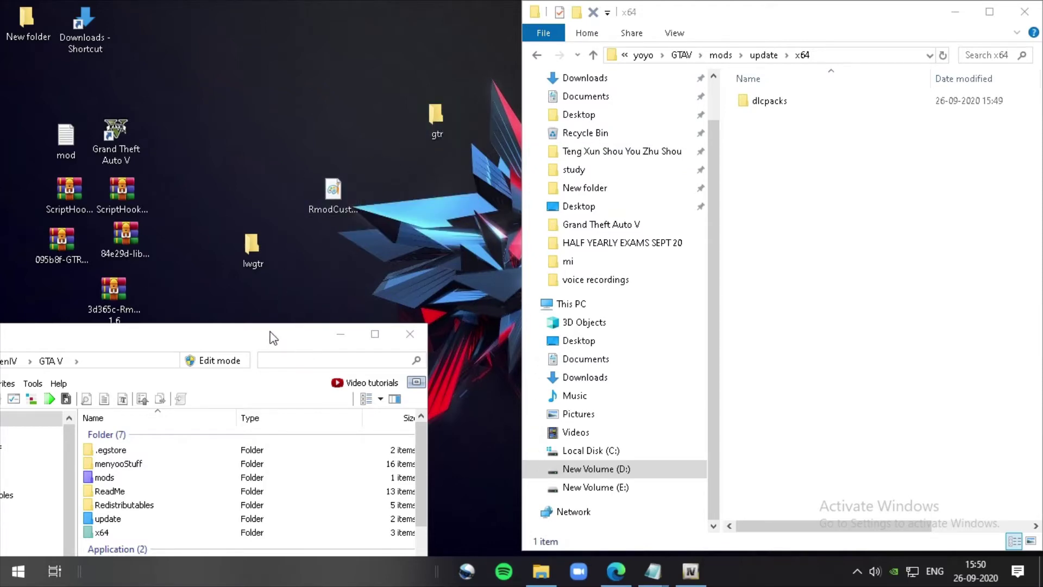
# Bring the OpenIV window back to the centre and browse to mods\update\update.rpf\common\data
pyautogui.moveTo(273, 338); pyautogui.dragTo(602, 43)
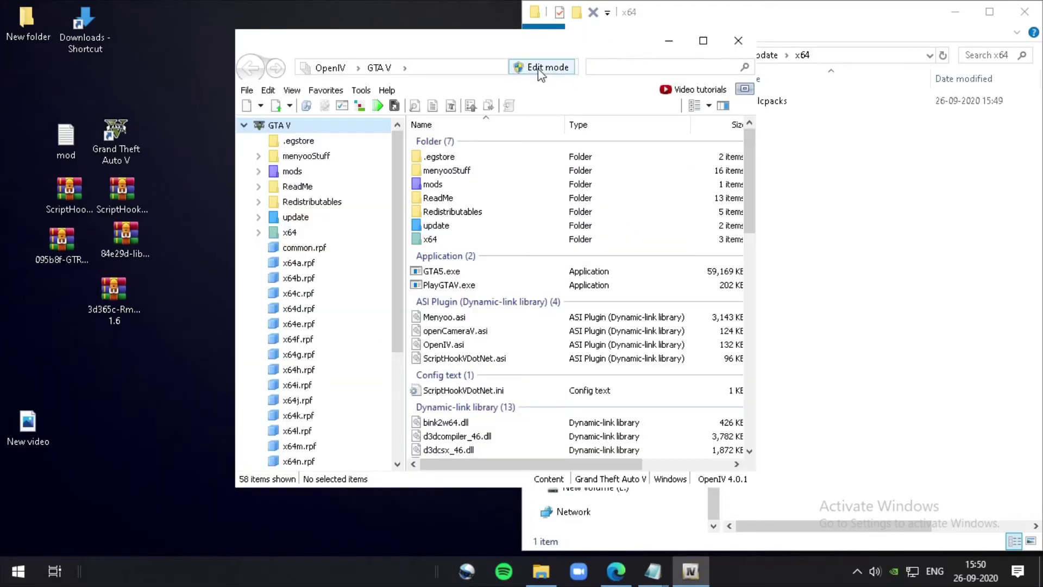
pyautogui.doubleClick(482, 185)
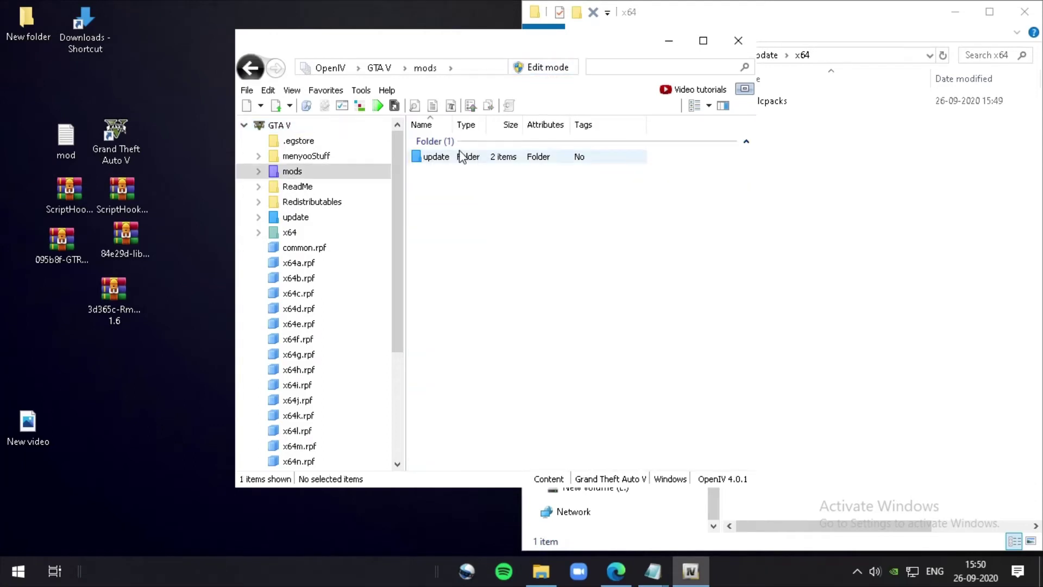
pyautogui.doubleClick(461, 156)
pyautogui.doubleClick(457, 187)
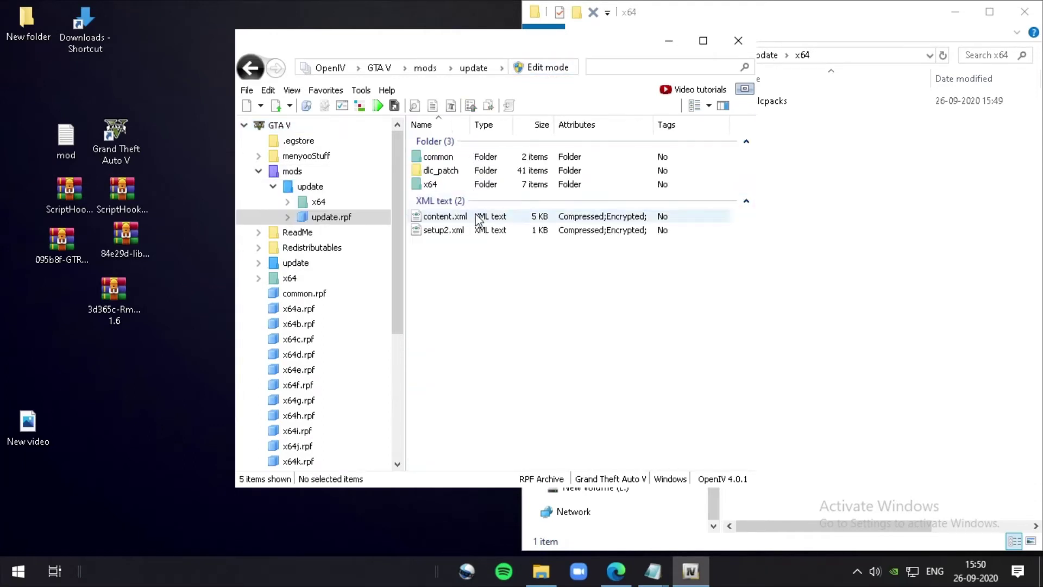
pyautogui.doubleClick(453, 157)
pyautogui.doubleClick(454, 157)
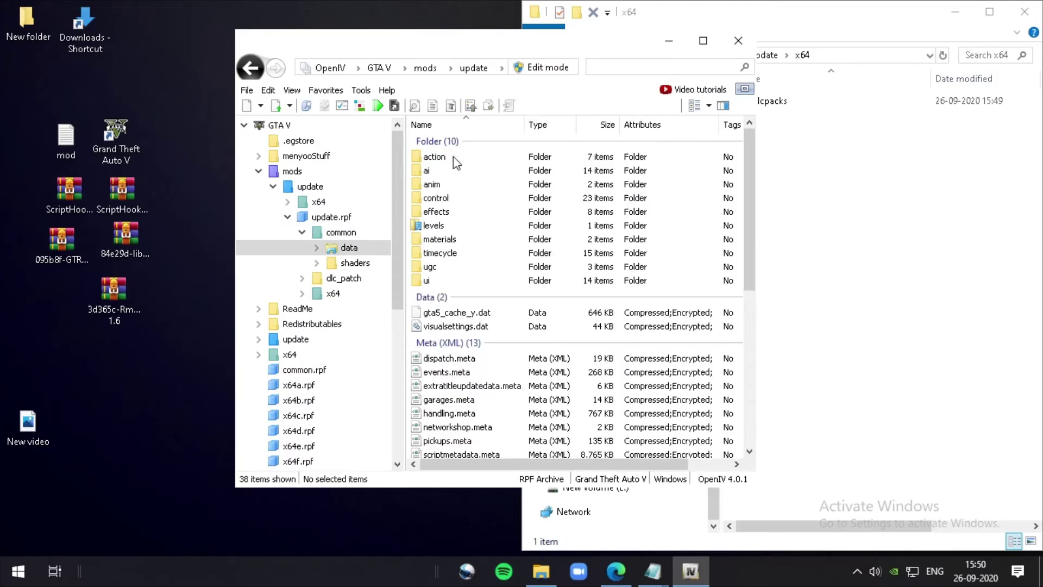
# Turn on edit mode in OpenIV and open dlclist.xml from the data folder in the text editor
pyautogui.scroll(-8, 461, 201)
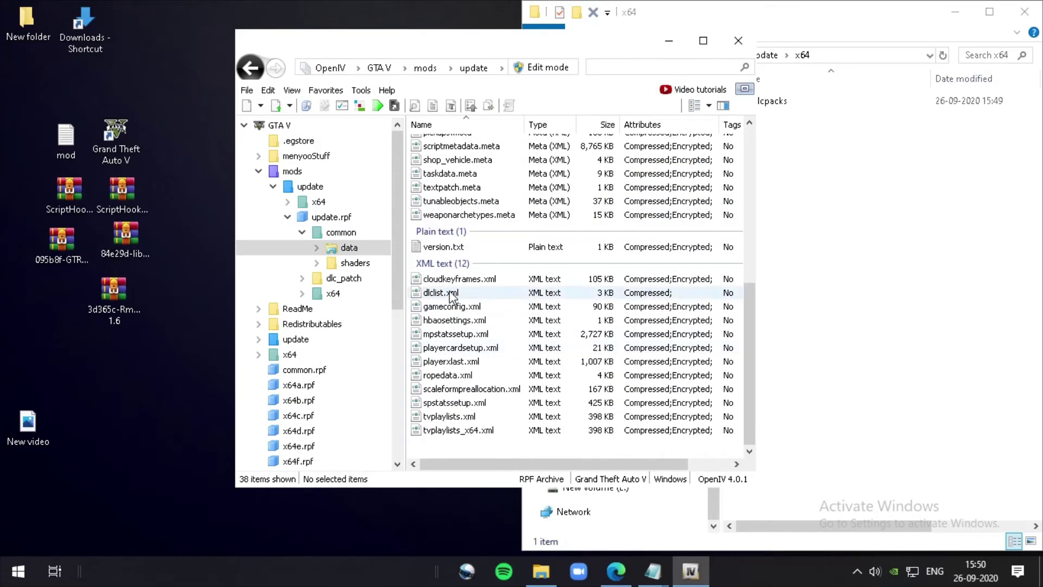
pyautogui.rightClick(450, 294)
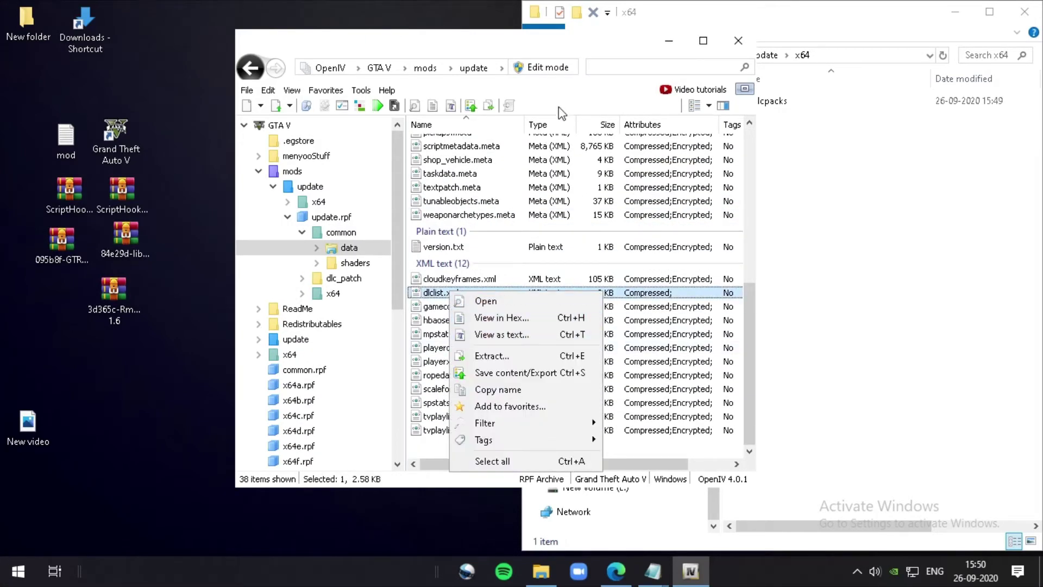
pyautogui.click(543, 67)
pyautogui.click(571, 337)
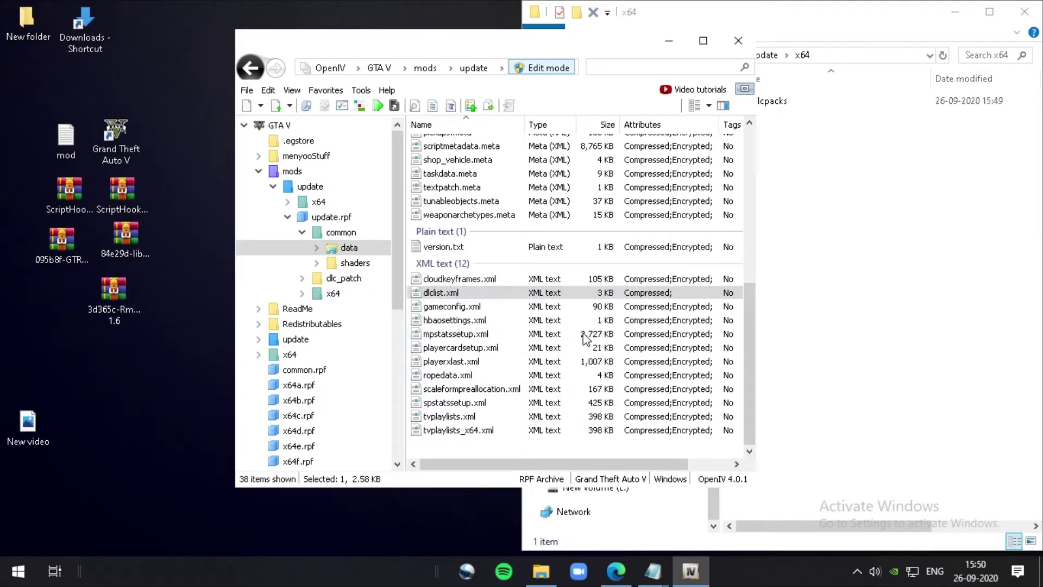
pyautogui.rightClick(475, 295)
pyautogui.click(502, 319)
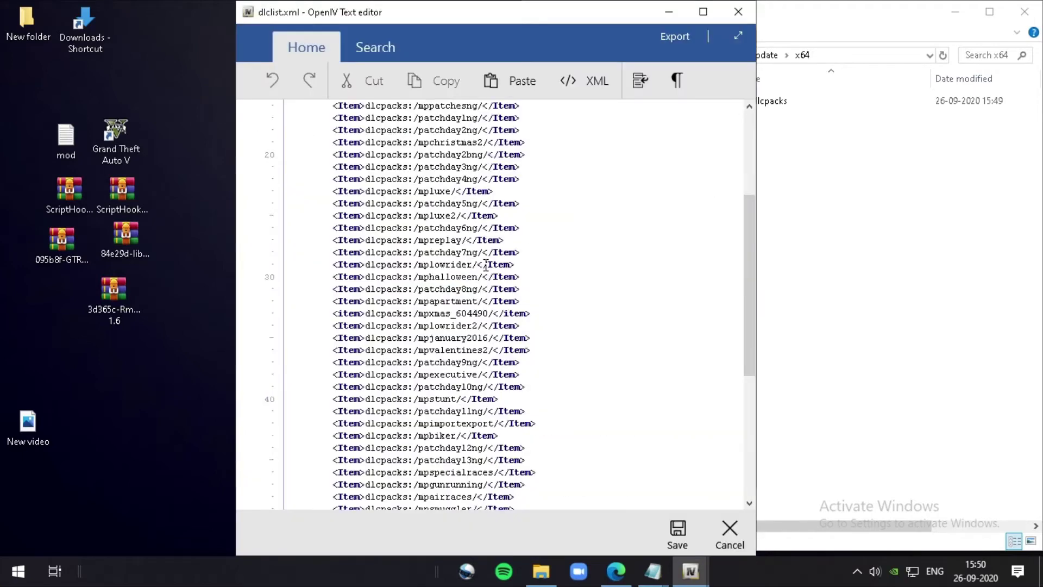
# Add the line <item>dlcpacks:\lwgtr\</item> below the rmodm4gts entry in dlclist.xml and save the file
pyautogui.scroll(-7, 486, 265)
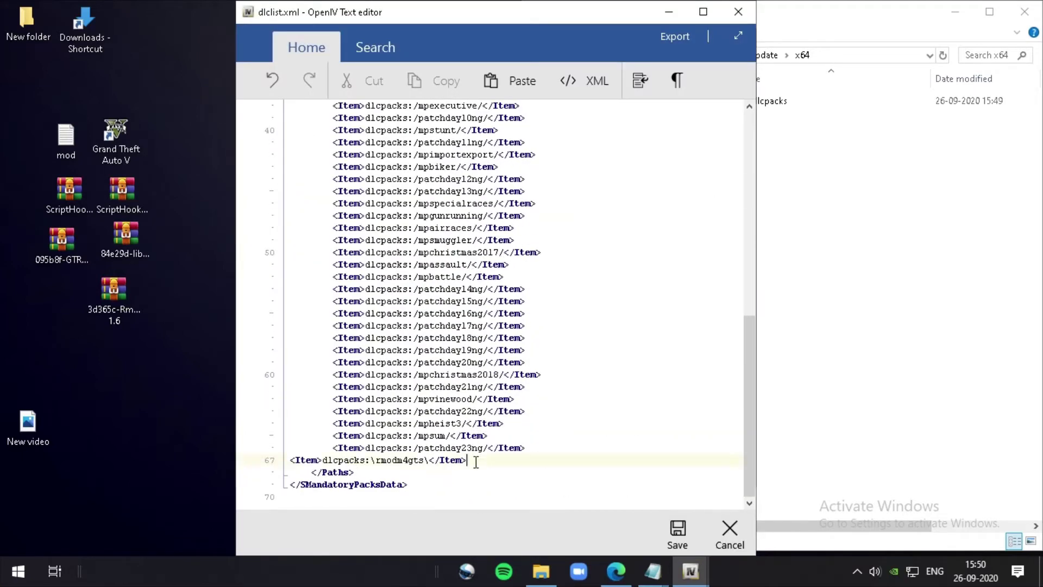
pyautogui.press('Return')
pyautogui.press('Return')
pyautogui.press('Return')
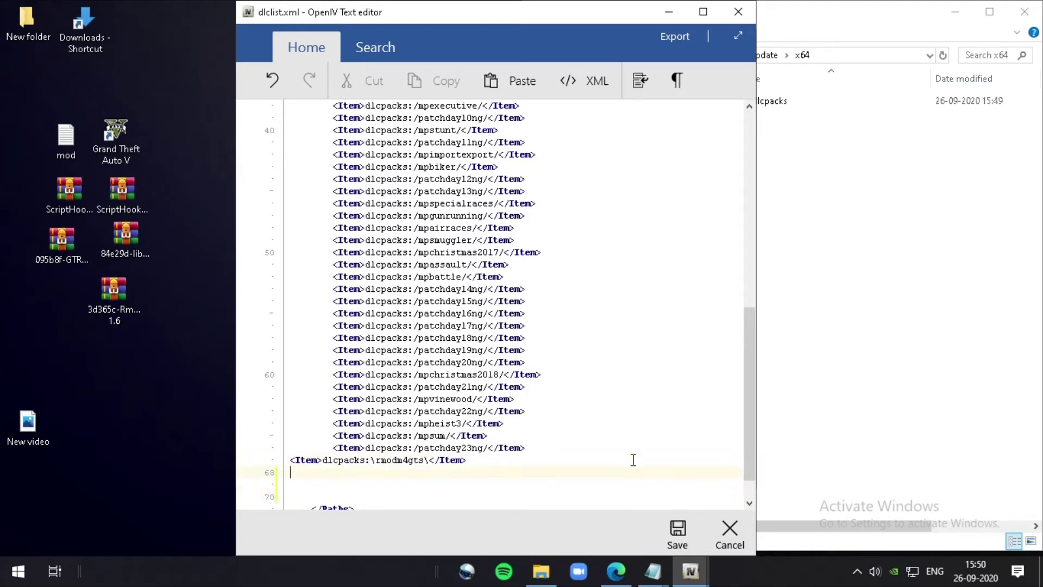
pyautogui.write('<item>dlcpacks:\\lwgtr\\</item>')
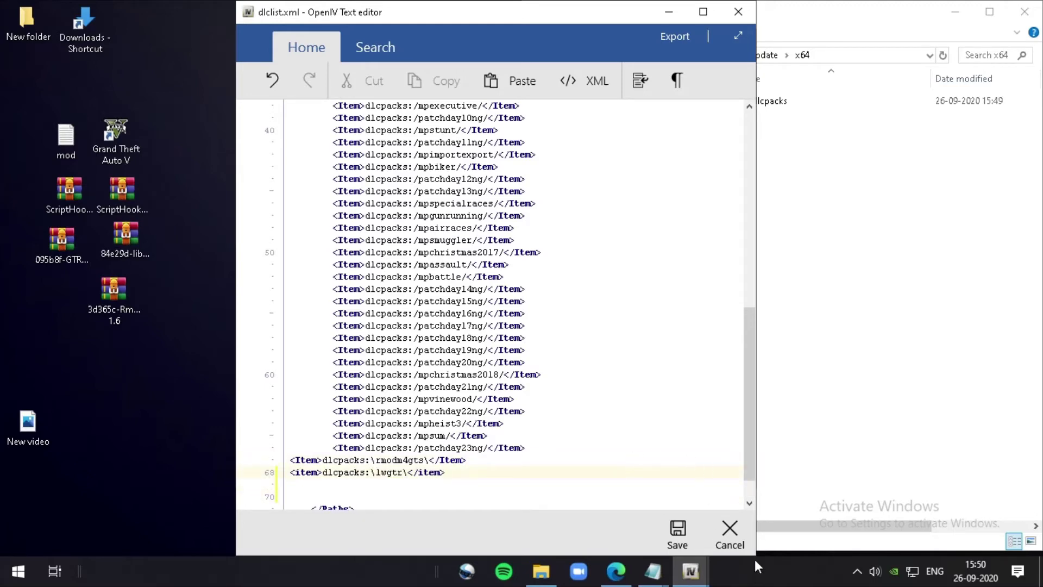
pyautogui.click(673, 533)
# Put the OpenIV window away and open the dlcpacks folder in File Explorer
pyautogui.click(818, 198)
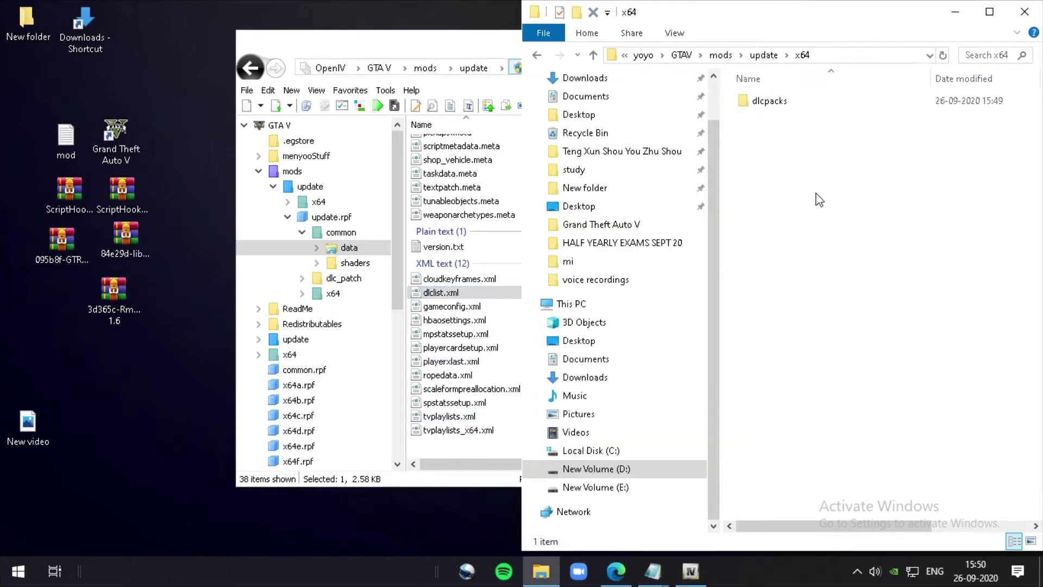
pyautogui.click(450, 58)
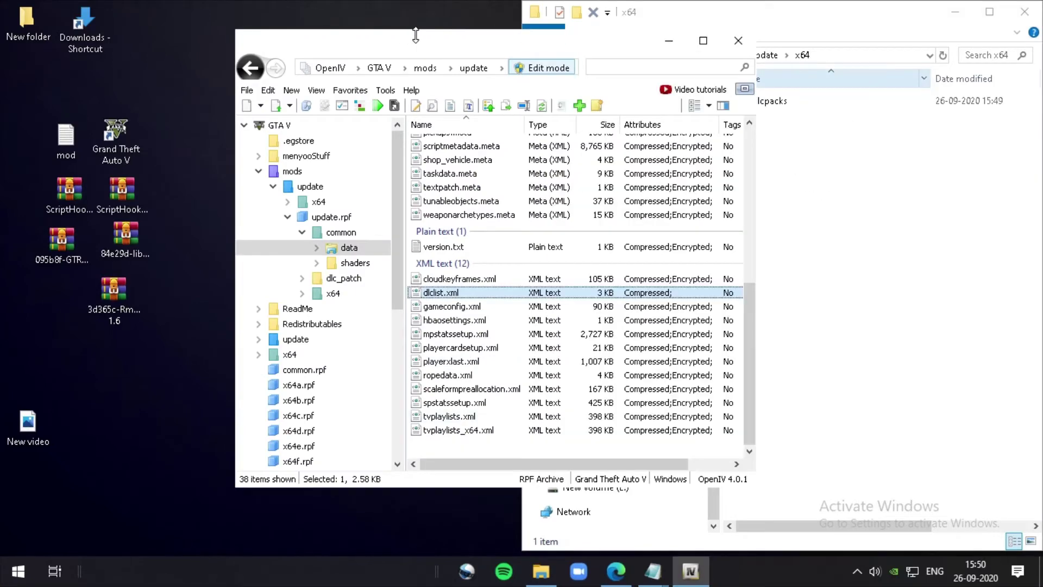
pyautogui.click(739, 48)
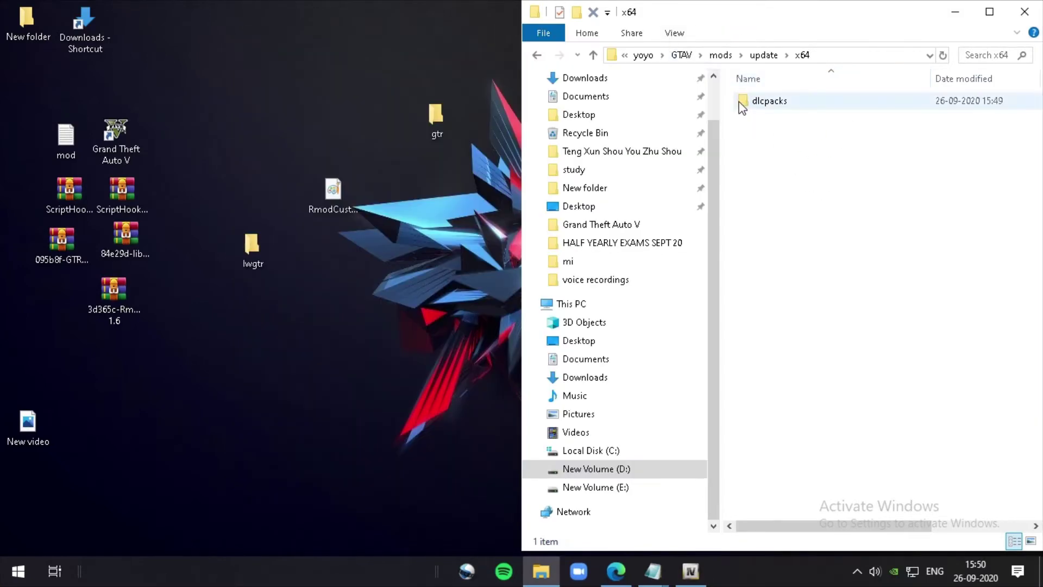
pyautogui.doubleClick(743, 104)
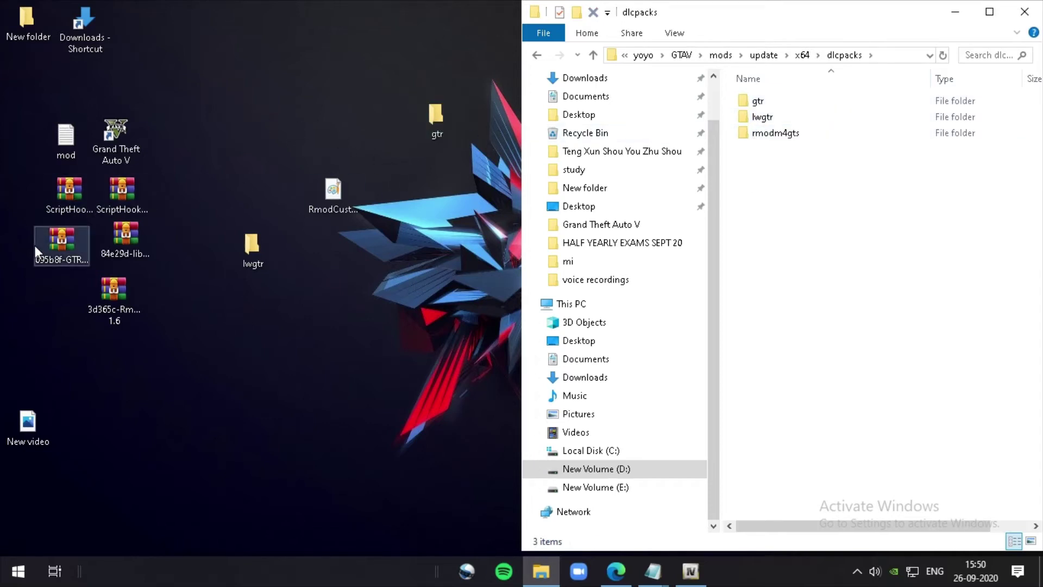
# Open readme.txt from the desktop GTR17 archive and copy the line <item>dlcpacks:\gtr\</item>
pyautogui.doubleClick(52, 249)
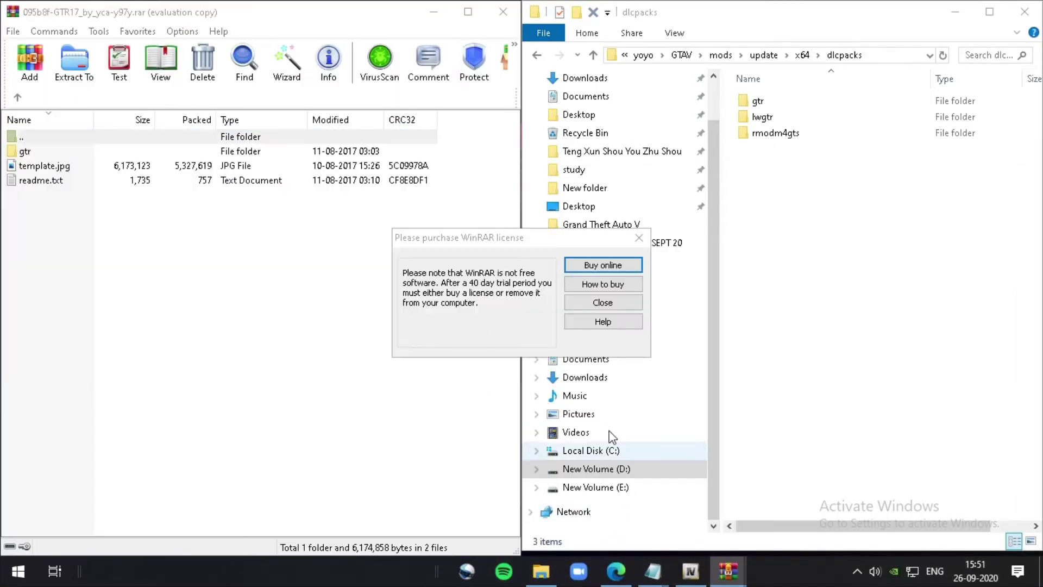
pyautogui.click(597, 308)
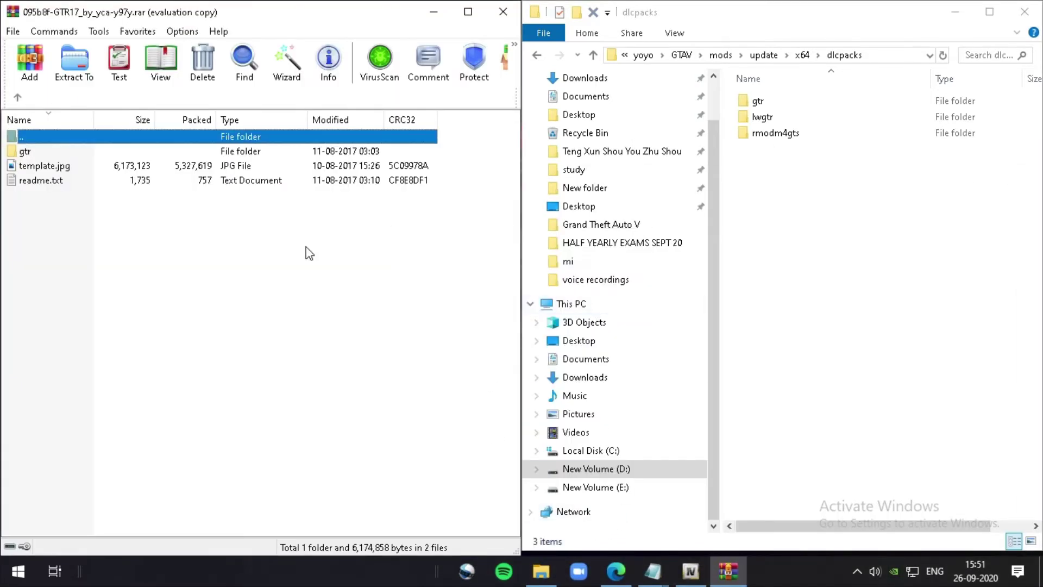
pyautogui.doubleClick(56, 183)
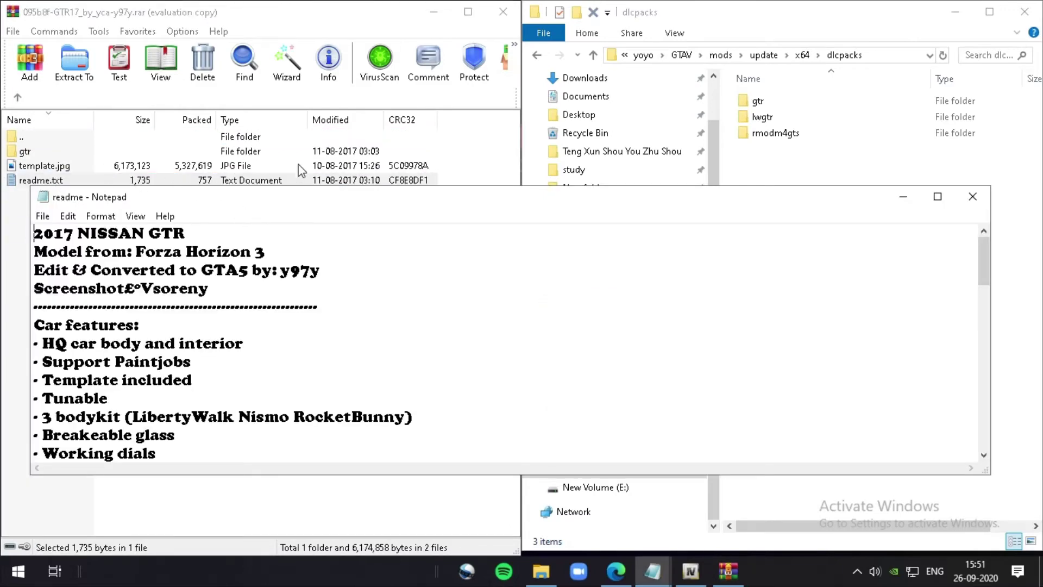
pyautogui.scroll(-8, 422, 386)
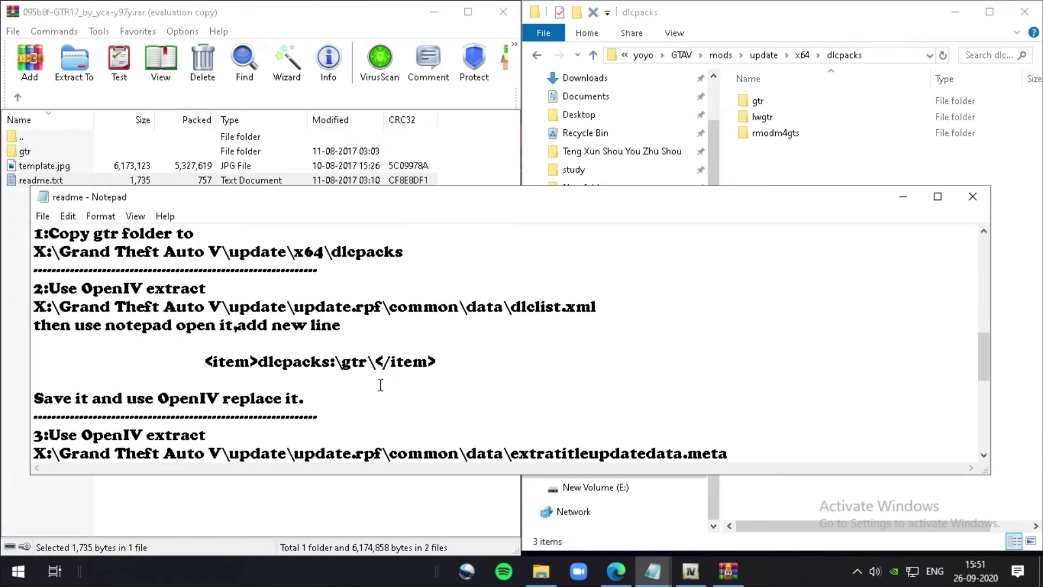
pyautogui.scroll(-2, 391, 388)
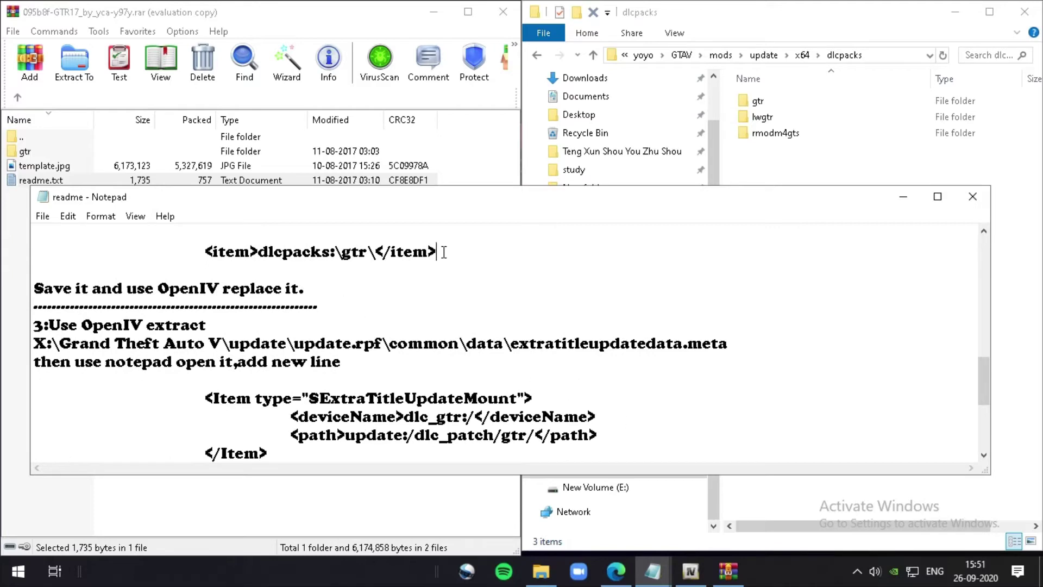
pyautogui.moveTo(444, 251); pyautogui.dragTo(194, 251)
pyautogui.hotkey('ctrl', 'c')
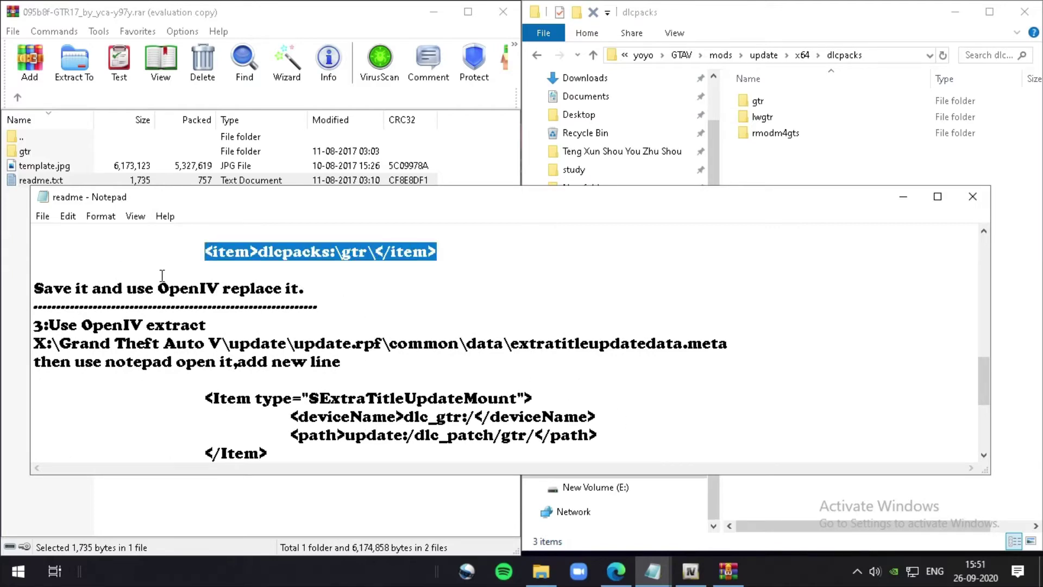
# Switch to OpenIV, add the copied line <item>dlcpacks:\gtr\</item> below the lwgtr entry in dlclist.xml, and save the file
pyautogui.click(690, 571)
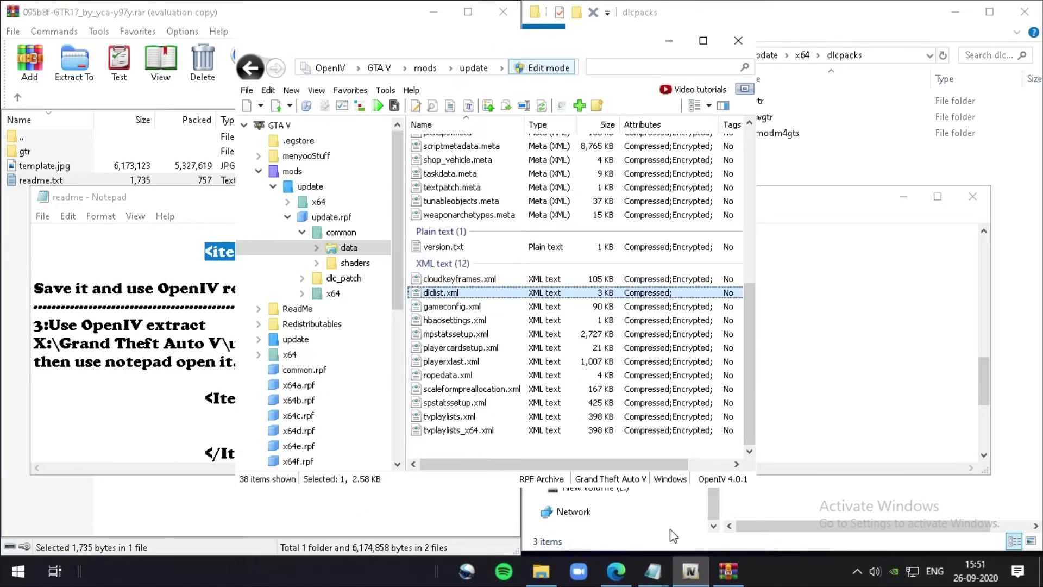
pyautogui.rightClick(462, 291)
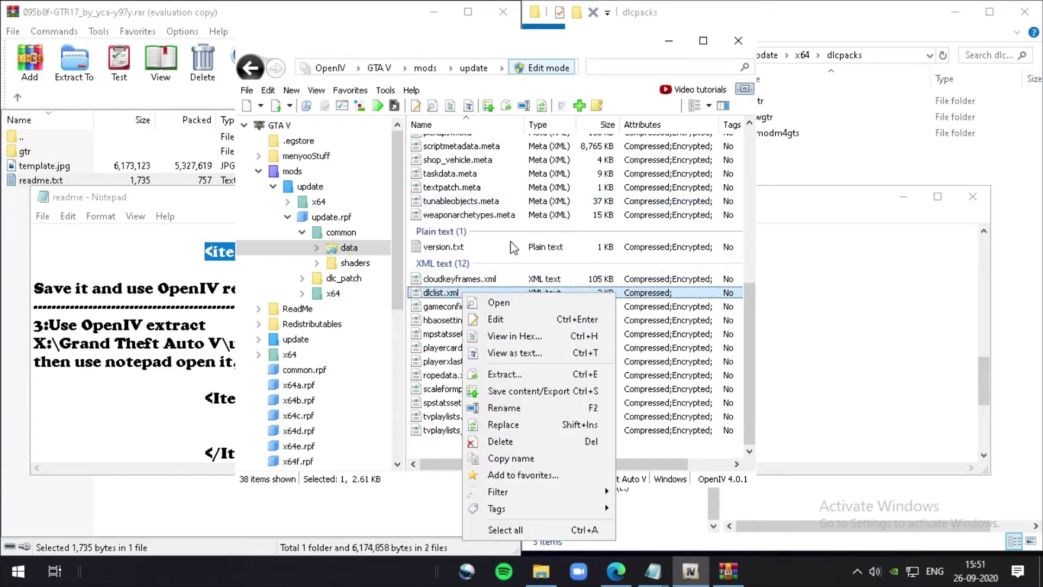
pyautogui.click(508, 331)
pyautogui.scroll(-10, 560, 348)
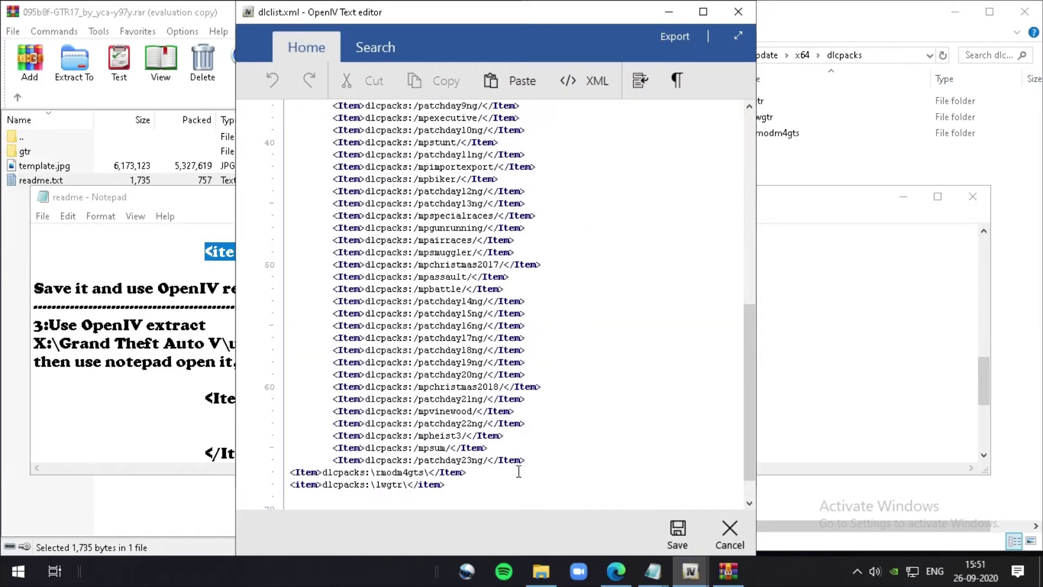
pyautogui.click(439, 463)
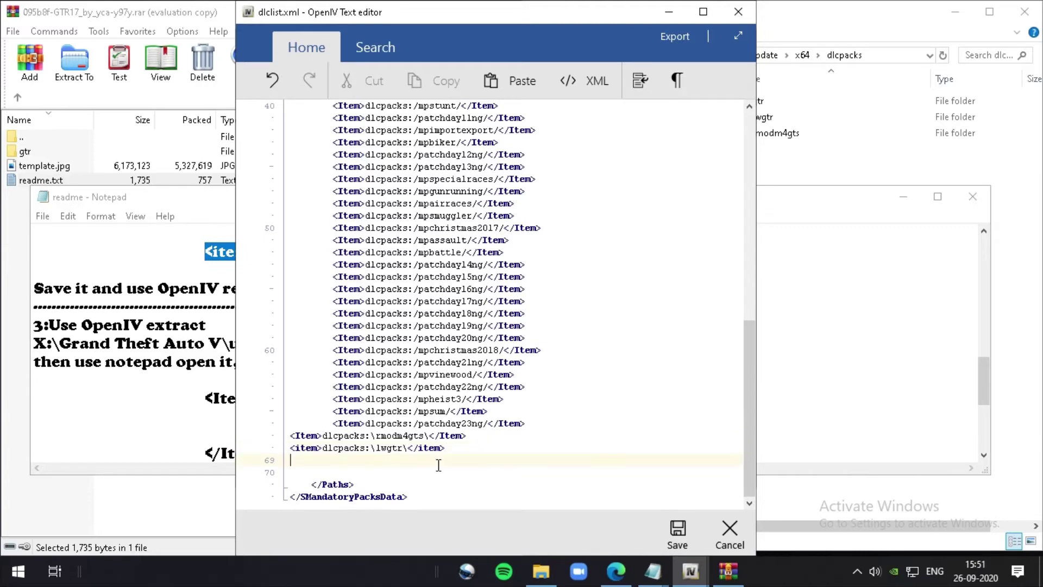
pyautogui.hotkey('ctrl', 'v')
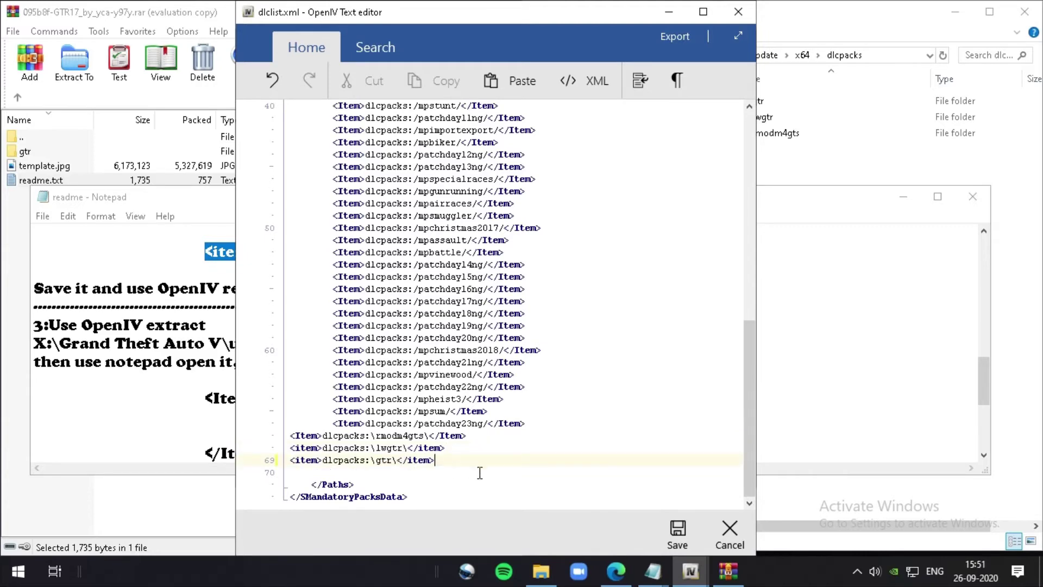
pyautogui.click(678, 533)
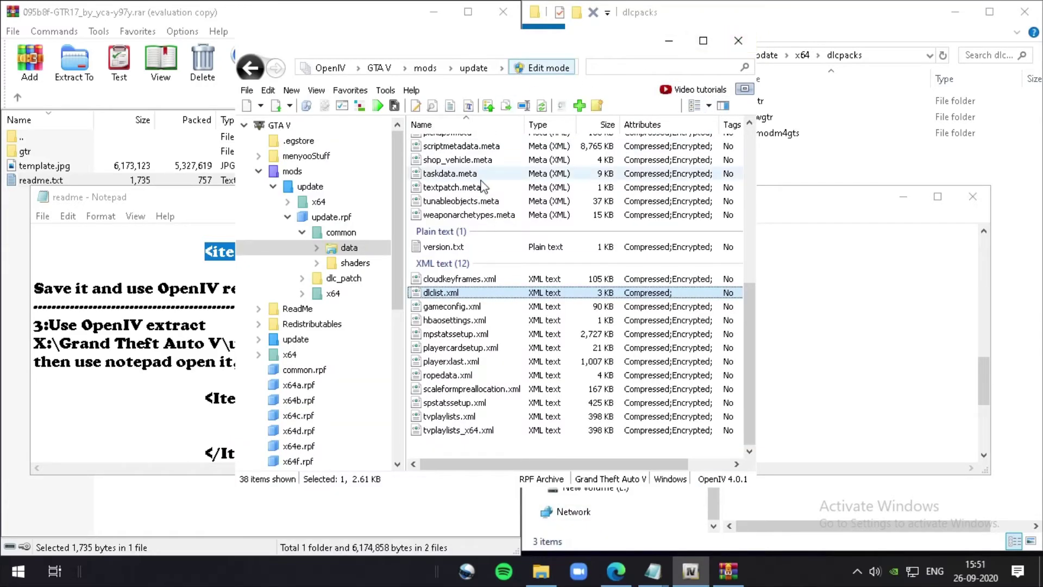
# Open extratitleupdatedata.meta from the data folder for editing and go to the end of the file
pyautogui.scroll(4, 463, 238)
pyautogui.click(463, 235)
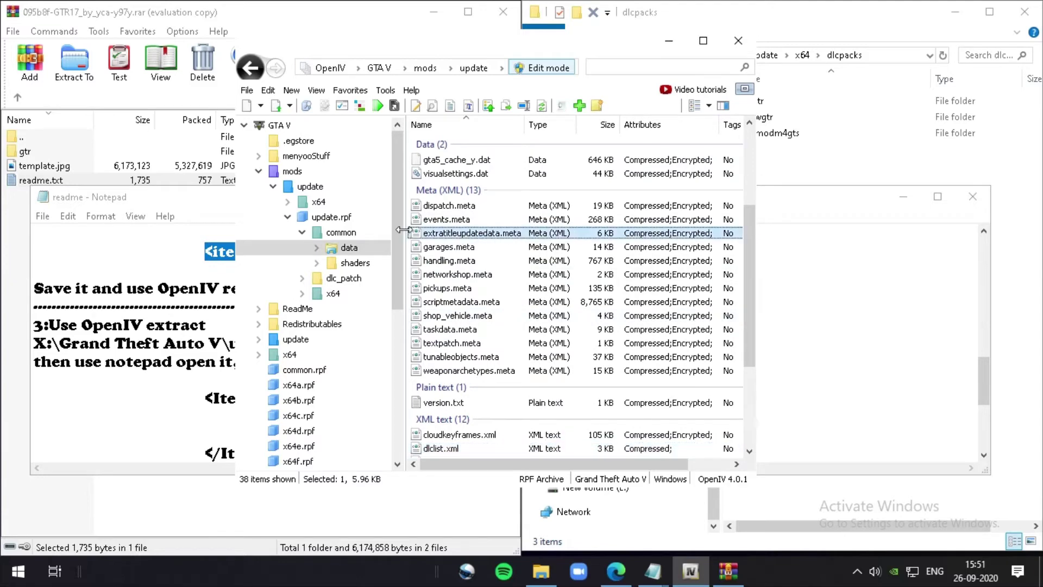
pyautogui.rightClick(492, 243)
pyautogui.click(523, 264)
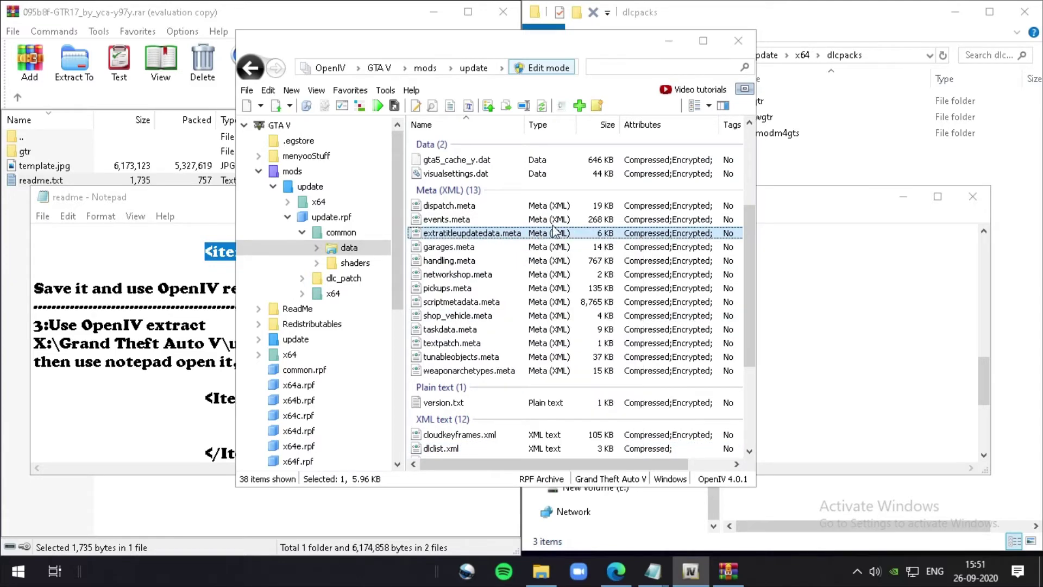
pyautogui.scroll(-15, 501, 302)
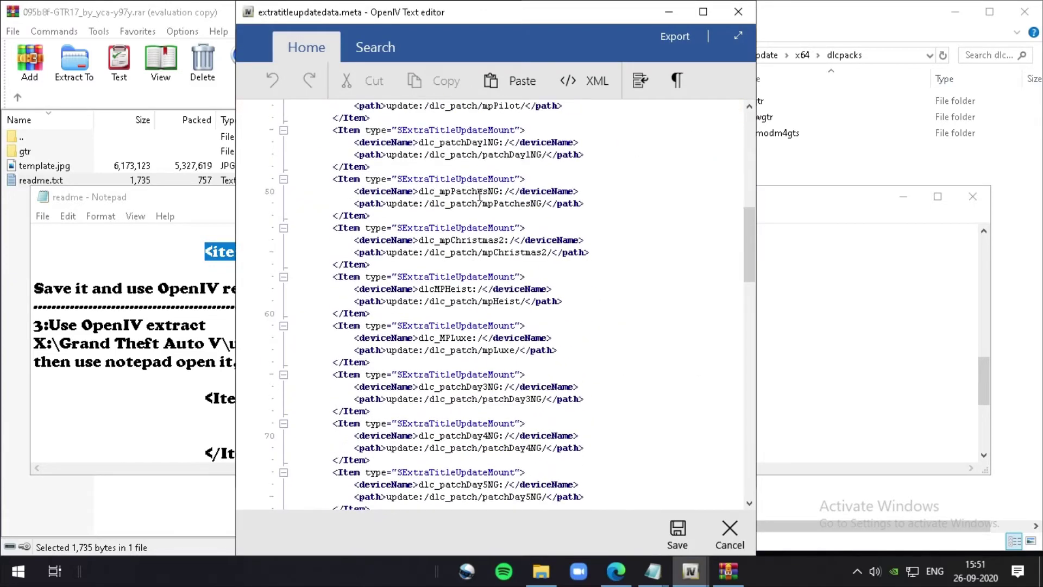
pyautogui.scroll(-18, 483, 399)
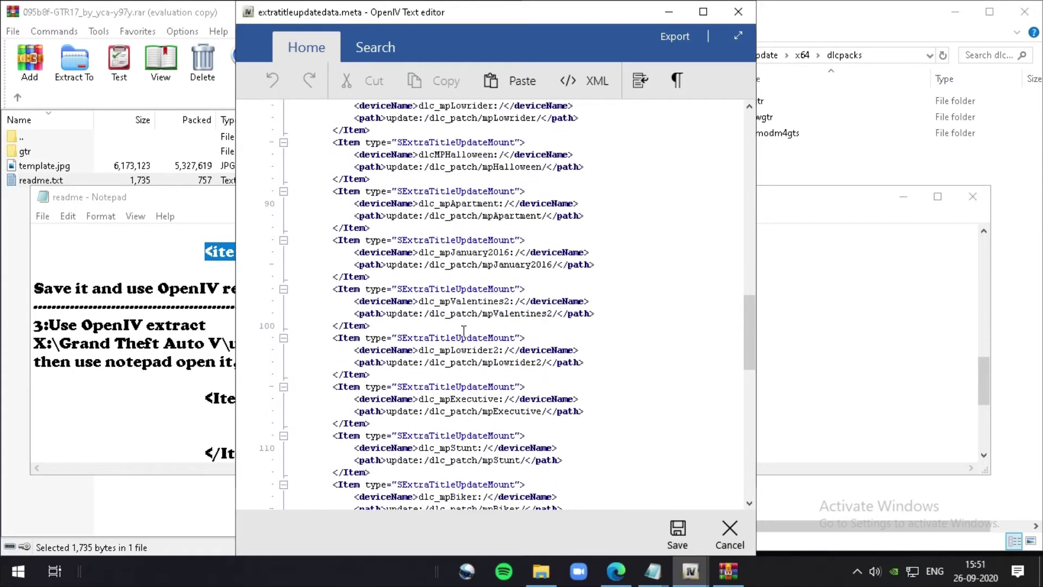
pyautogui.scroll(-13, 483, 398)
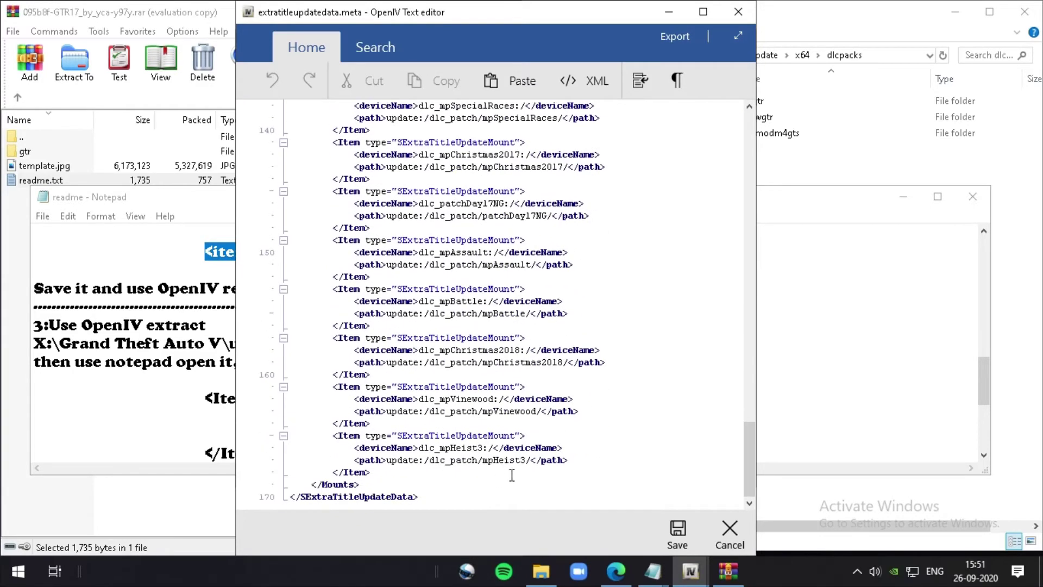
# Insert blank lines between the mpHeist3 item and the closing </Mounts> tag in extratitleupdatedata.meta
pyautogui.click(385, 484)
pyautogui.press('Return')
pyautogui.press('Return')
pyautogui.press('Return')
pyautogui.press('Return')
pyautogui.press('Return')
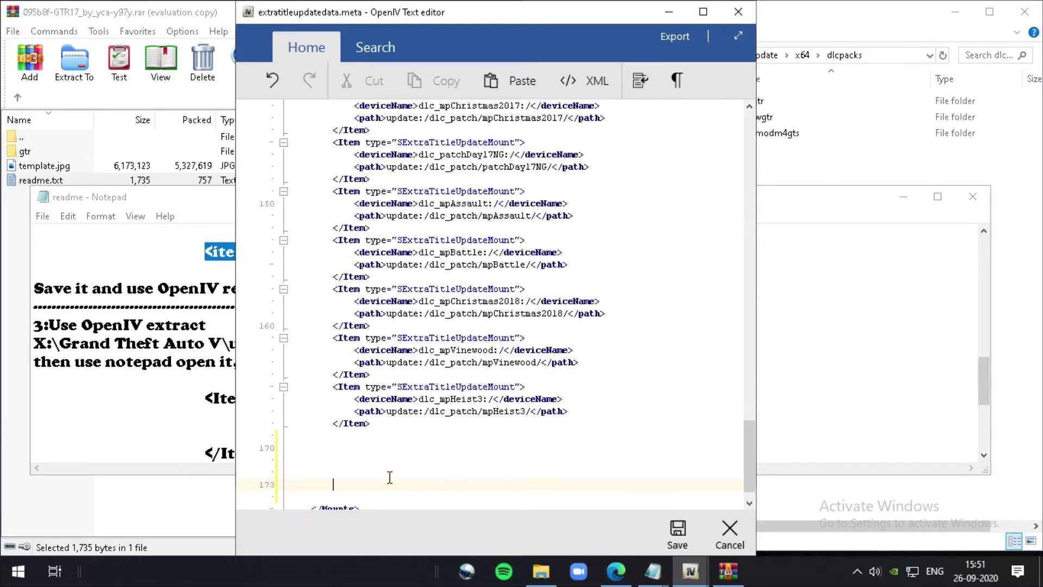
pyautogui.press('Up')
pyautogui.press('Up')
pyautogui.press('Down')
# Copy the SExtraTitleUpdateMount item block for dlc_gtr from the readme in Notepad and put the Notepad window away
pyautogui.click(73, 410)
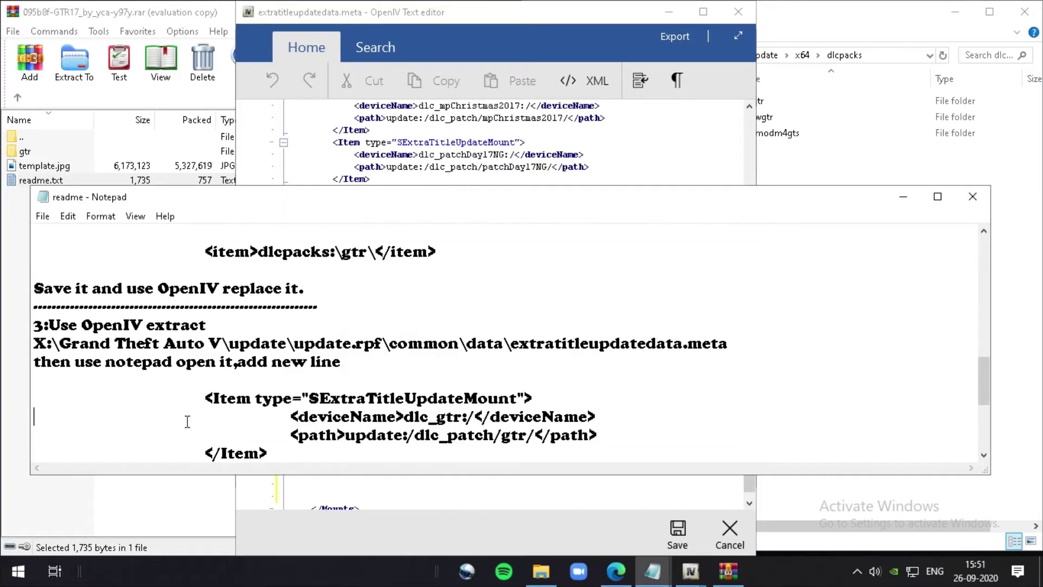
pyautogui.moveTo(190, 392); pyautogui.dragTo(586, 288)
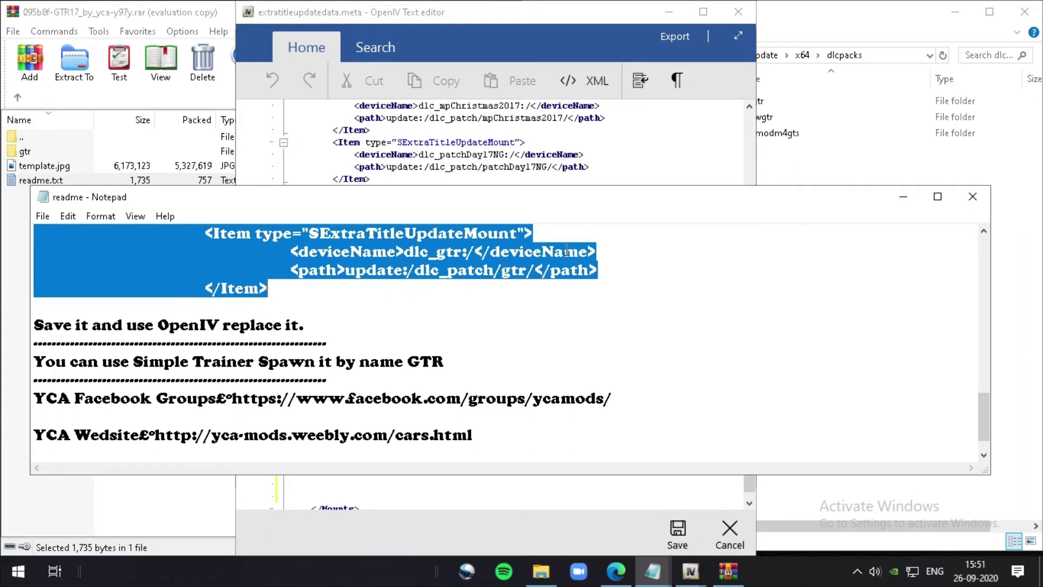
pyautogui.rightClick(246, 273)
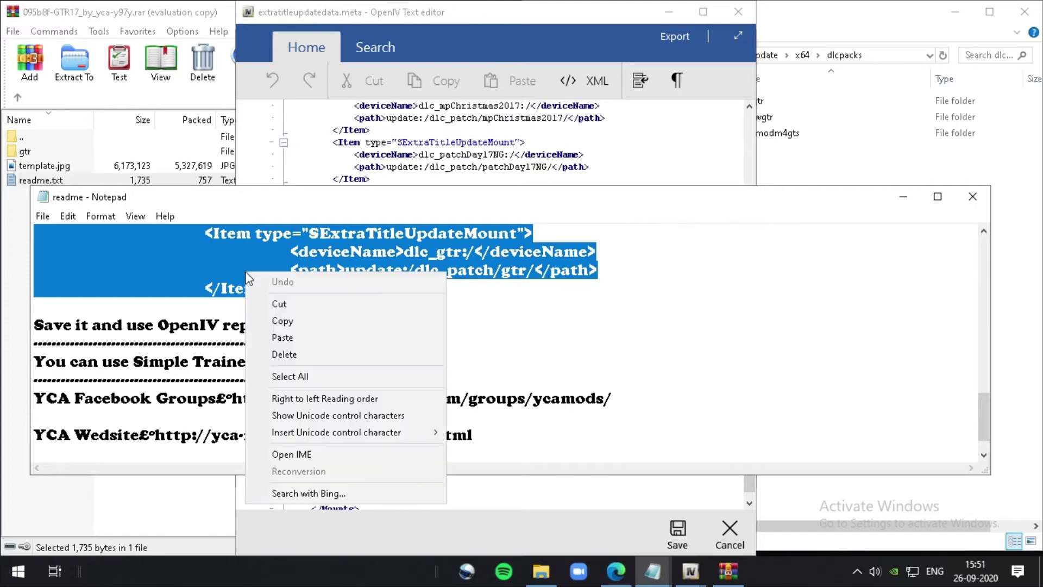
pyautogui.click(277, 321)
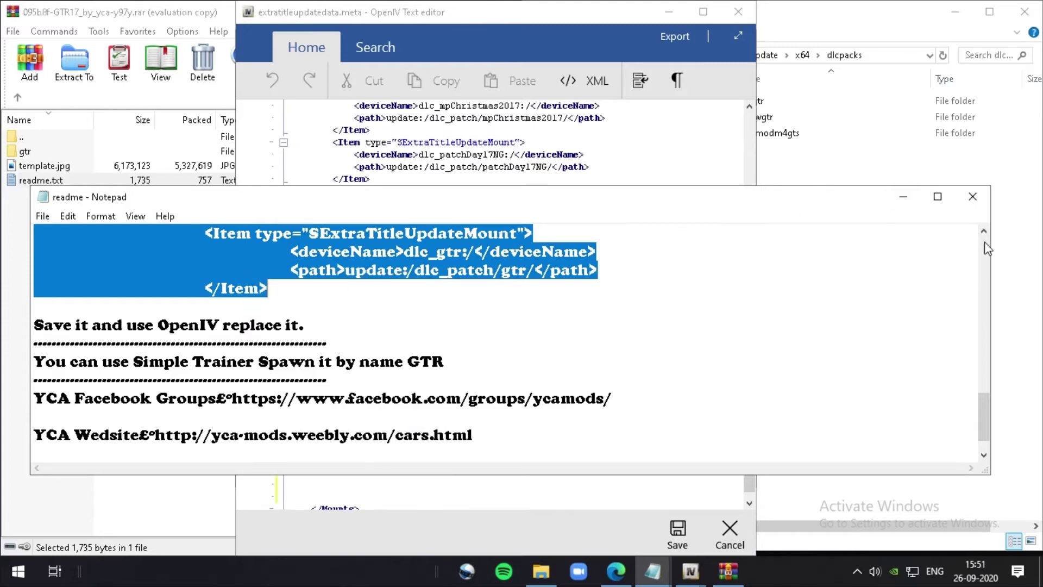
pyautogui.click(904, 196)
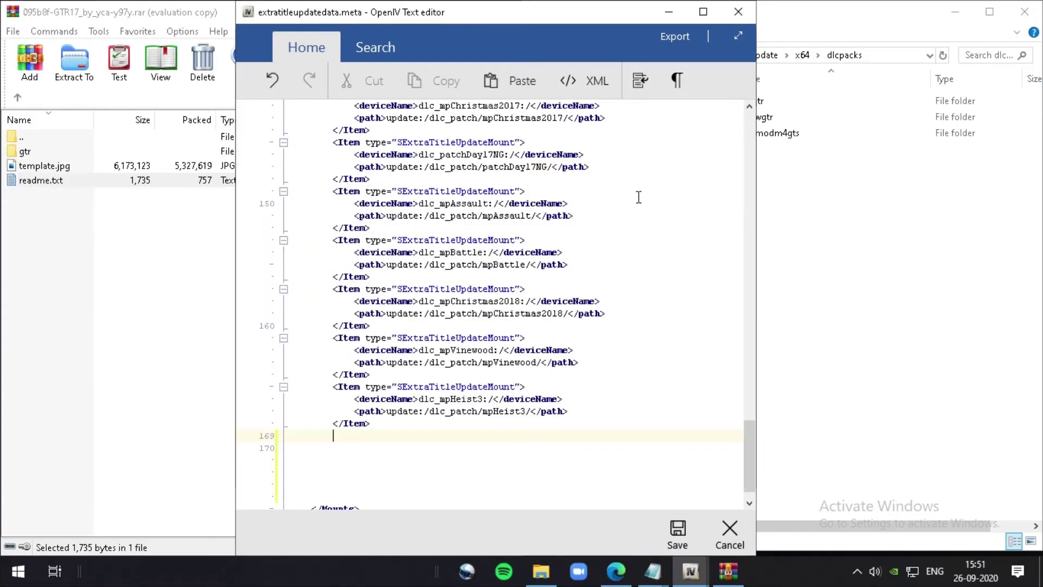
# Paste the dlc_gtr item block below the mpHeist3 item, remove the spare blank lines above </Mounts>, and save the file
pyautogui.rightClick(354, 437)
pyautogui.click(402, 294)
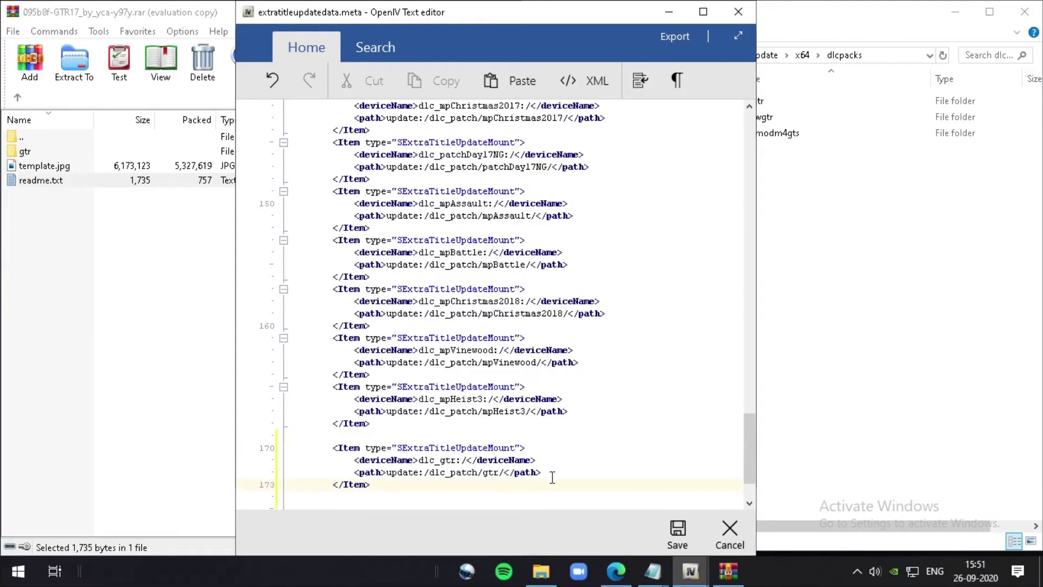
pyautogui.scroll(-2, 552, 477)
pyautogui.click(301, 458)
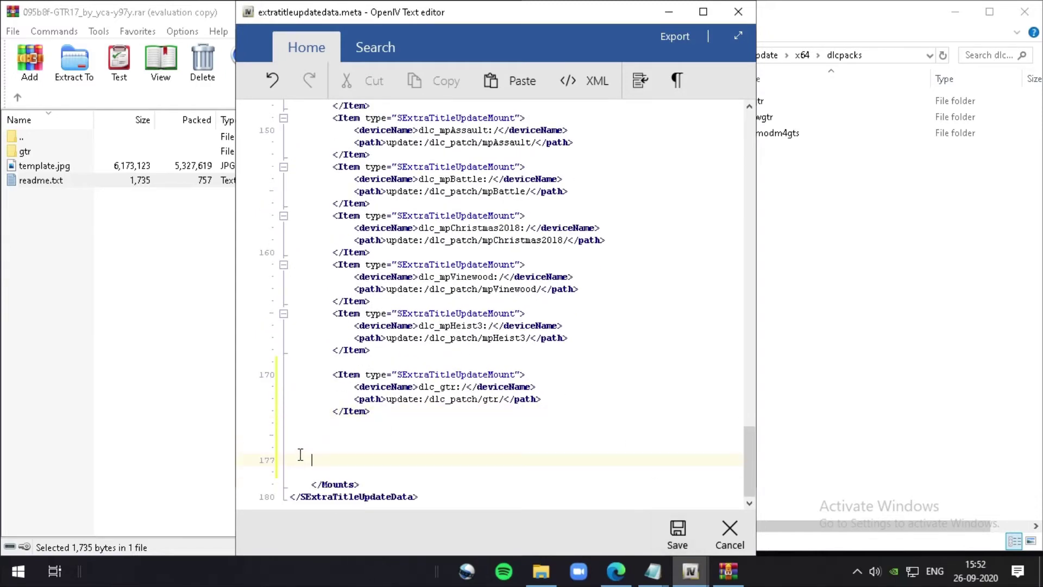
pyautogui.press('BackSpace')
pyautogui.press('BackSpace')
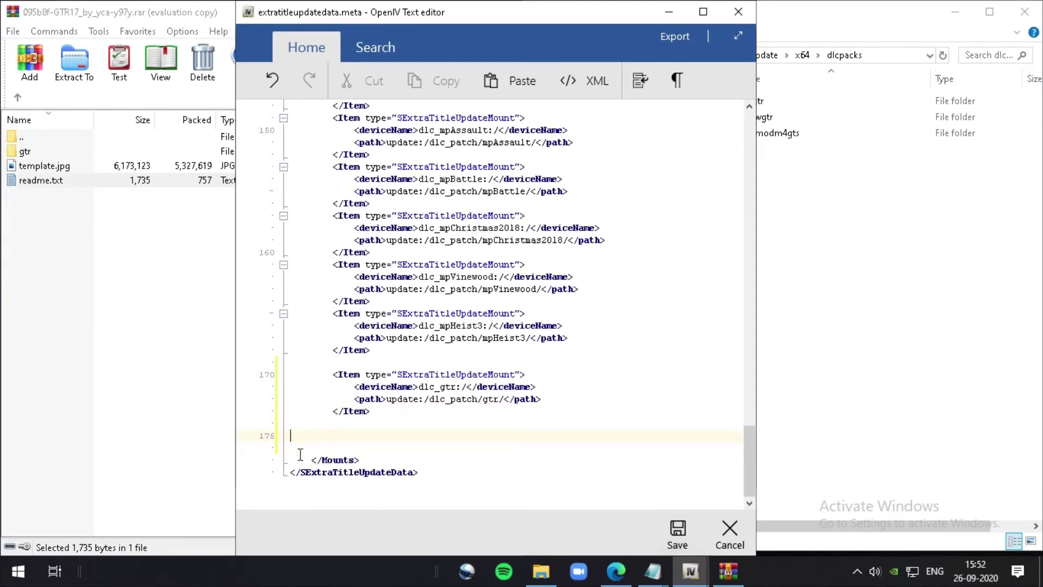
pyautogui.press('BackSpace')
pyautogui.press('BackSpace')
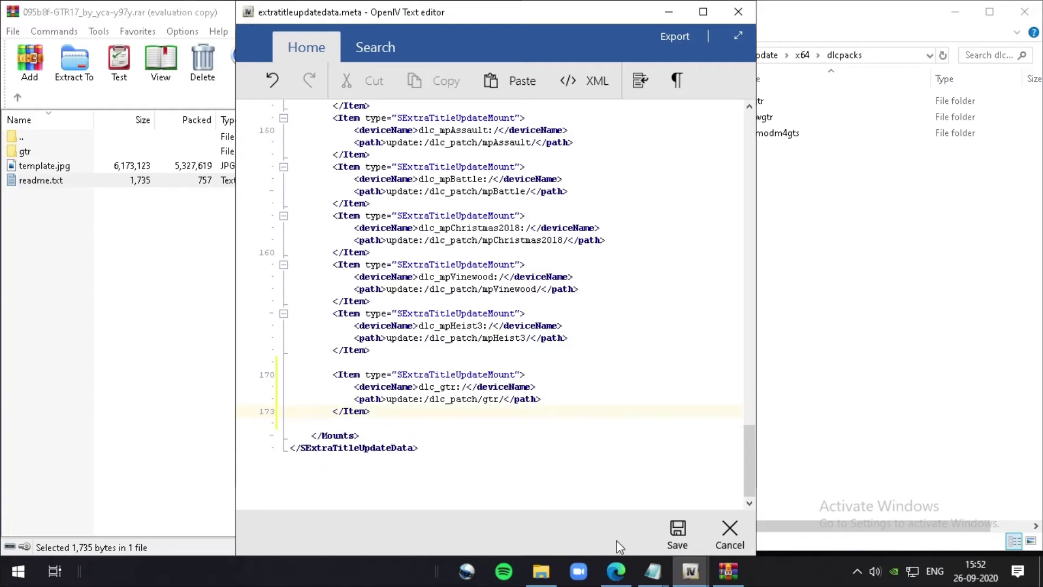
pyautogui.click(677, 537)
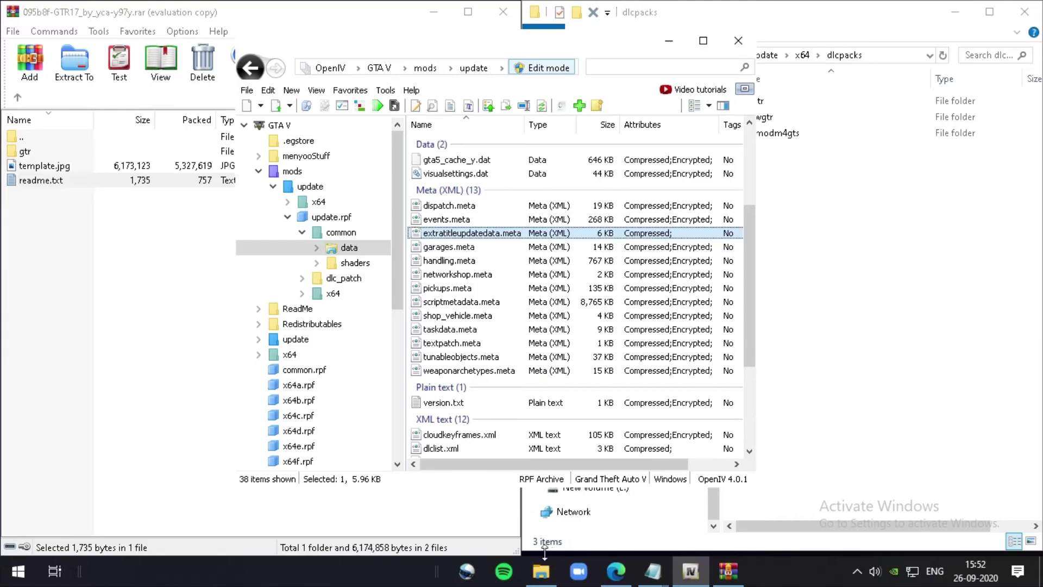
pyautogui.hotkey('alt', 'z')
pyautogui.click(580, 196)
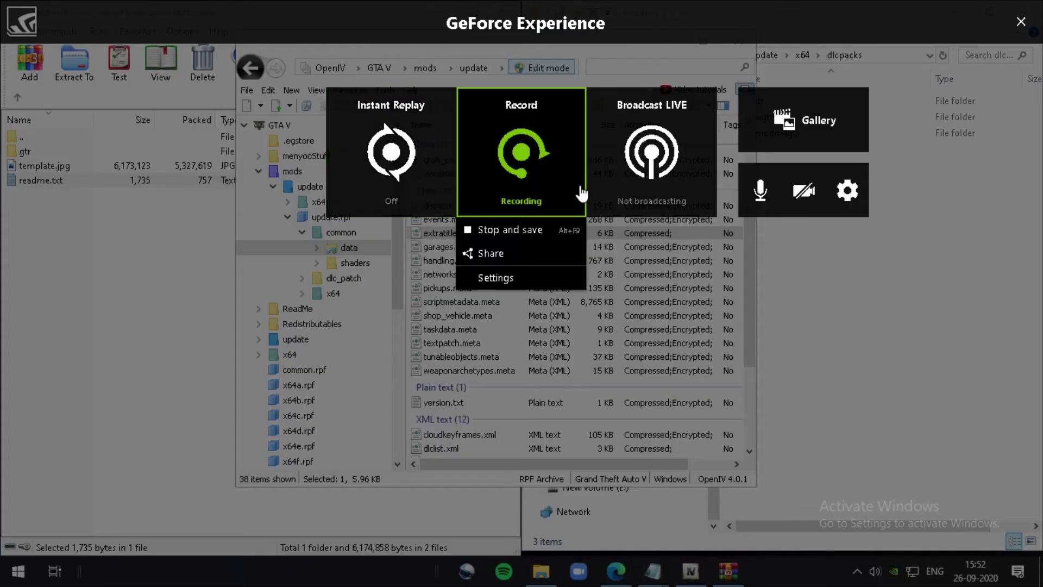
pyautogui.click(567, 230)
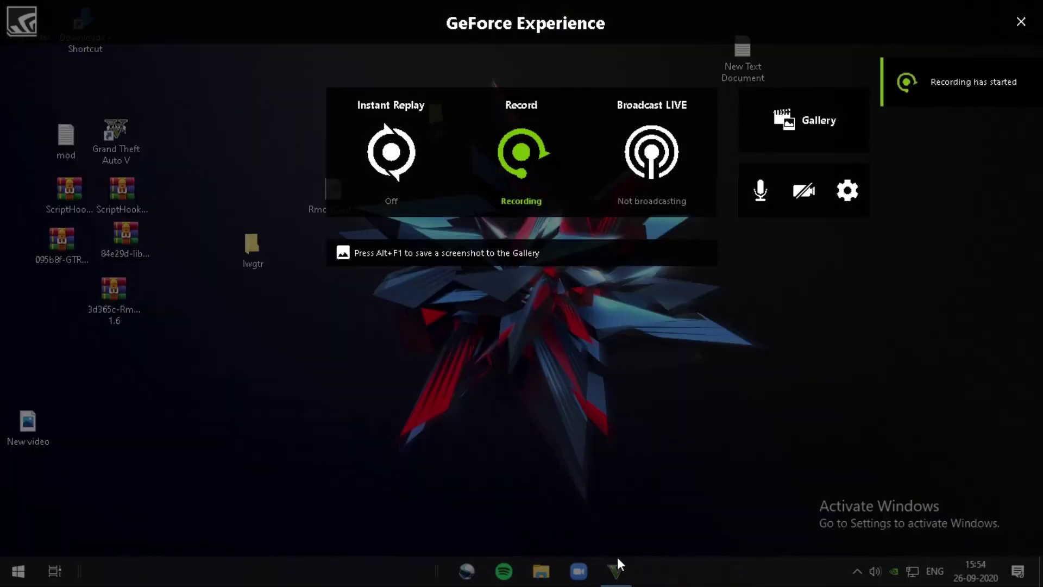
pyautogui.hotkey('alt', 'z')
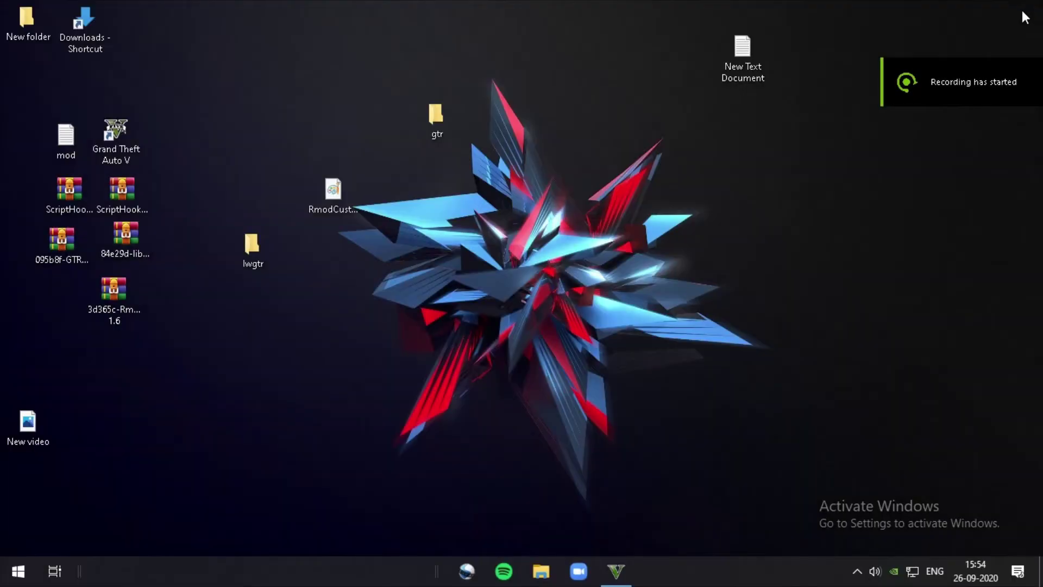
# Switch to the running Grand Theft Auto V and walk the character out of the front door past the parked motorcycle
pyautogui.click(616, 571)
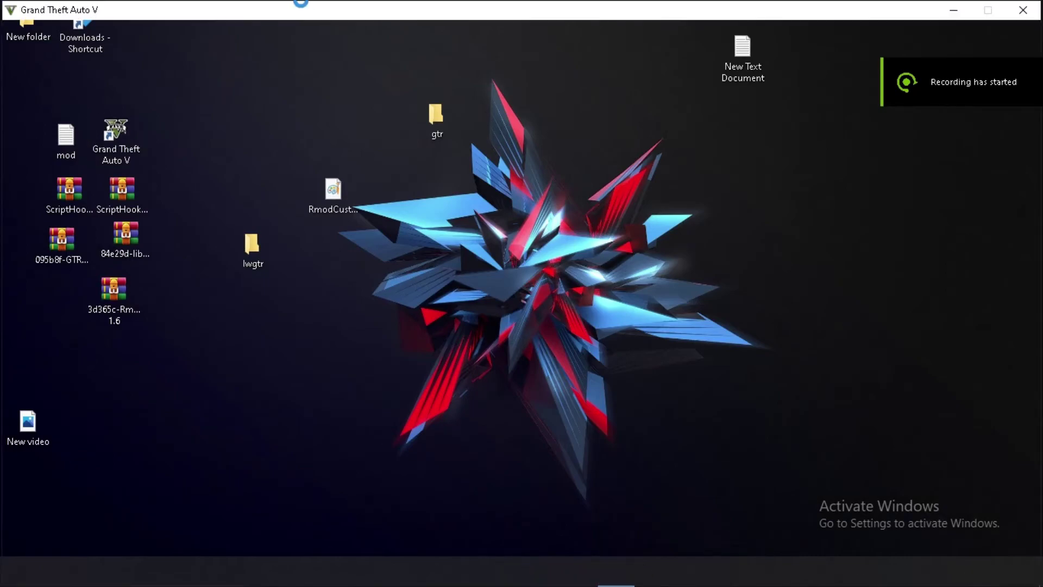
pyautogui.press('Escape')
pyautogui.press('w')
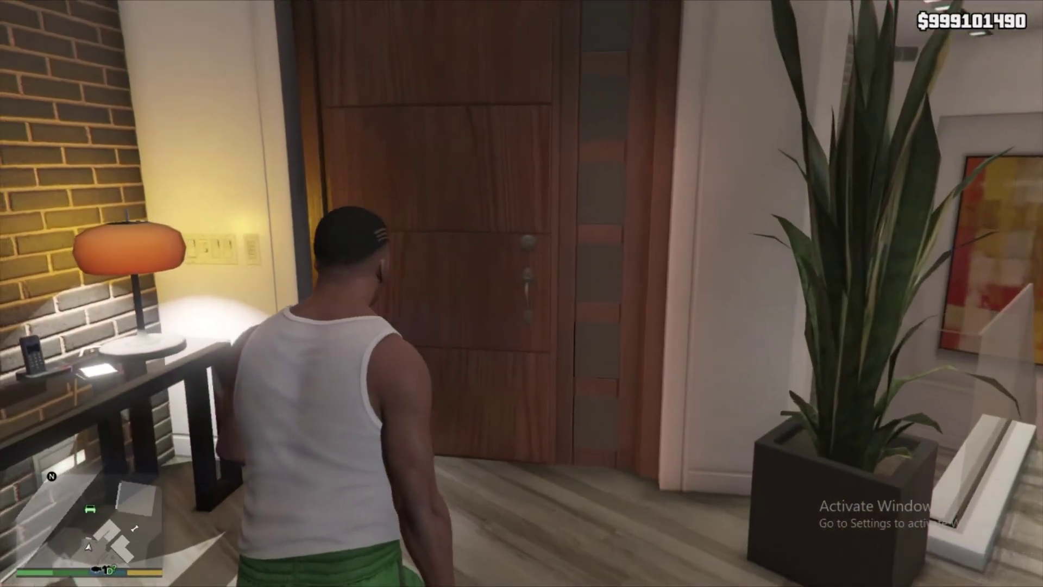
pyautogui.hotkey('alt', 'z')
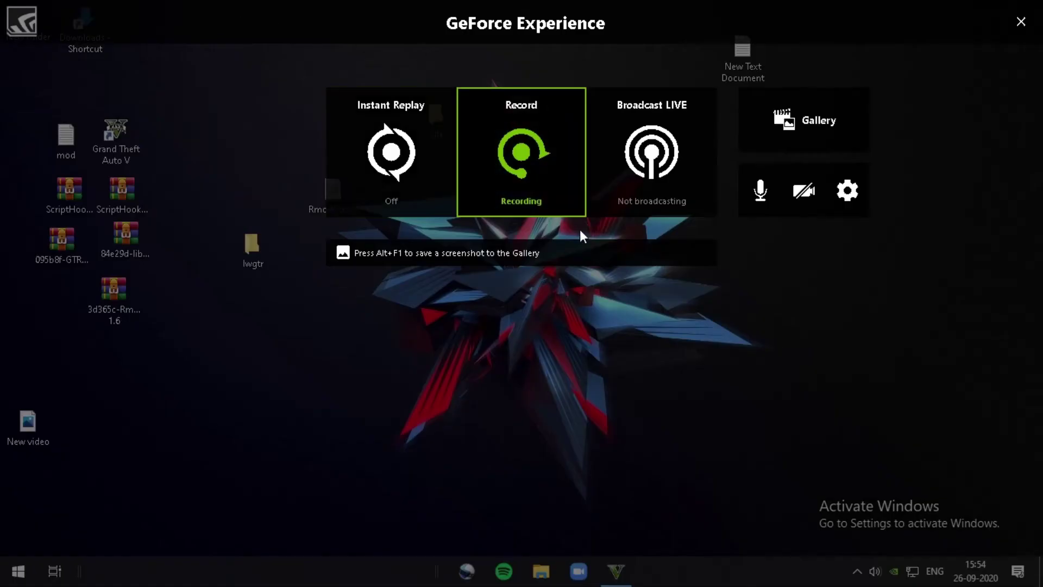
pyautogui.hotkey('alt', 'z')
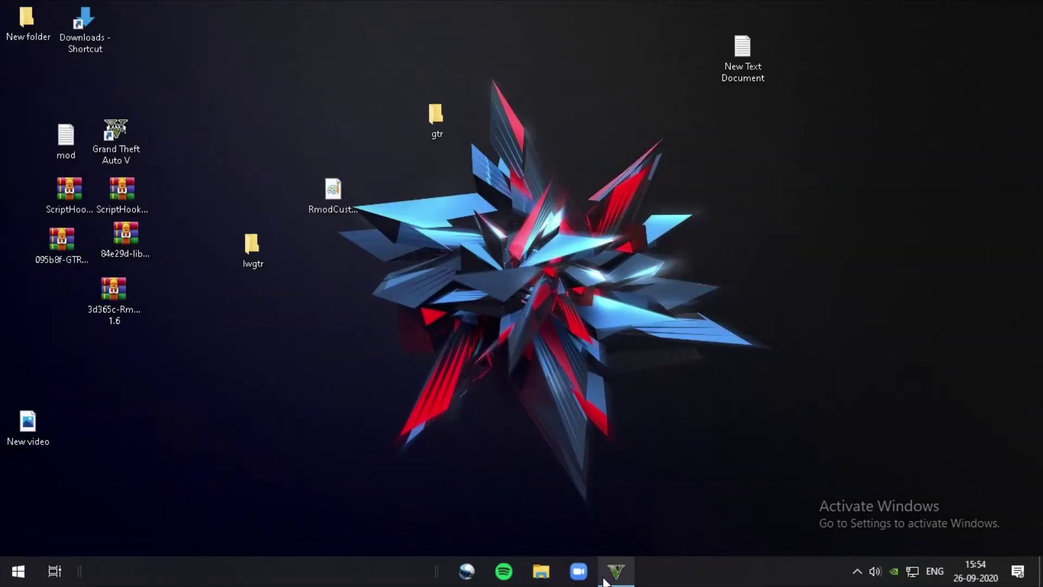
pyautogui.click(625, 574)
pyautogui.press('Escape')
pyautogui.press('w')
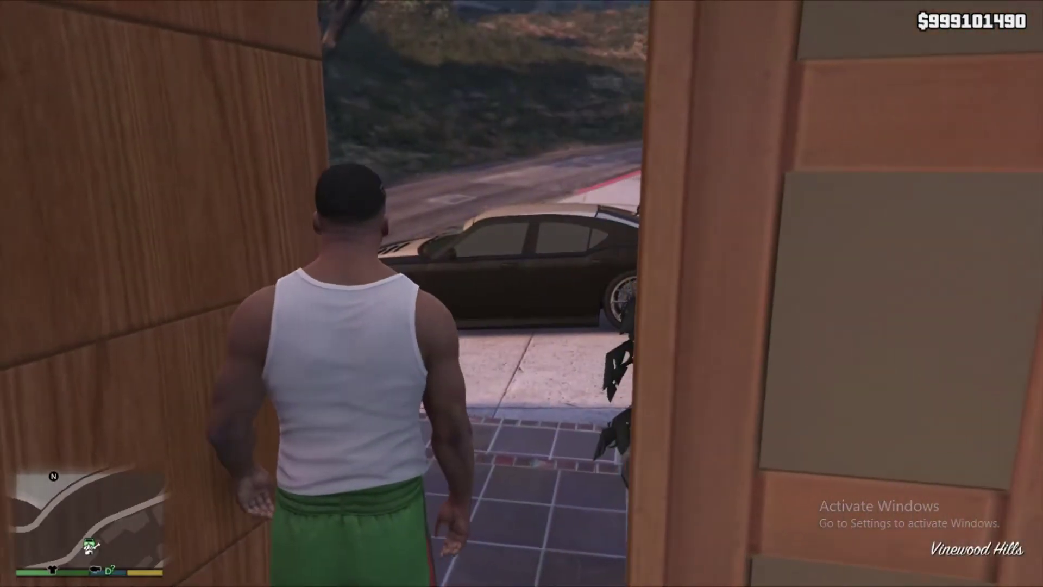
pyautogui.press('w')
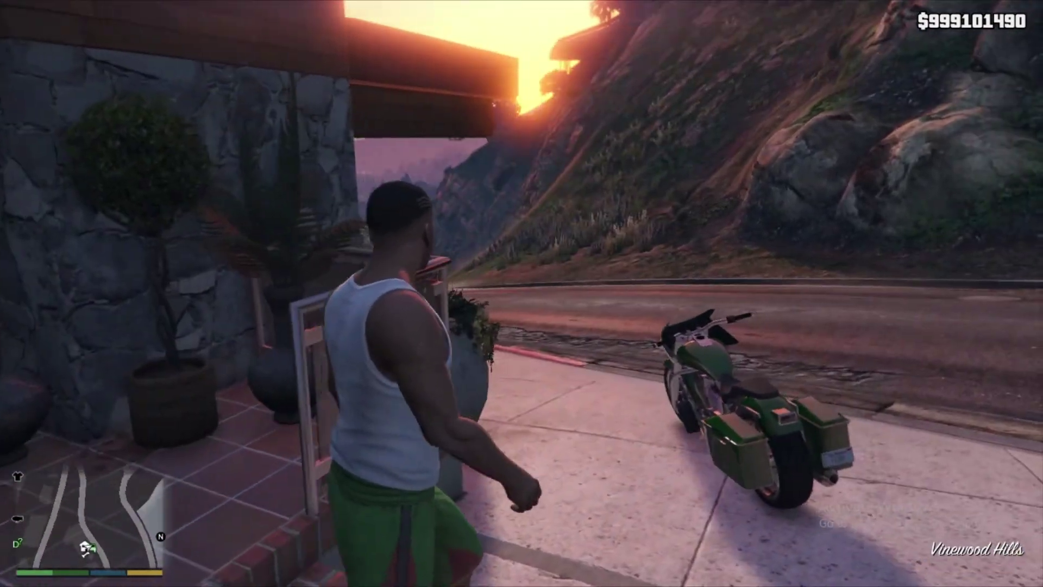
pyautogui.press('w')
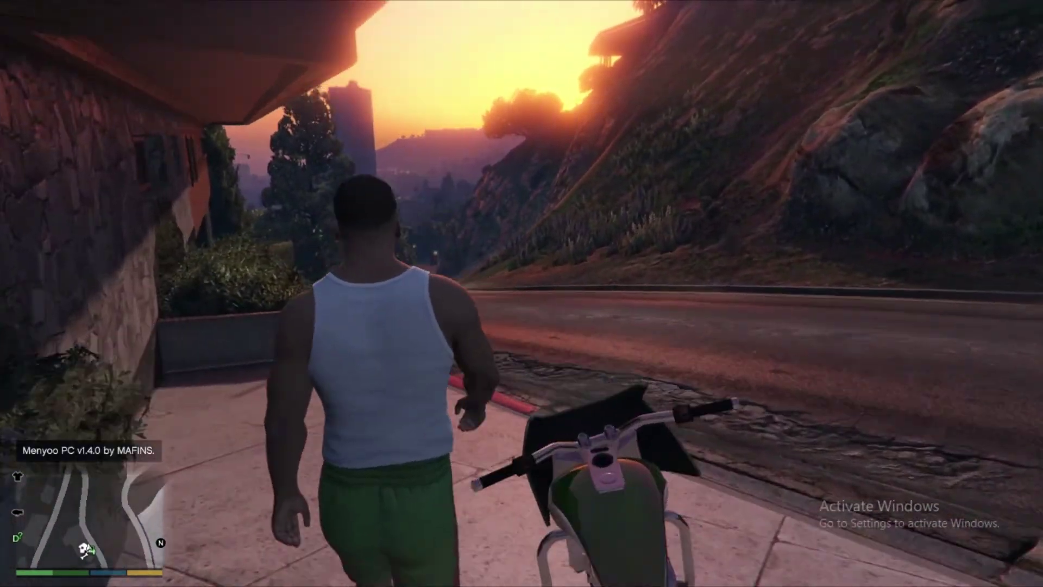